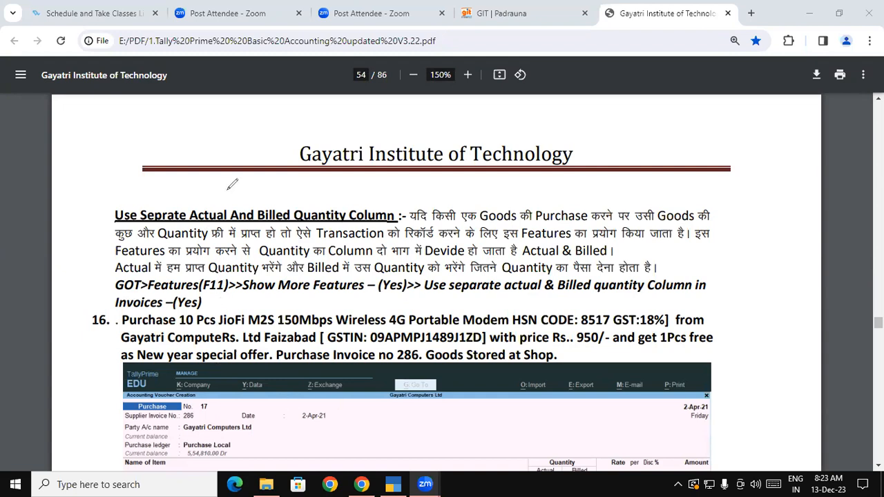
- Draw arrows toward Actual and Billed in the feature heading and mark lines above both words
drag(219, 161, 233, 193)
drag(295, 153, 303, 173)
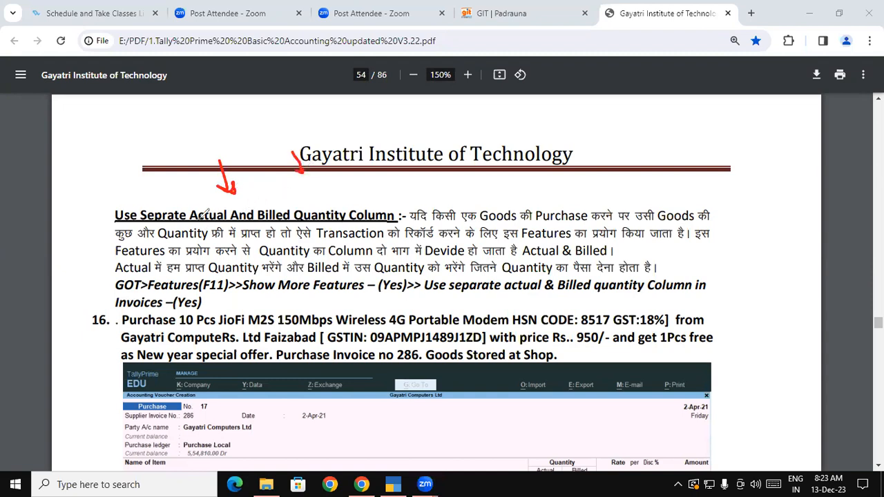
drag(185, 205, 279, 205)
- Handwrite example quantities above the page title and write an underlined "Zero" beside them
drag(332, 126, 336, 136)
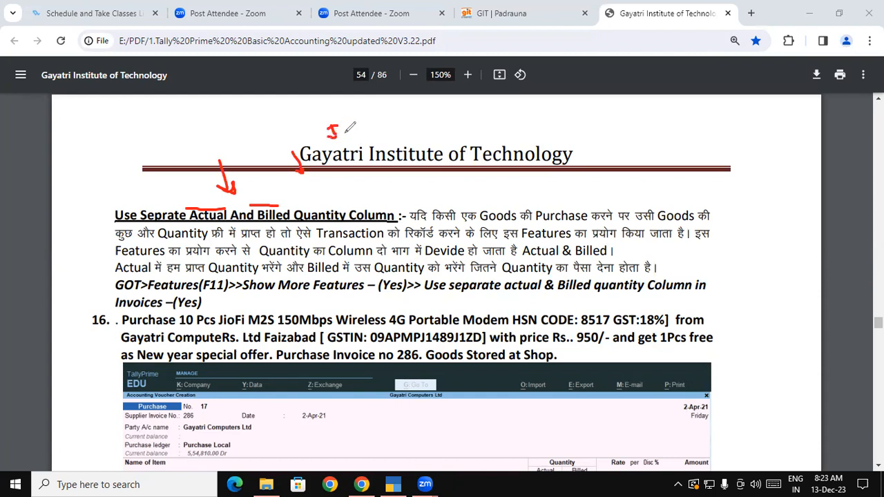
mouse_move(390, 118)
mouse_down()
mouse_move(398, 135)
mouse_move(403, 123)
mouse_move(392, 140)
mouse_move(383, 114)
mouse_up()
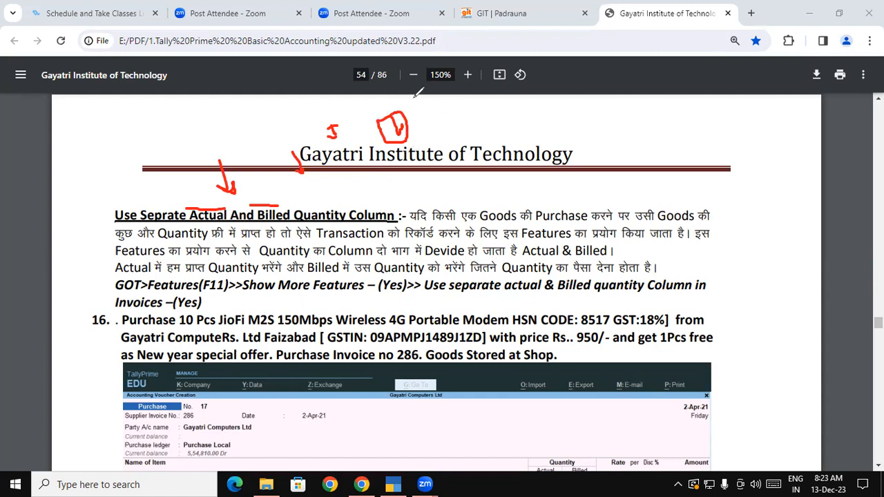
mouse_move(457, 105)
mouse_down()
mouse_move(459, 128)
mouse_move(450, 101)
mouse_move(507, 123)
mouse_move(511, 104)
mouse_move(483, 101)
mouse_up()
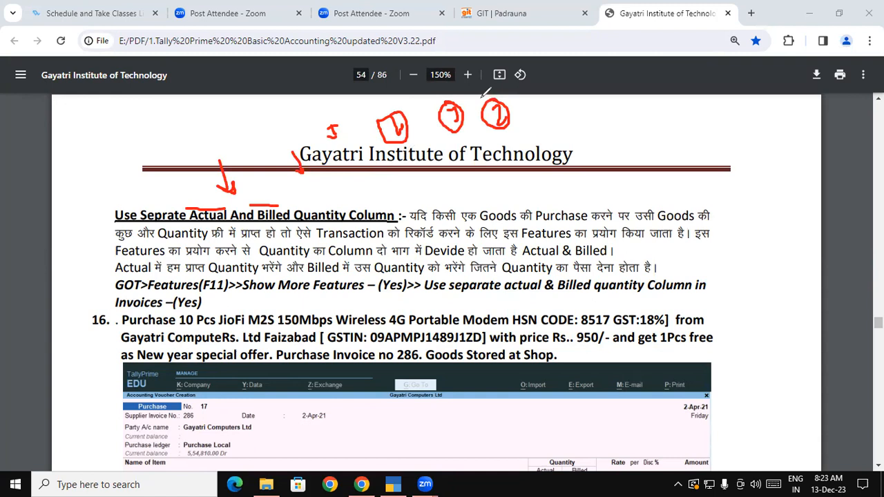
mouse_move(565, 110)
mouse_down()
mouse_move(584, 111)
mouse_move(598, 125)
mouse_move(622, 100)
mouse_up()
drag(586, 144, 630, 121)
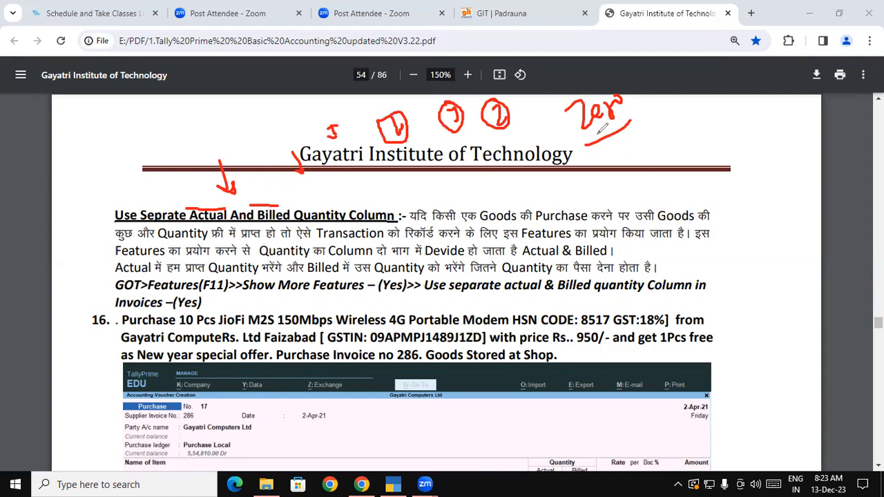
- Draw curved arrows linking Actual to Billed in the heading, and clear all the drawings from the page
mouse_move(208, 200)
mouse_down()
mouse_move(269, 173)
mouse_move(270, 196)
mouse_move(276, 191)
mouse_up()
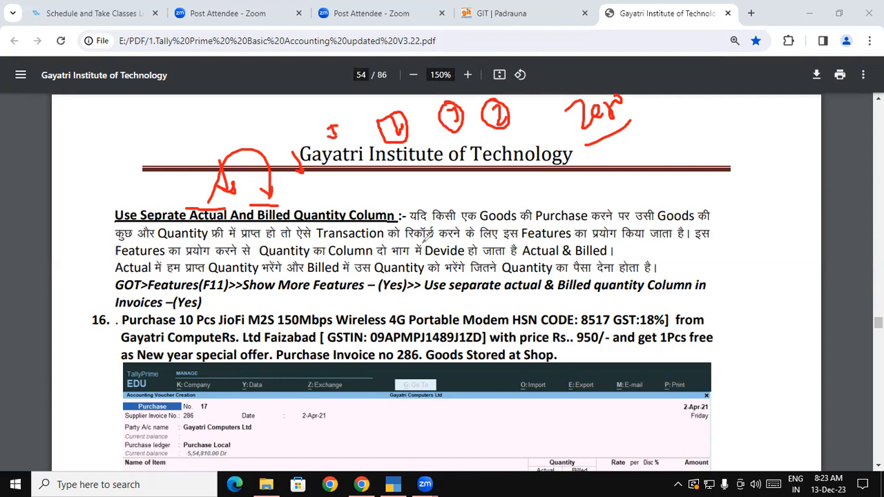
mouse_move(210, 200)
mouse_down()
mouse_move(240, 154)
mouse_move(271, 195)
mouse_up()
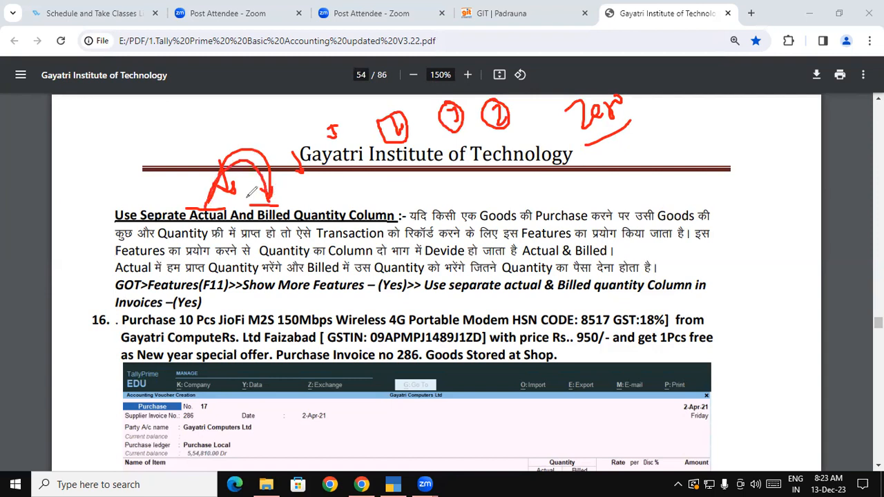
click(60, 316)
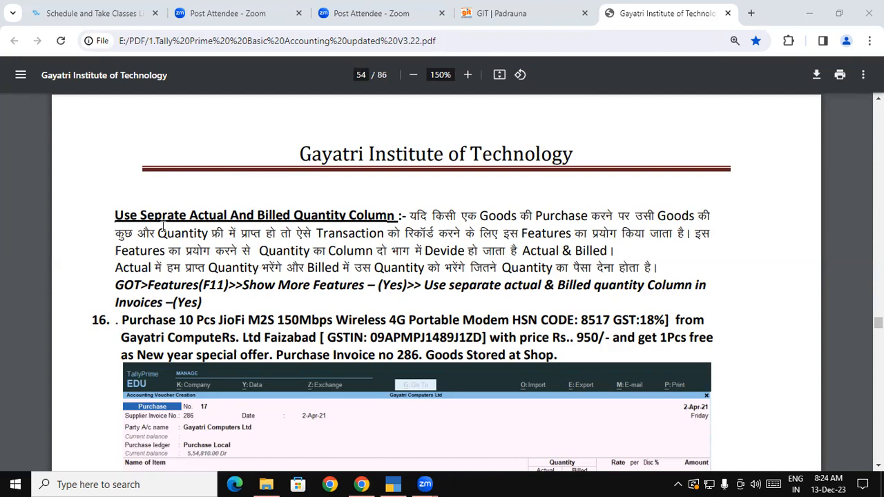
- Examine the paragraph explaining the separate Actual and Billed Quantity column feature and what each column holds
click(391, 233)
drag(412, 216, 680, 234)
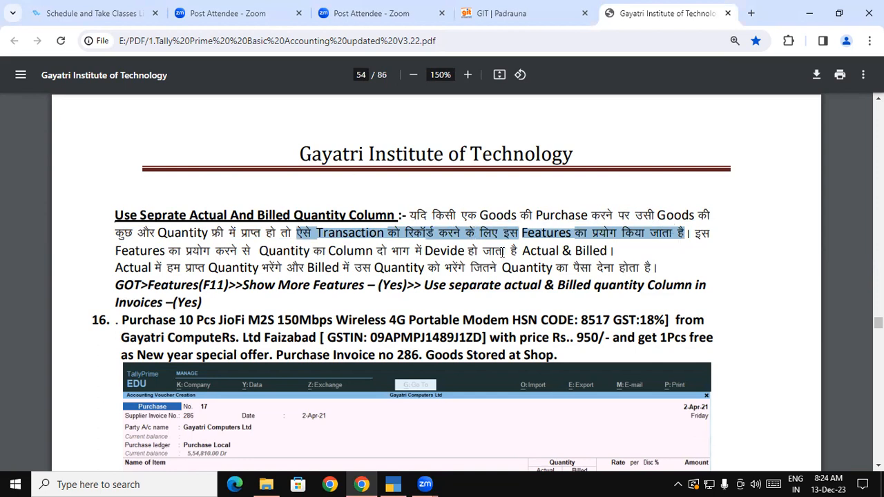
click(591, 238)
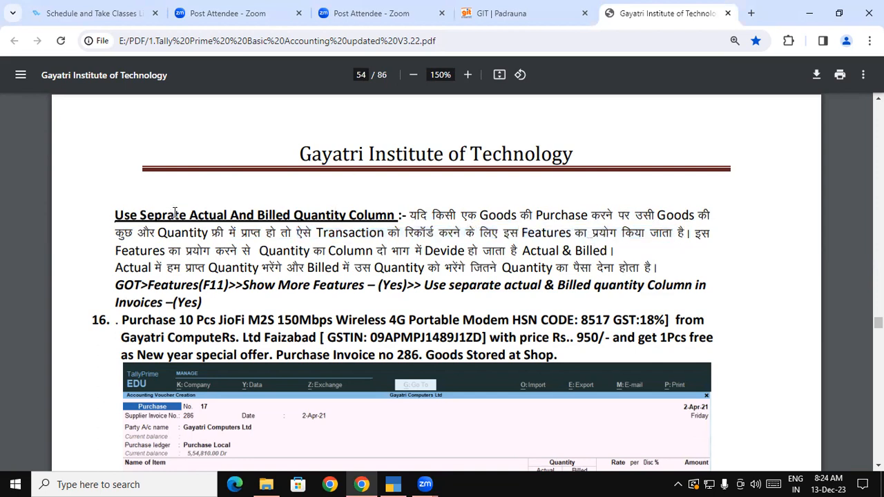
drag(166, 216, 283, 213)
drag(116, 249, 513, 250)
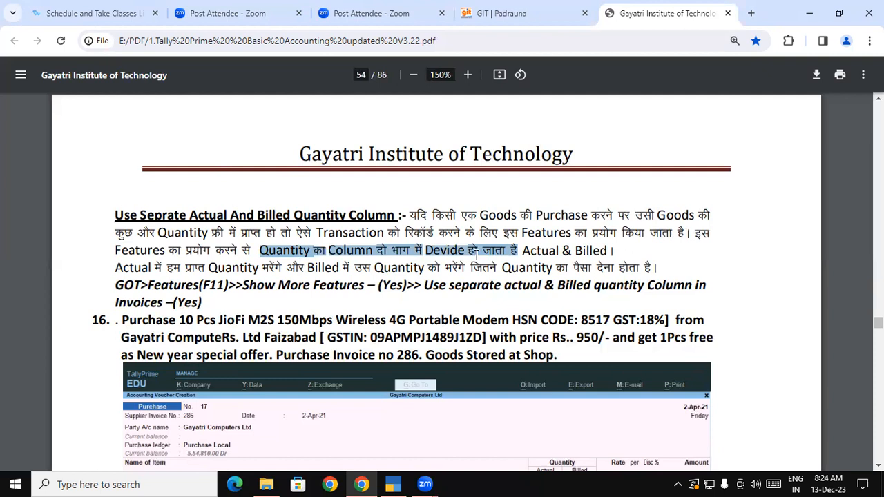
click(277, 254)
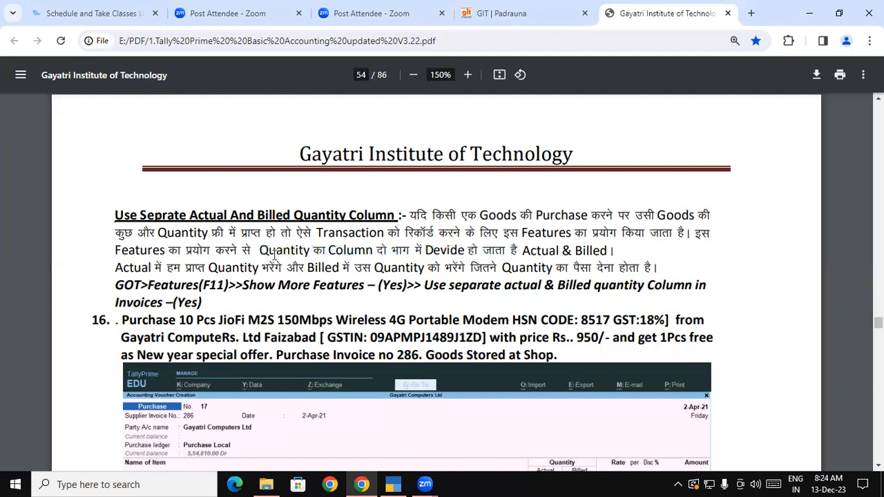
drag(261, 249, 468, 247)
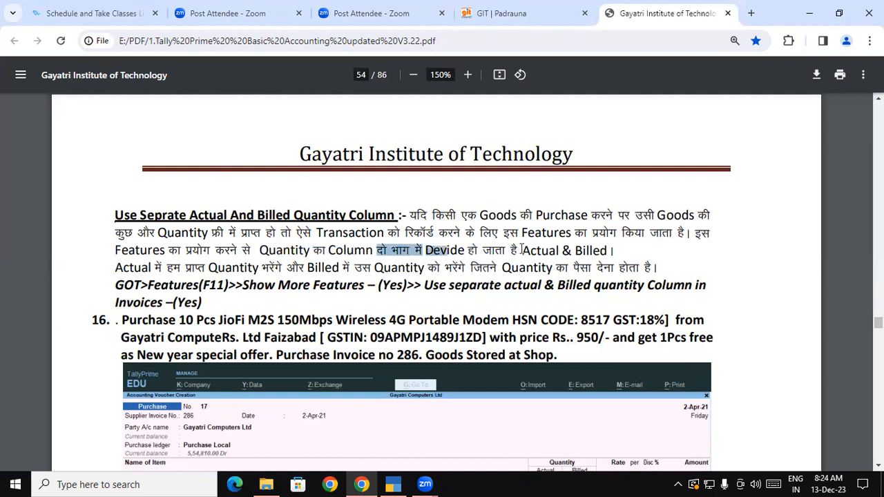
drag(522, 250, 608, 249)
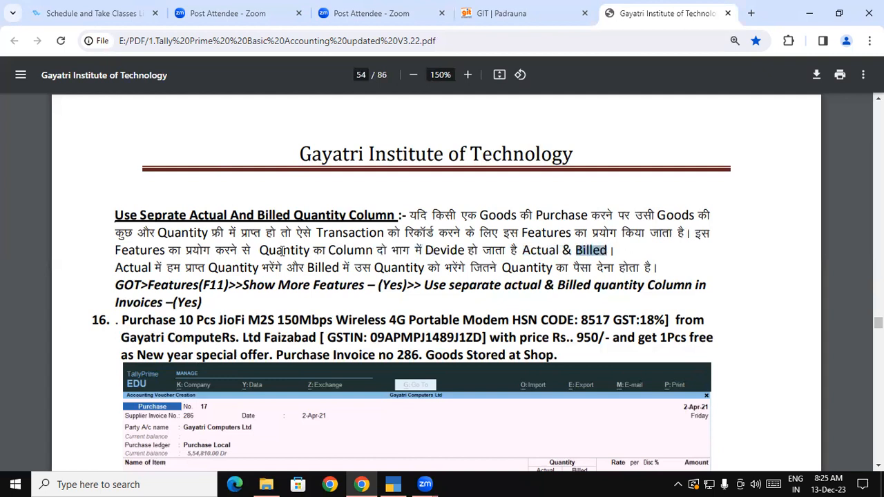
drag(125, 267, 284, 269)
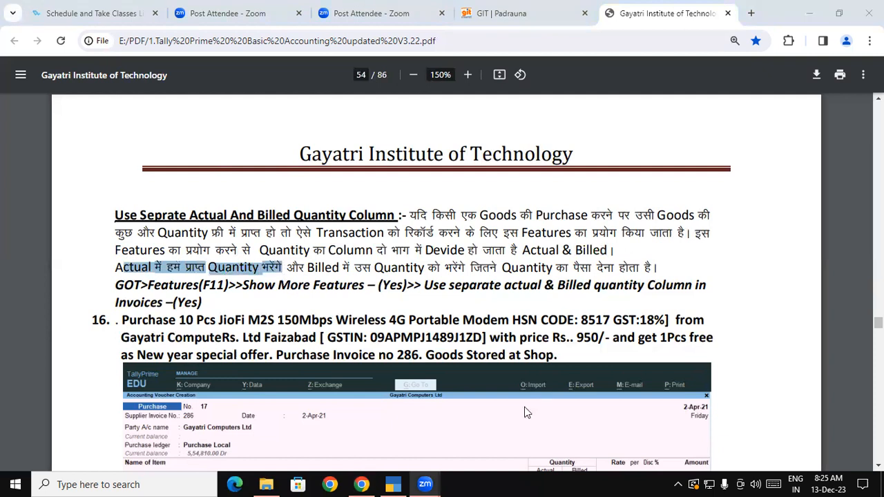
- Handwrite circled quantities 10 and 12 near the page title, with a downward arrow below the 12
drag(477, 108, 483, 128)
mouse_move(492, 109)
mouse_down()
mouse_move(502, 102)
mouse_move(477, 108)
mouse_move(501, 102)
mouse_up()
drag(615, 113, 625, 143)
drag(626, 116, 642, 137)
mouse_move(643, 102)
mouse_down()
mouse_move(610, 128)
mouse_move(626, 98)
mouse_up()
mouse_move(633, 158)
mouse_down()
mouse_move(638, 177)
mouse_move(645, 167)
mouse_up()
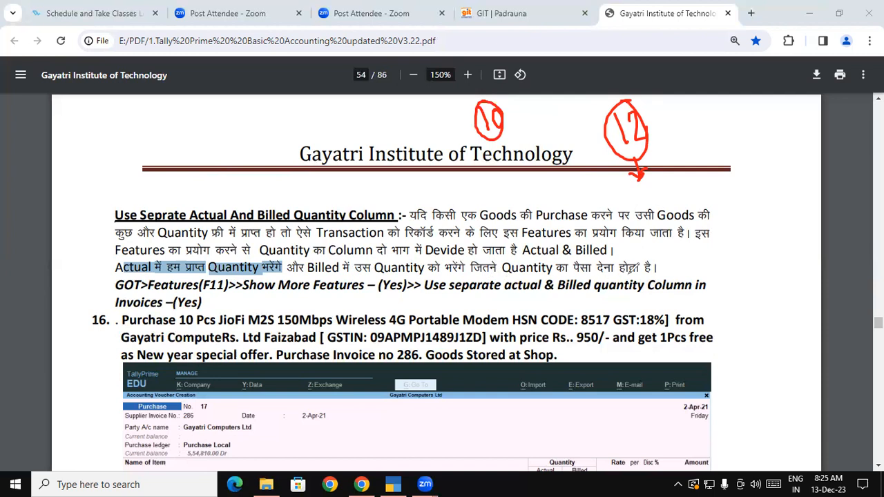
- Draw an arrow from the circled 10 and add one more circled figure beside each of the two quantities
mouse_move(494, 136)
mouse_down()
mouse_move(511, 171)
mouse_move(520, 164)
mouse_up()
drag(414, 136, 426, 160)
drag(428, 122, 420, 156)
mouse_move(429, 112)
mouse_down()
mouse_move(417, 174)
mouse_move(431, 114)
mouse_up()
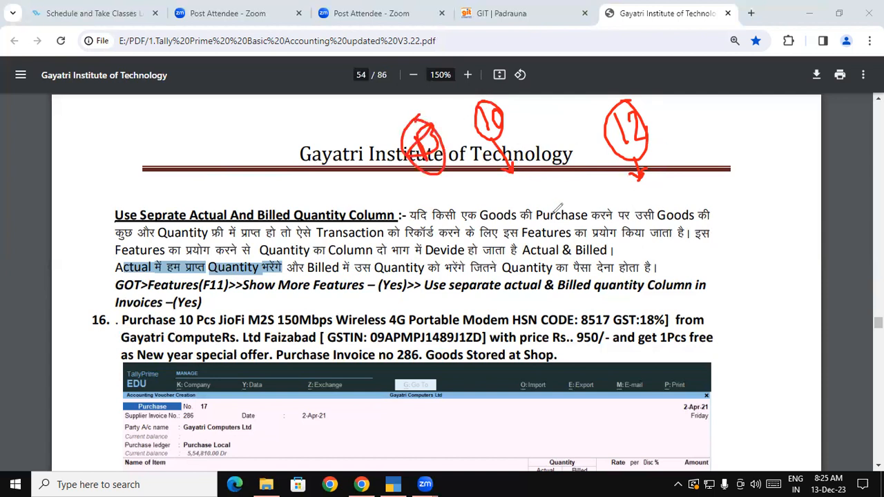
mouse_move(667, 143)
mouse_down()
mouse_move(682, 171)
mouse_move(696, 157)
mouse_up()
mouse_move(676, 121)
mouse_down()
mouse_move(684, 127)
mouse_move(668, 131)
mouse_up()
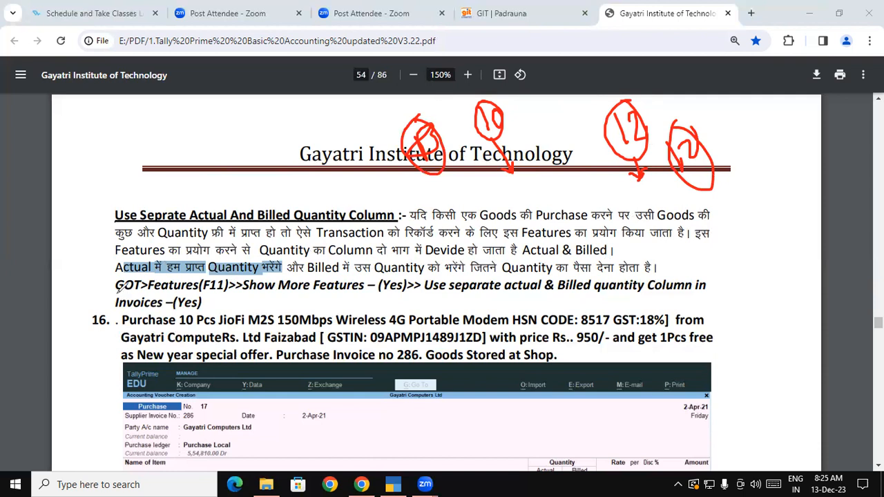
- Underline the GOT>Features(F11) path through "Use separate actual & Billed quantity Column in Invoices" and its Yes value
drag(116, 292, 691, 292)
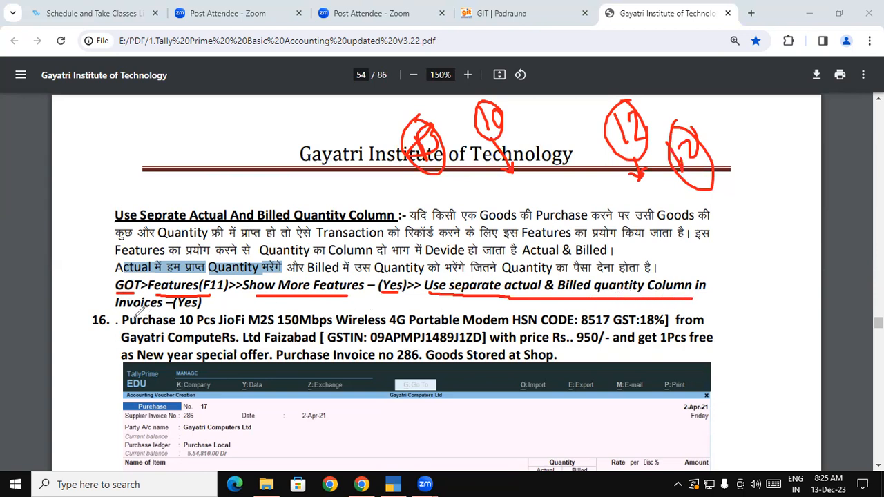
mouse_move(116, 312)
mouse_down()
mouse_move(193, 310)
mouse_move(200, 302)
mouse_up()
- Handwrite a circled note above the feature heading and sketch additional circled figures along the page's left margin
drag(215, 132, 231, 135)
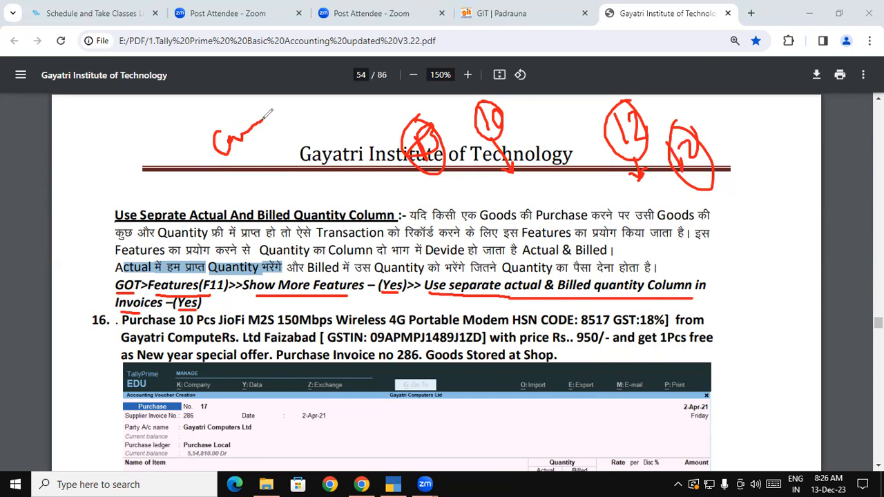
mouse_move(245, 103)
mouse_down()
mouse_move(223, 181)
mouse_move(254, 104)
mouse_up()
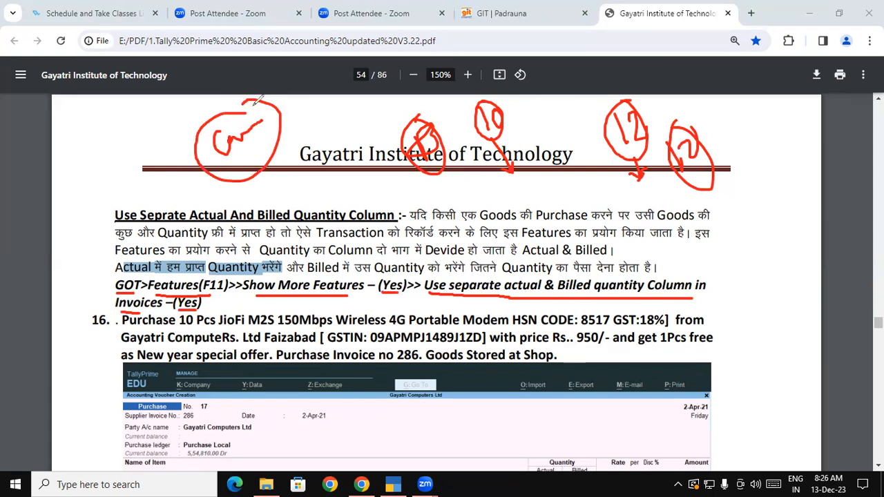
drag(93, 137, 116, 160)
drag(101, 117, 109, 124)
drag(89, 240, 111, 283)
mouse_move(114, 236)
mouse_down()
mouse_move(55, 197)
mouse_move(97, 212)
mouse_up()
mouse_move(170, 204)
mouse_down()
mouse_move(165, 215)
mouse_move(186, 228)
mouse_move(170, 242)
mouse_move(172, 197)
mouse_move(160, 169)
mouse_move(135, 160)
mouse_move(140, 168)
mouse_up()
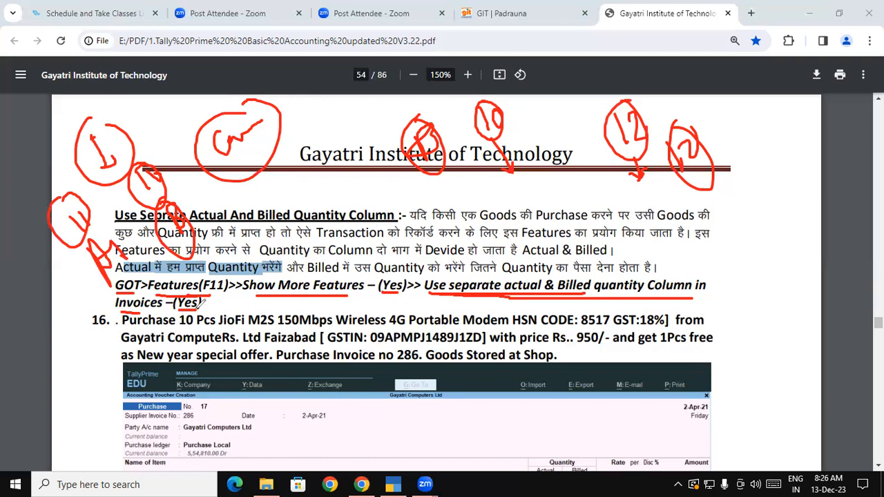
- Underline Yes at the end of the feature path again, and clear all drawings and the text selection
drag(180, 311, 208, 310)
click(13, 421)
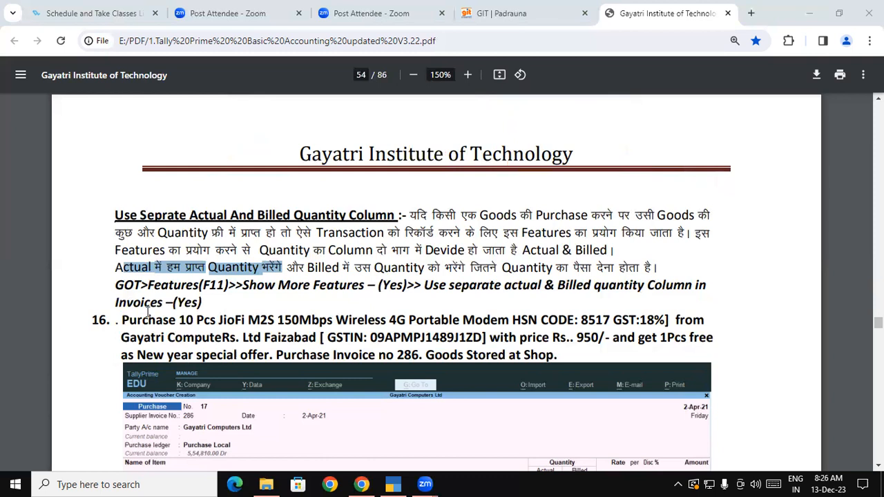
click(268, 257)
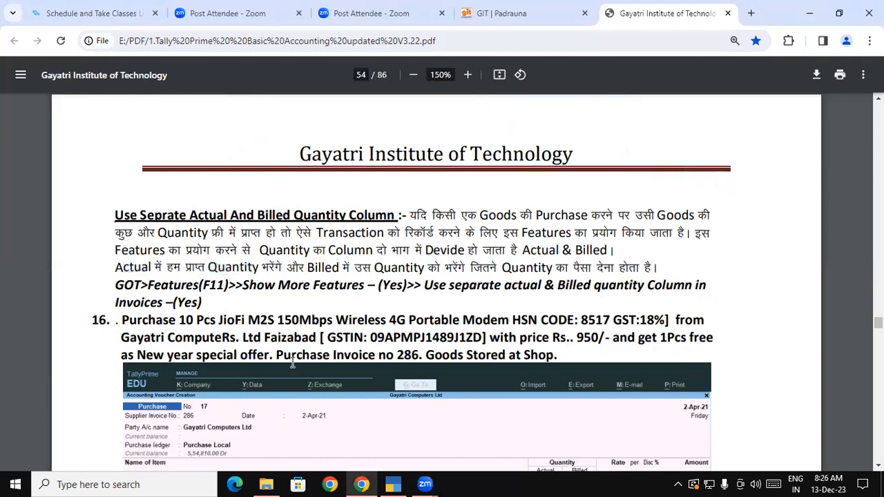
- Switch to TallyPrime and set "Use separate Actual and Billed Quantity columns in invoices" to Yes in the company features, saving the change
click(395, 483)
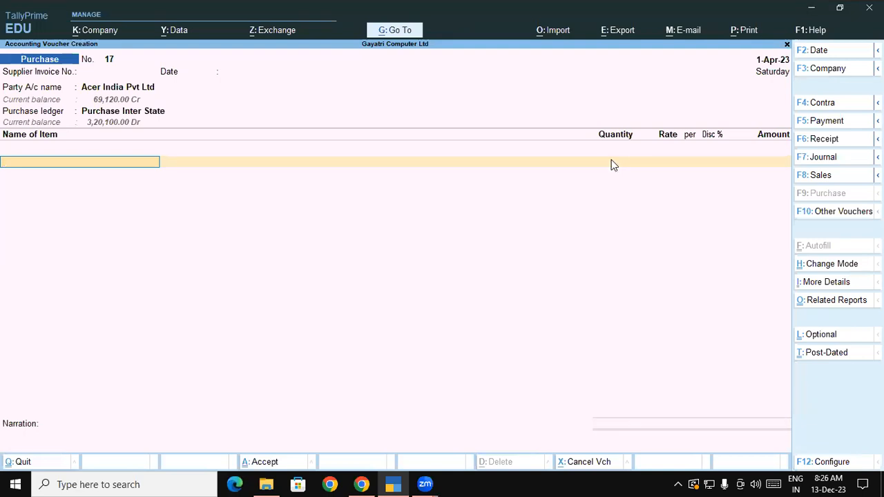
key(F11)
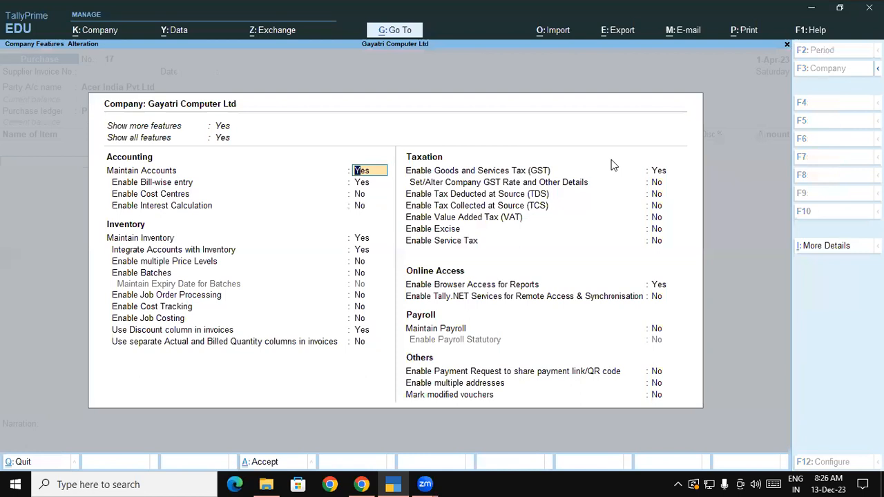
click(134, 345)
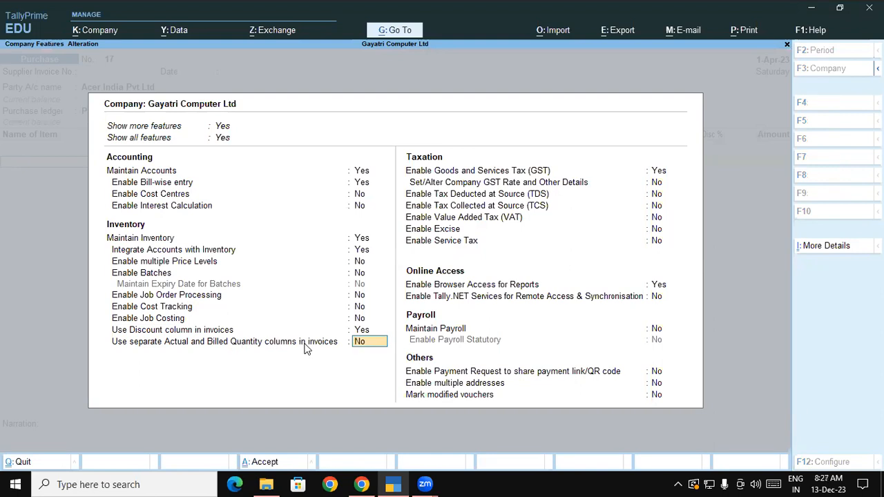
key(y)
key(ctrl)
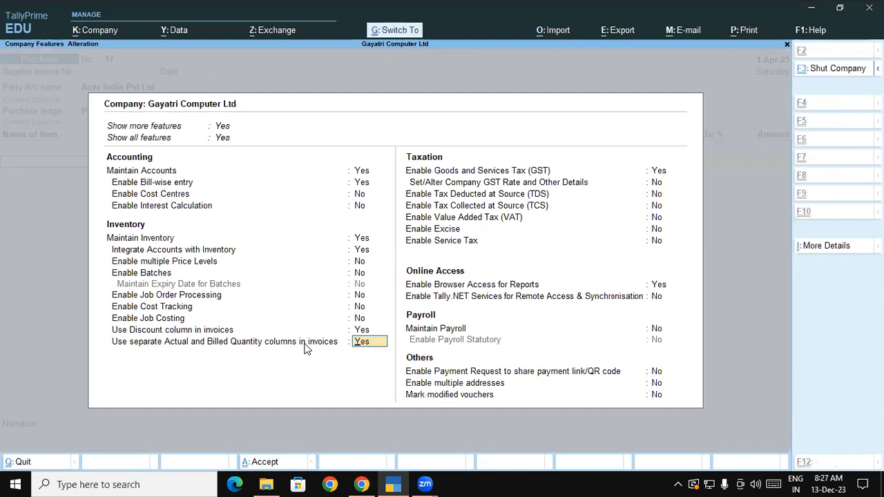
key(ctrl+a)
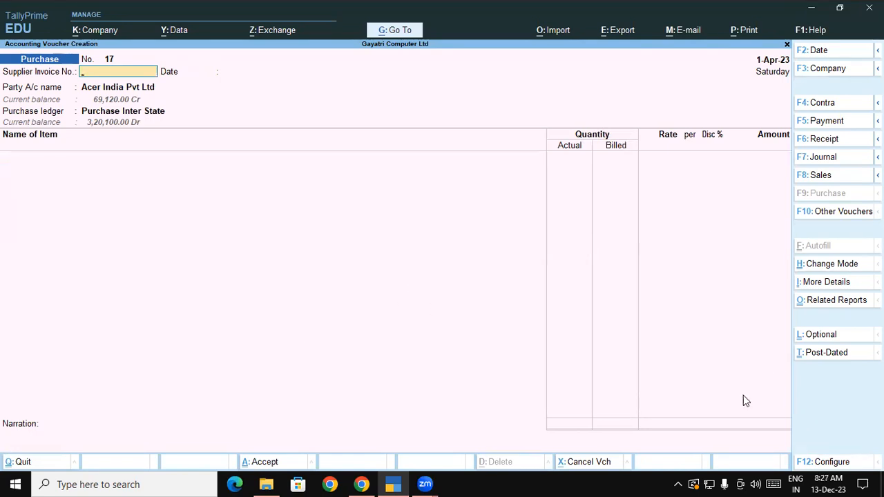
- Switch back to the PDF in Chrome and examine exercise 16's item, tax, supplier, price and free-quantity details
click(361, 484)
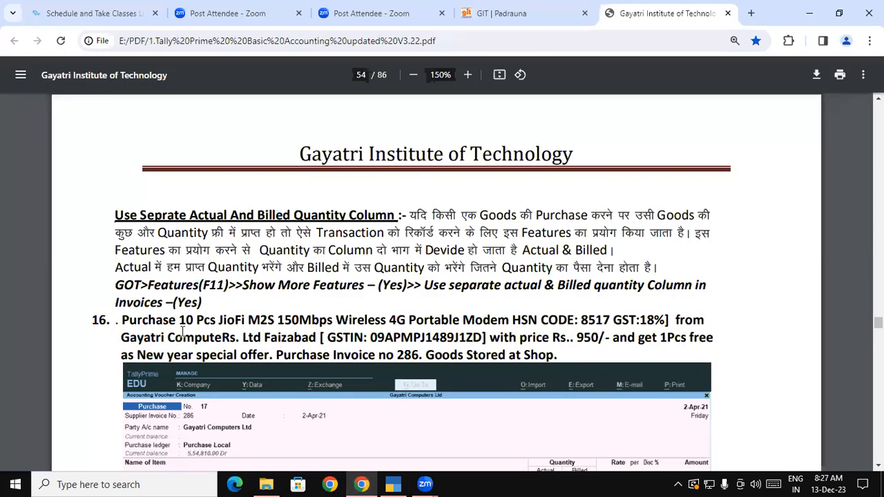
drag(123, 320, 511, 319)
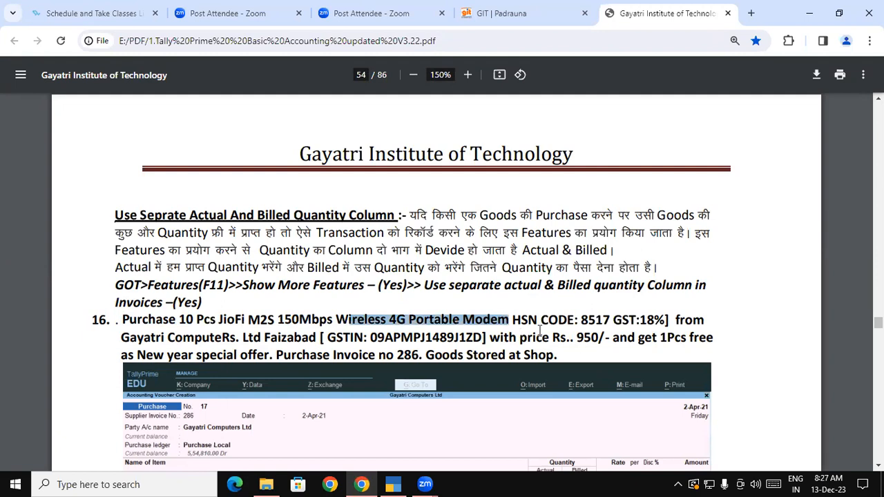
drag(573, 321, 665, 319)
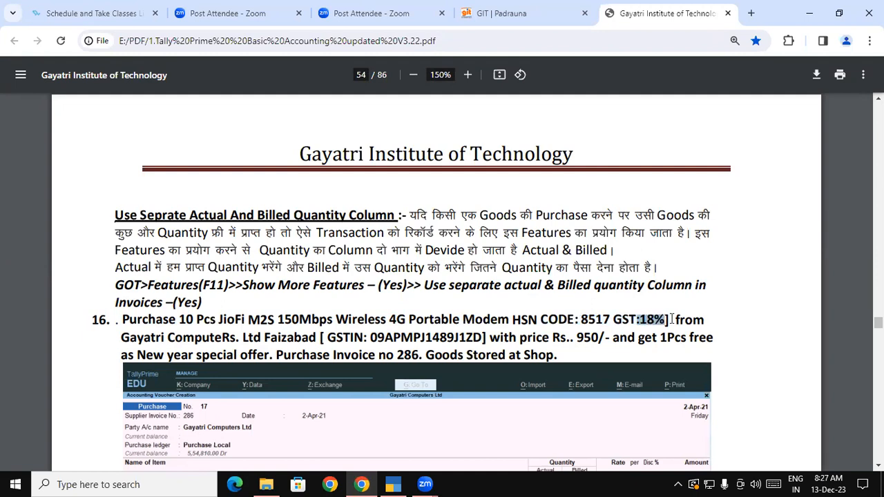
drag(120, 338, 262, 338)
click(282, 338)
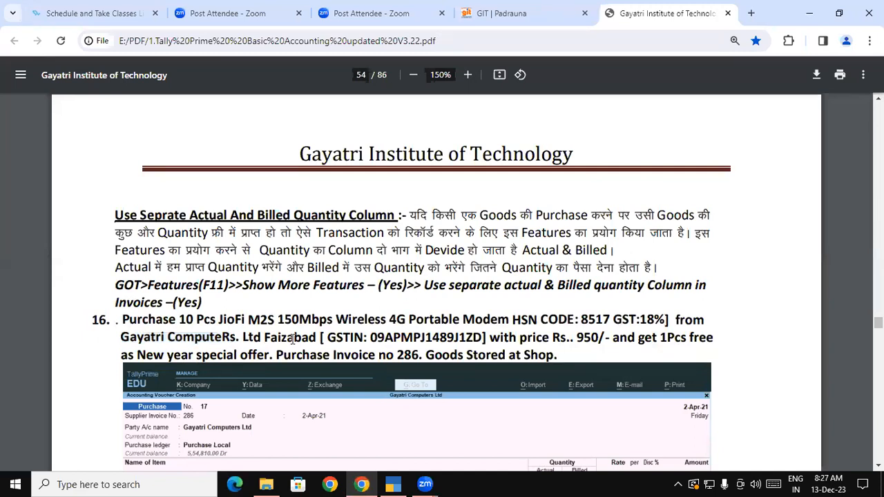
double_click(282, 337)
drag(343, 338, 598, 337)
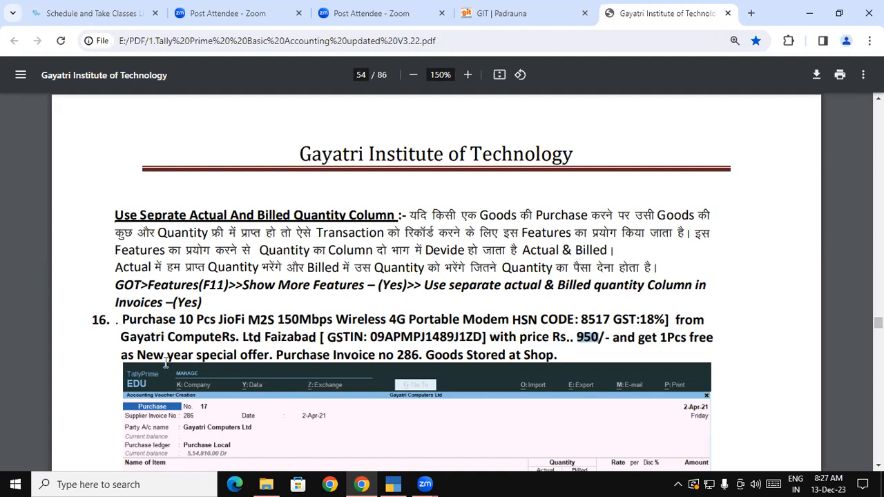
drag(138, 355, 261, 356)
drag(179, 319, 210, 320)
drag(667, 339, 713, 338)
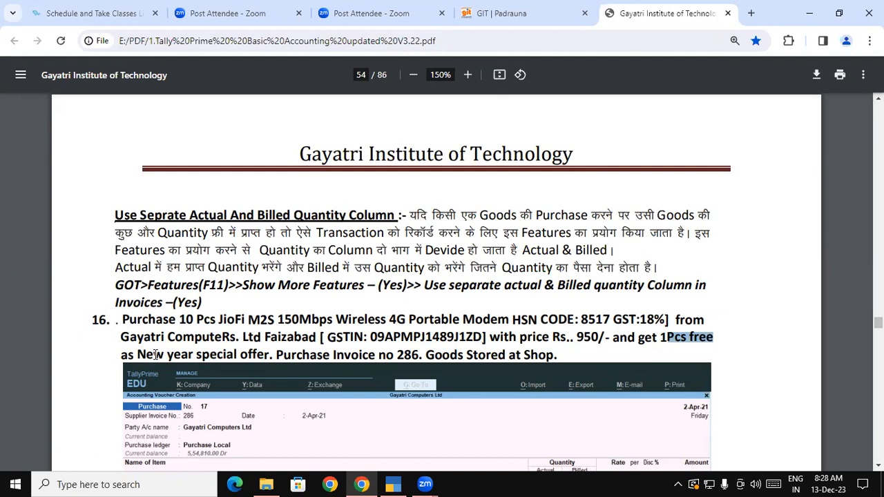
- Examine exercise 16's special offer, purchase invoice number, storage location, supplier and purchased quantity
drag(146, 356, 374, 356)
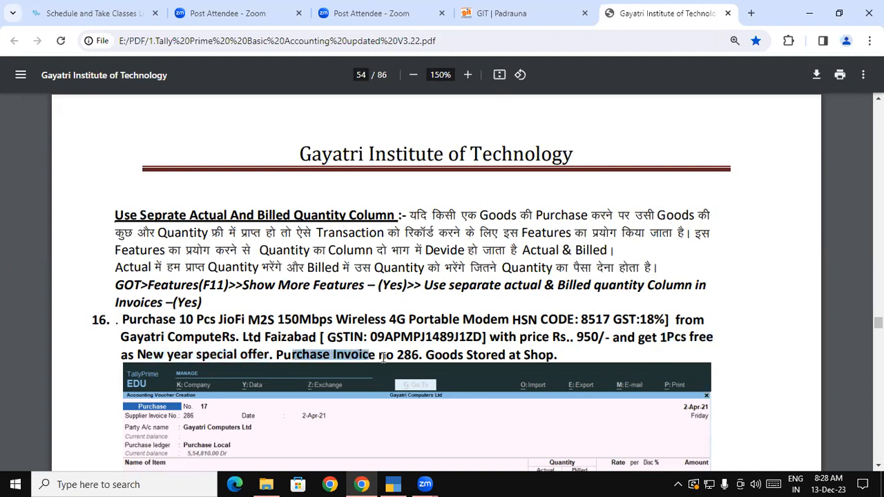
click(413, 356)
drag(434, 356, 555, 353)
click(557, 353)
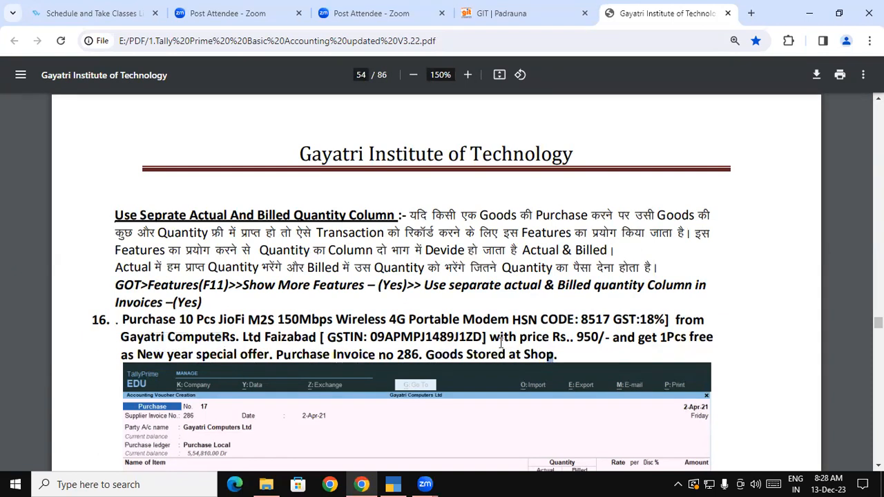
drag(148, 319, 259, 319)
drag(164, 336, 261, 338)
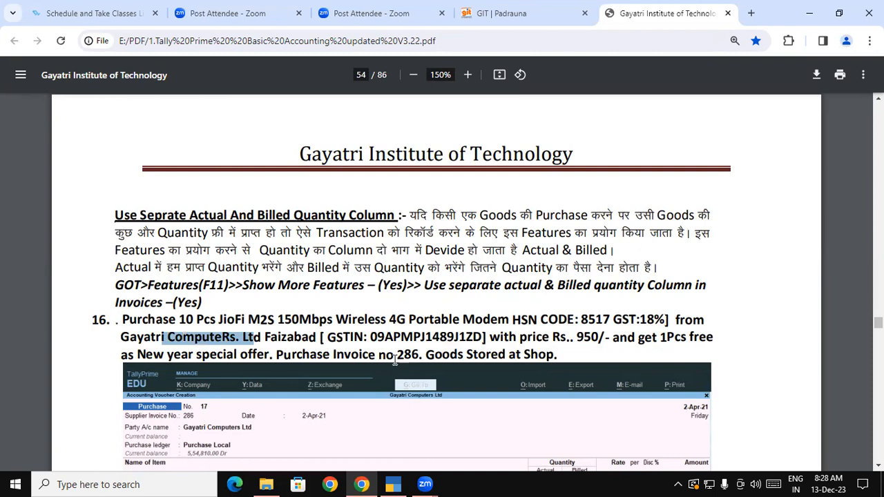
drag(139, 319, 187, 319)
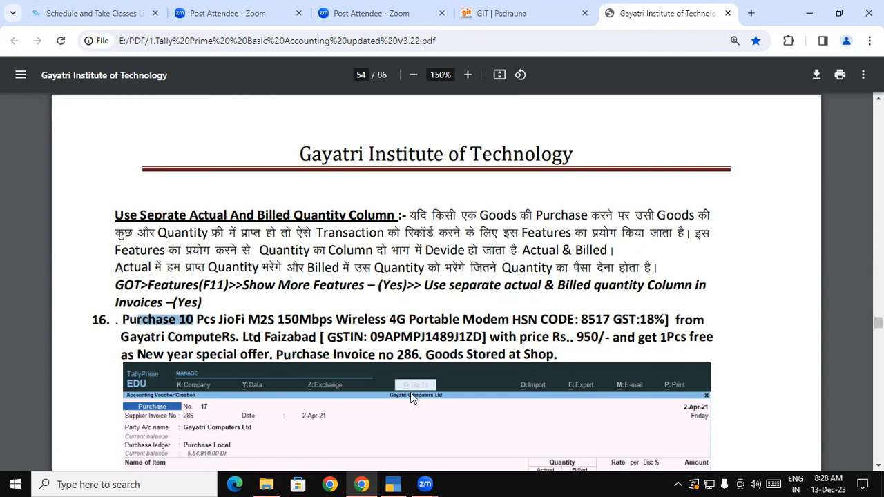
- Handwrite circled figures 11 and 10 with arrows beside the feature explanation, and clear the drawings
mouse_move(605, 261)
mouse_down()
mouse_move(625, 260)
mouse_move(634, 273)
mouse_up()
drag(603, 235, 597, 291)
drag(661, 301, 613, 237)
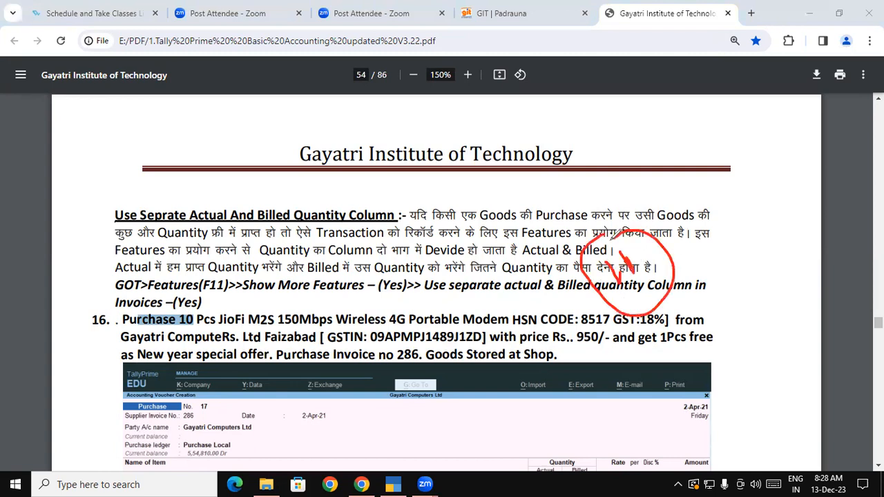
mouse_move(756, 205)
mouse_down()
mouse_move(766, 231)
mouse_move(775, 202)
mouse_move(759, 178)
mouse_up()
drag(649, 316, 666, 340)
drag(670, 323, 671, 333)
drag(789, 263, 800, 286)
drag(802, 275, 802, 285)
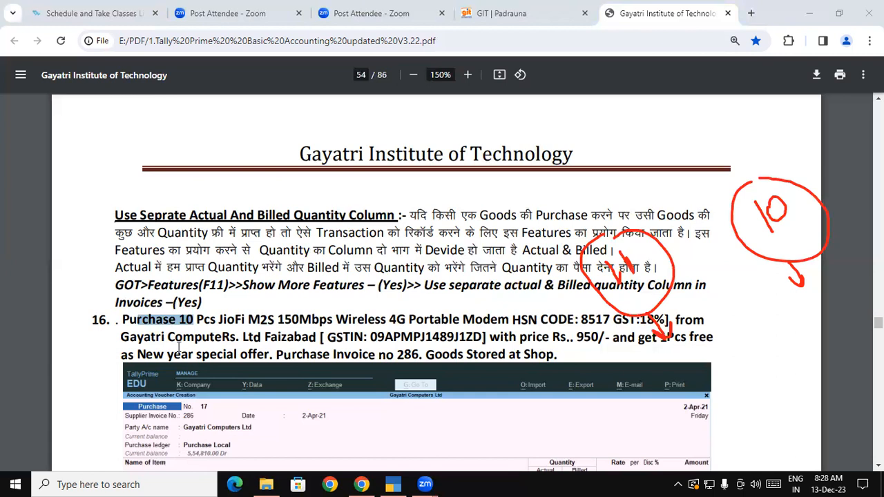
key(Escape)
- Copy the supplier name from exercise 16, switch to TallyPrime, and enter supplier invoice number 286 dated 1-Apr-23 in the purchase voucher
drag(122, 338, 271, 337)
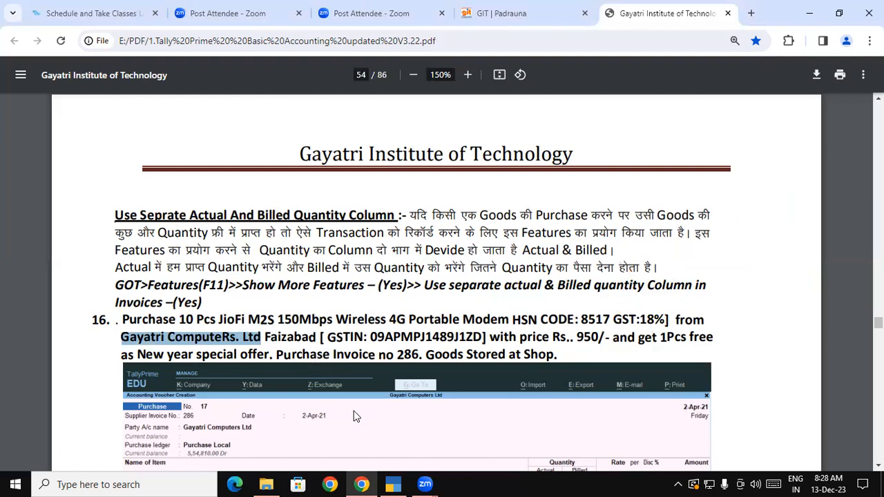
mouse_move(392, 484)
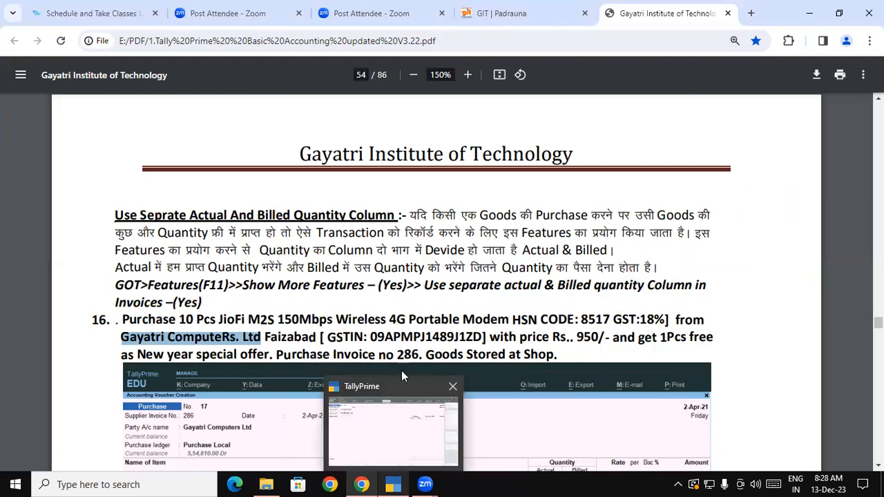
click(392, 483)
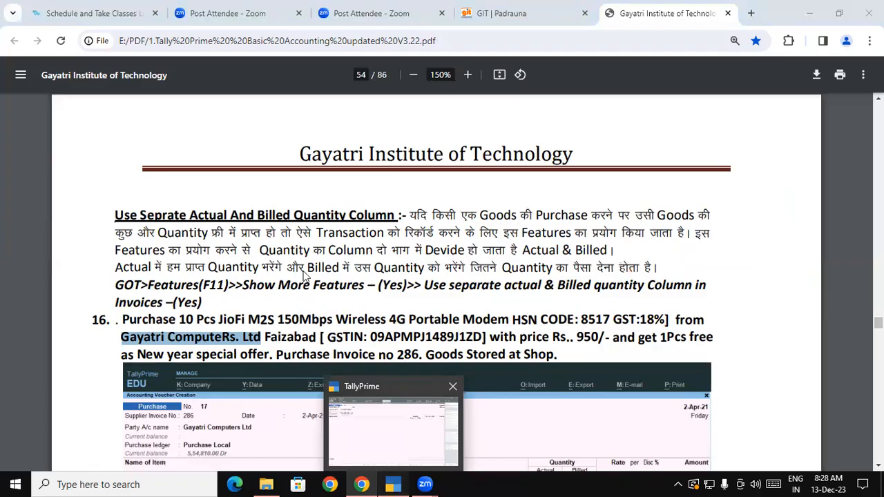
text(28)
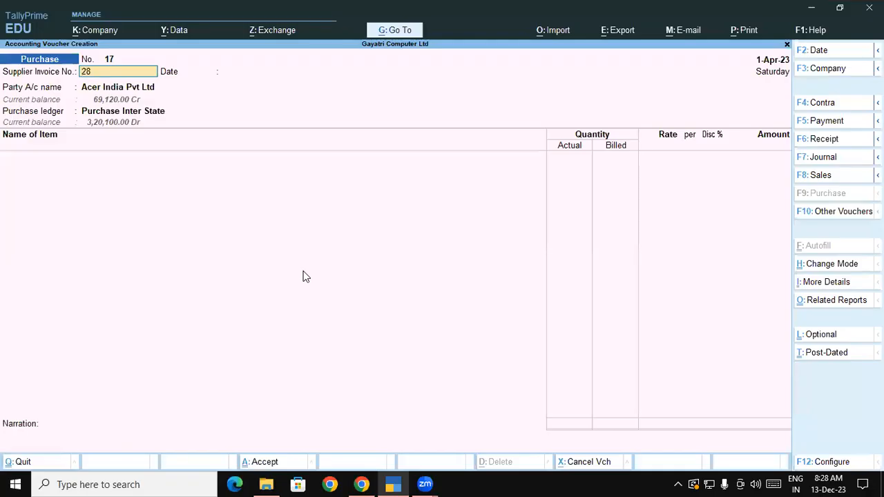
text(6)
key(Return)
key(Return)
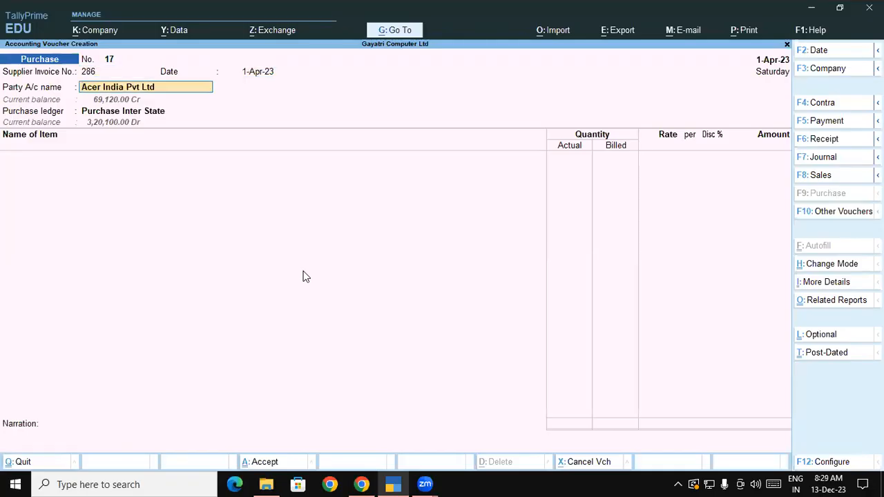
- Create a new party ledger from the party account name and name it Gayatri ComputeRs. Ltd, without an alias
text(g)
key(Up)
key(Up)
key(Up)
key(Up)
key(Up)
key(Up)
key(Return)
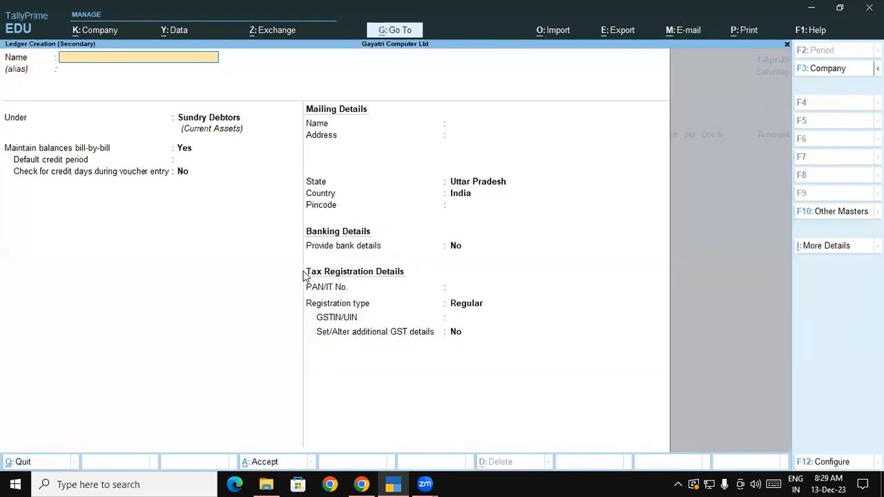
key(ctrl+alt+v)
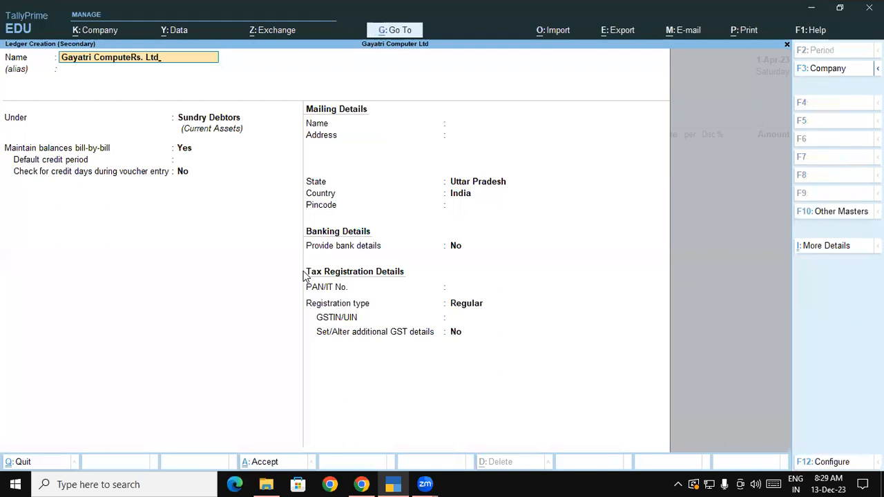
key(Return)
key(Return)
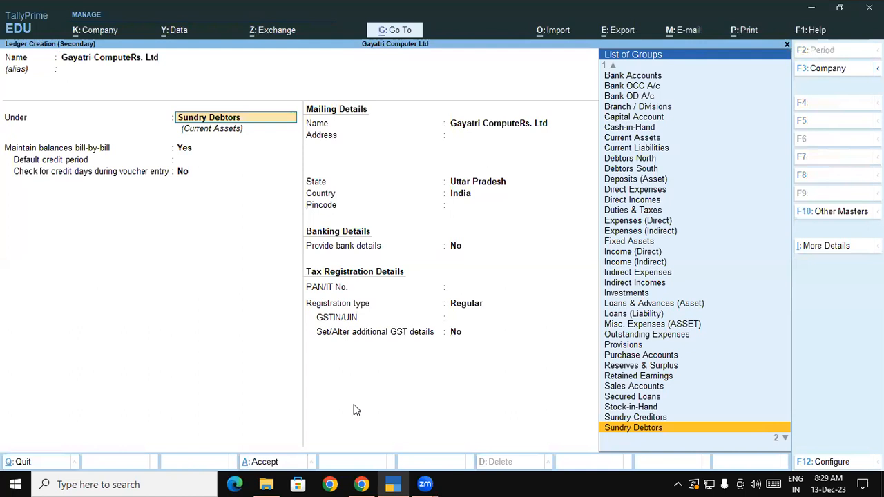
- Switch to the PDF in Chrome, handwrite notes around the page heading, underline Purchase in exercise 16, and clear the drawings and text selection
key(alt+Tab)
click(181, 330)
drag(129, 320, 213, 318)
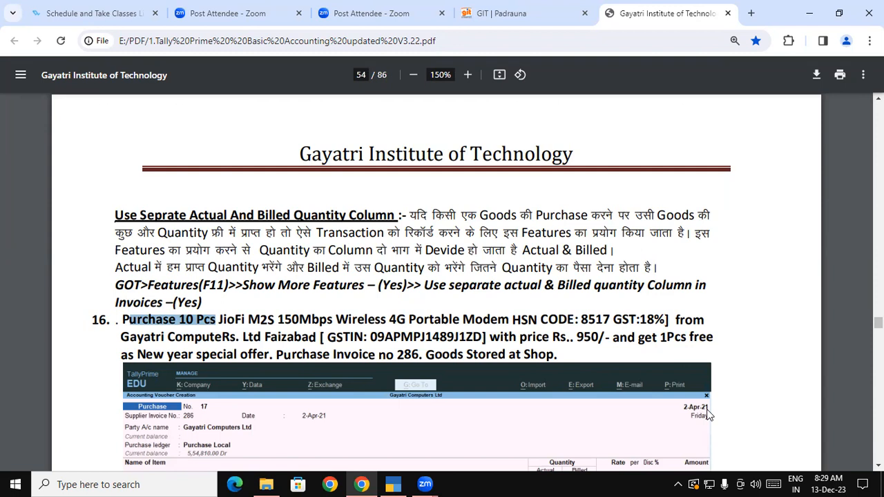
mouse_move(207, 109)
mouse_down()
mouse_move(213, 129)
mouse_move(279, 102)
mouse_move(276, 113)
mouse_up()
mouse_move(378, 84)
mouse_down()
mouse_move(390, 103)
mouse_move(445, 84)
mouse_up()
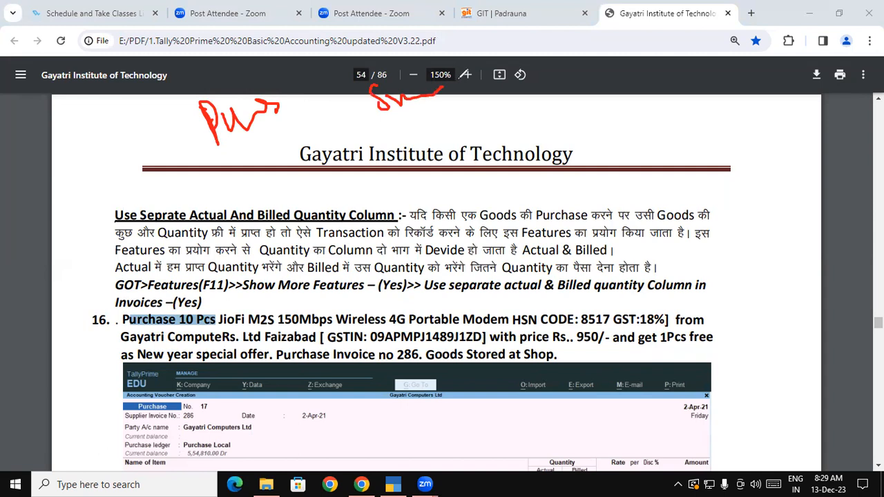
mouse_move(253, 188)
mouse_down()
mouse_move(276, 201)
mouse_move(273, 219)
mouse_move(323, 192)
mouse_up()
mouse_move(392, 170)
mouse_down()
mouse_move(415, 183)
mouse_move(449, 162)
mouse_up()
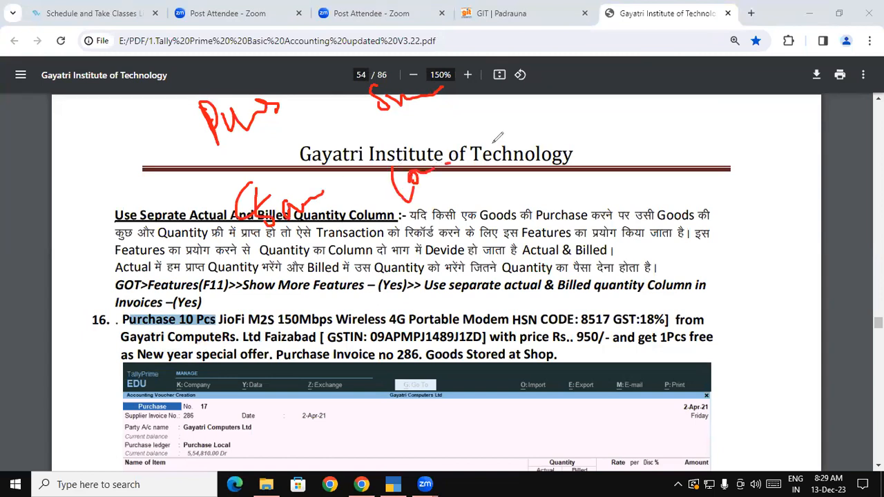
drag(542, 116, 533, 157)
drag(547, 149, 561, 127)
mouse_move(561, 138)
mouse_down()
mouse_move(561, 116)
mouse_move(594, 119)
mouse_up()
drag(124, 324, 160, 316)
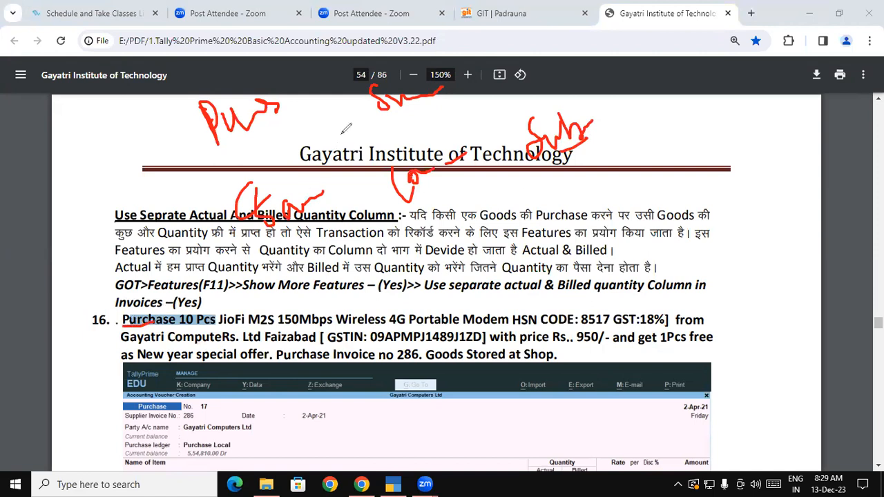
drag(383, 122, 428, 95)
mouse_move(535, 63)
mouse_down()
mouse_move(544, 77)
mouse_move(550, 65)
mouse_move(560, 69)
mouse_up()
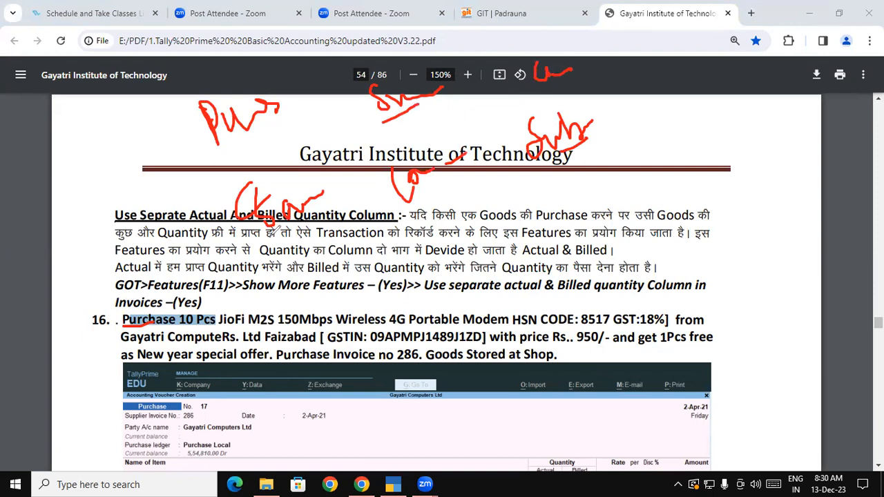
click(53, 320)
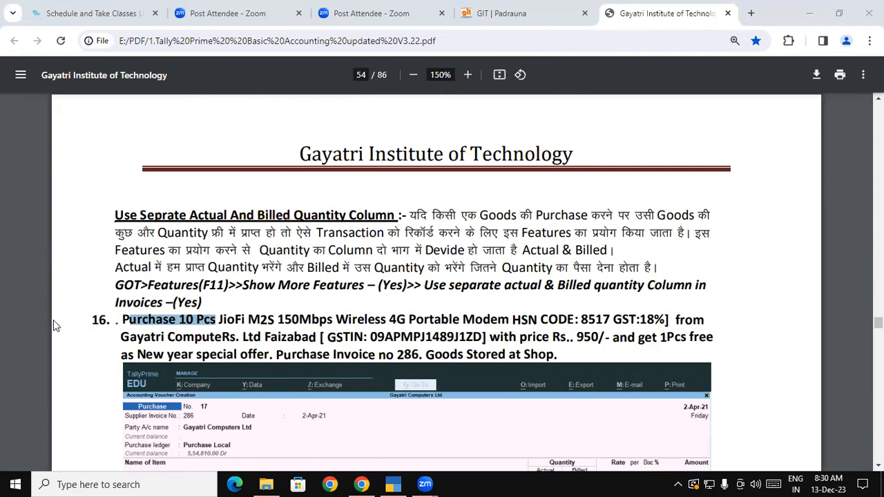
click(145, 312)
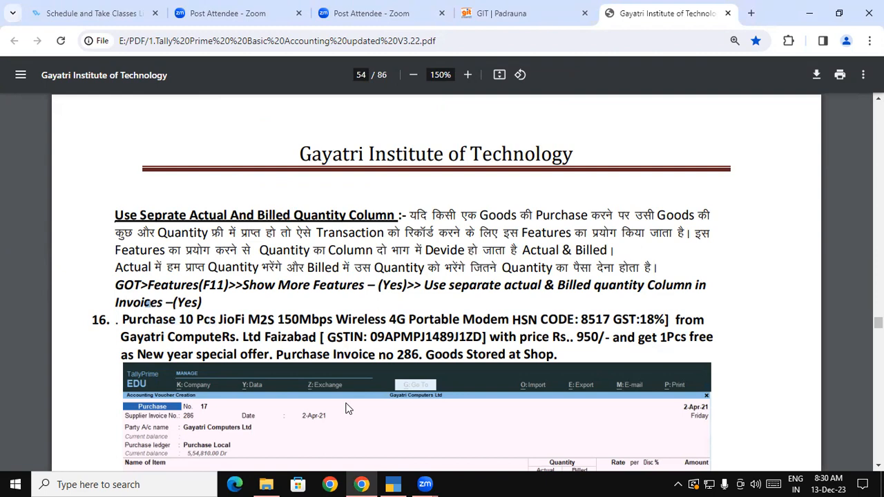
- Switch back to TallyPrime and group the new ledger under Sundry Creditors, keeping its bill-by-bill setting and mailing name
key(alt+Tab)
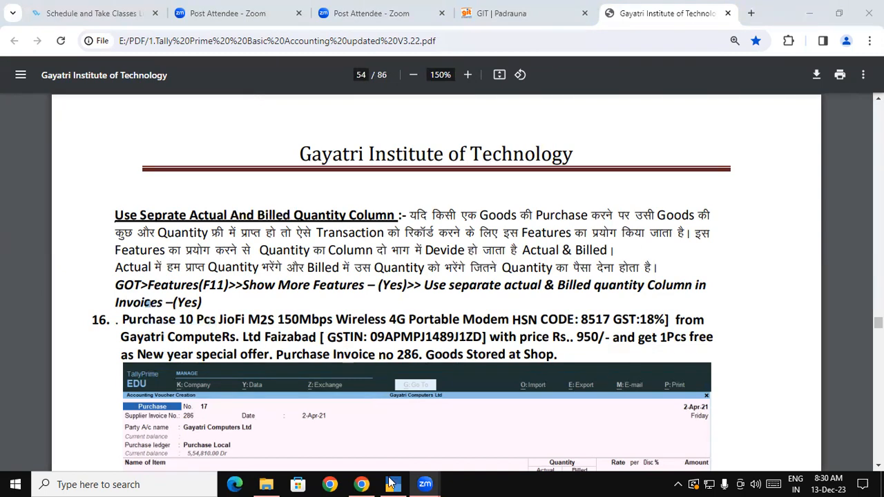
key(alt+Tab)
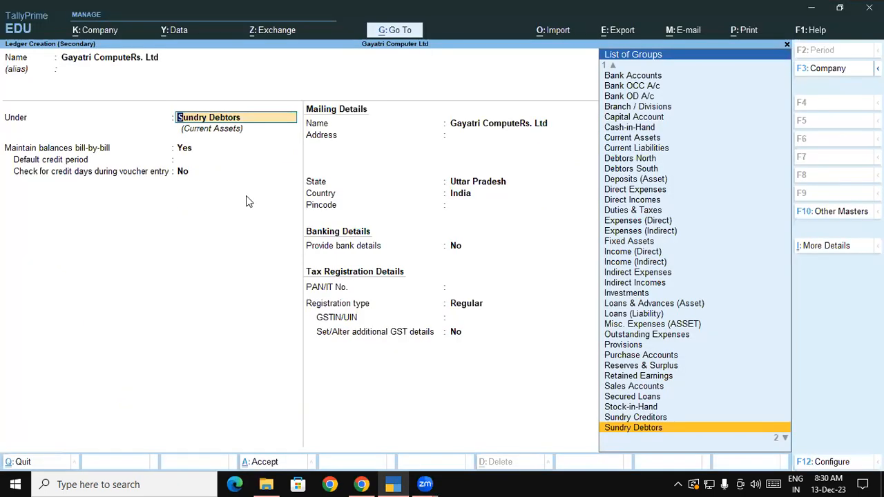
key(Up)
key(Return)
key(Return)
key(Return)
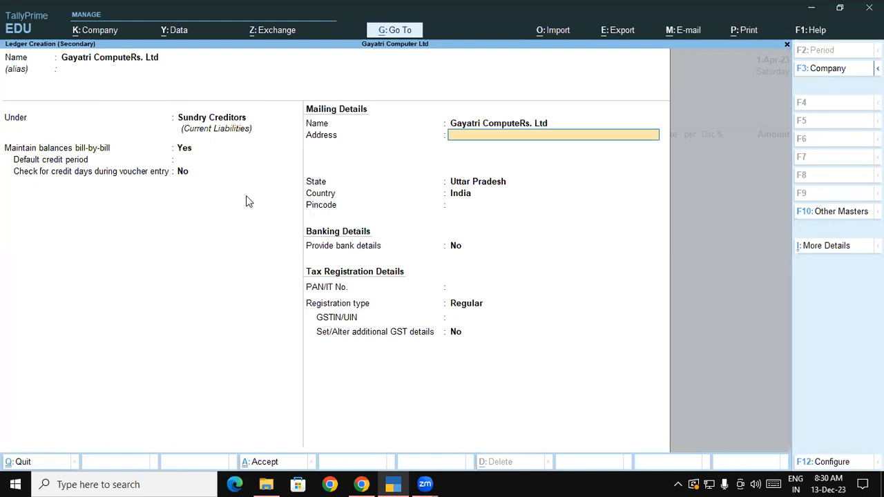
- Copy the supplier's town from the PDF in Chrome into the TallyPrime ledger's address and keep Regular as the registration type
click(361, 484)
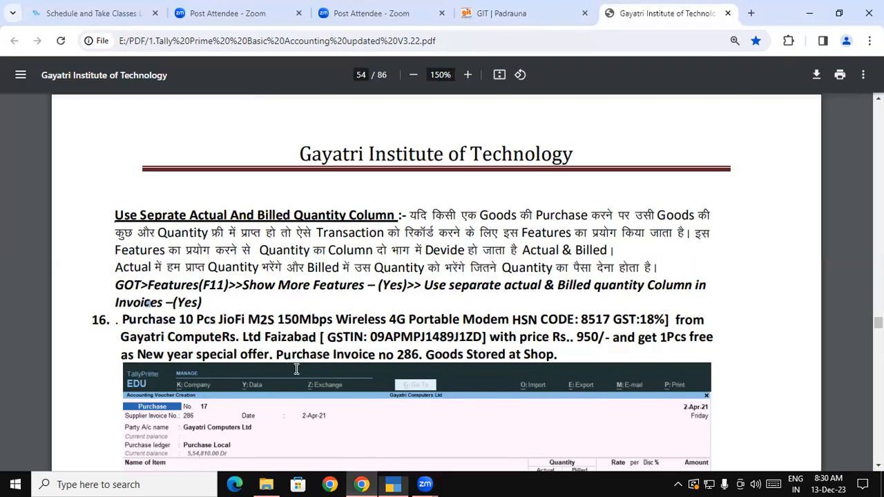
scroll(310, 323, up, 1)
double_click(291, 381)
key(ctrl+c)
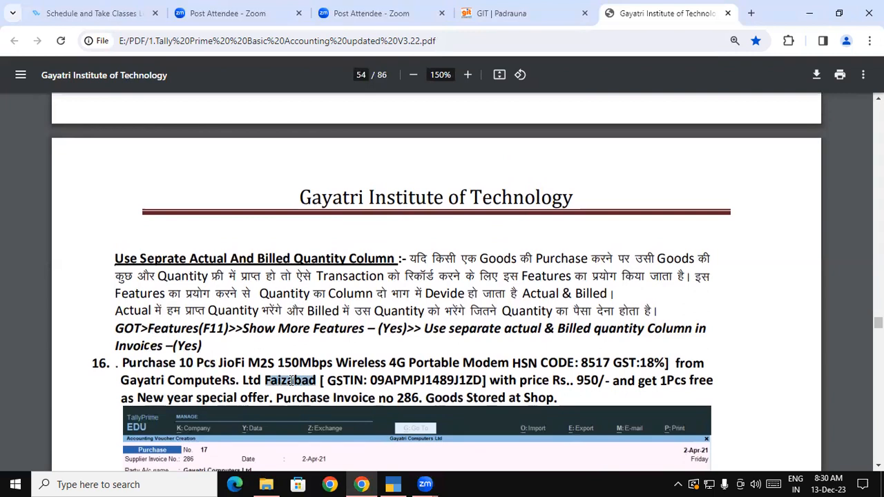
key(alt+Tab)
key(ctrl+v)
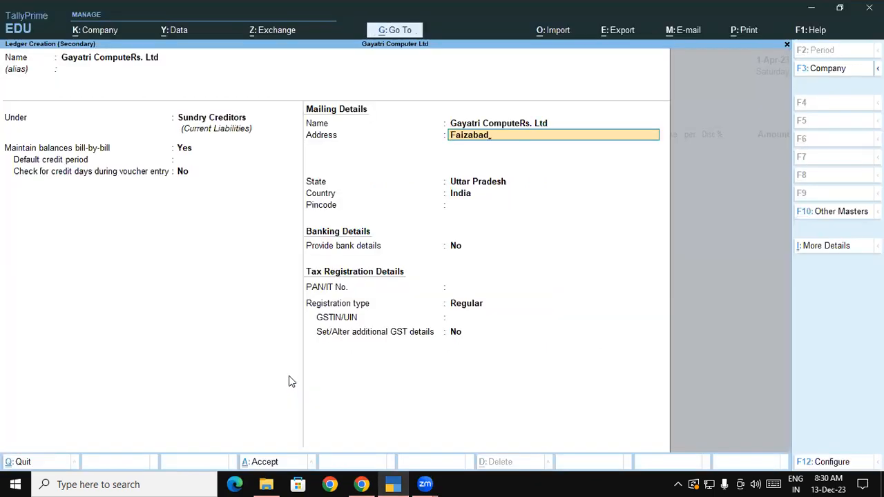
key(Return)
key(Return)
key(Return)
key(Return)
key(Return)
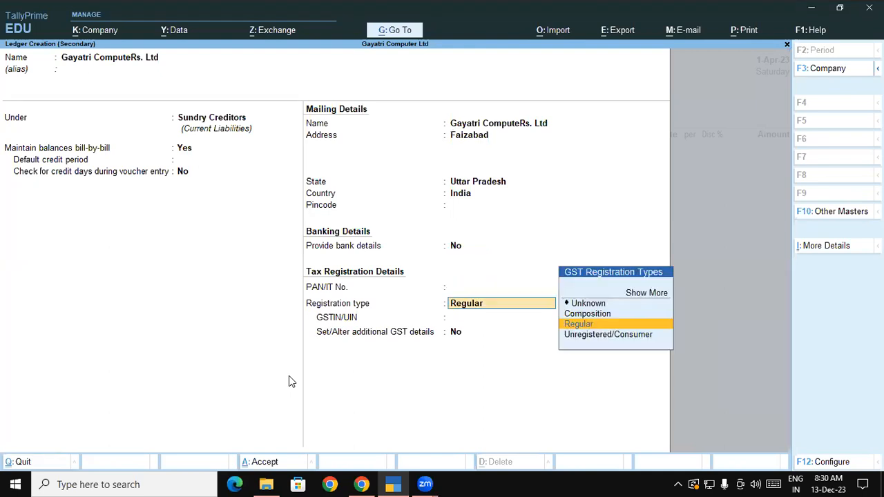
key(Return)
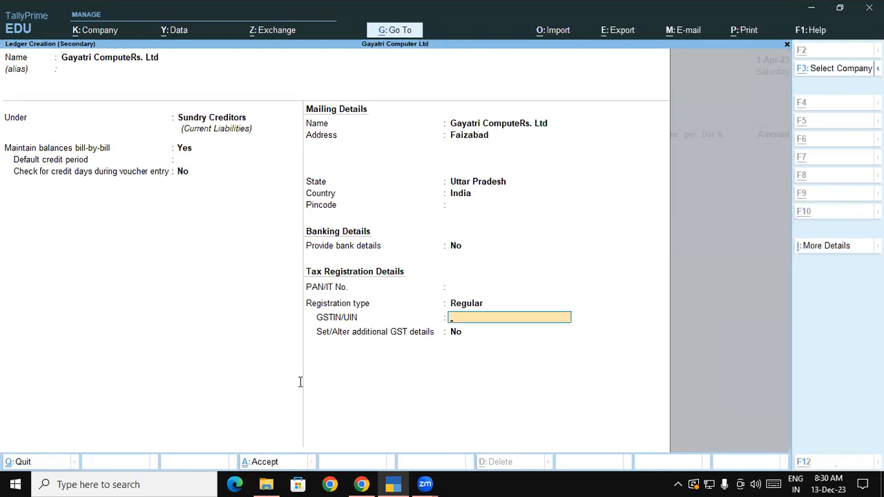
- Copy the supplier's GSTIN from exercise 16 in the Chrome PDF into the TallyPrime ledger's GSTIN/UIN and save the ledger
key(alt+Tab)
double_click(407, 380)
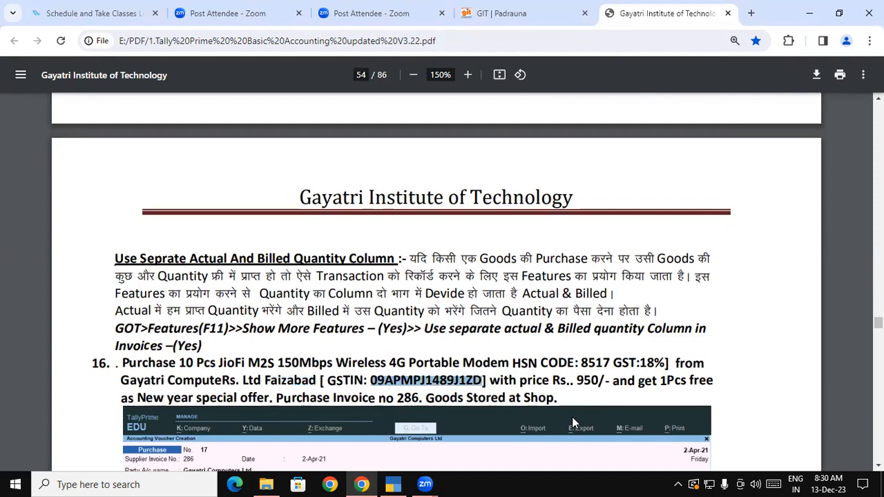
key(alt+Tab)
key(ctrl+alt+v)
key(Return)
key(Return)
key(Return)
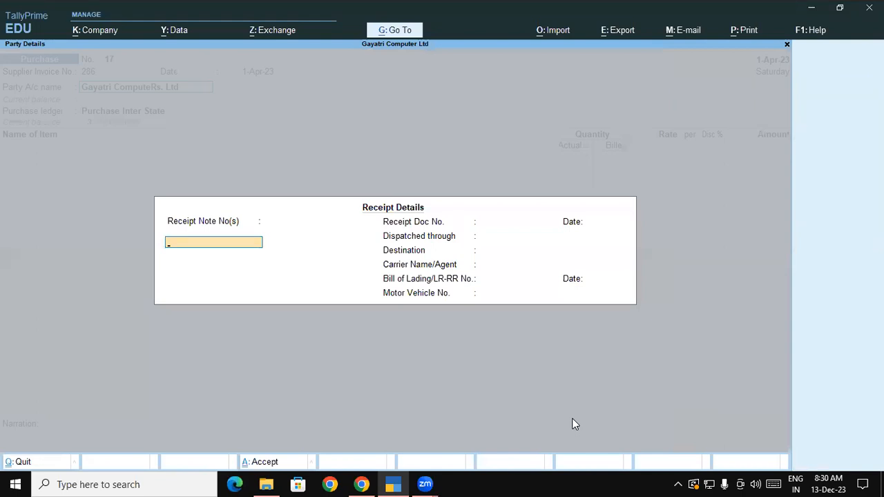
- Leave every receipt detail of the purchase voucher blank and accept them
key(Return)
key(Return)
key(Return)
key(Return)
key(Return)
key(Return)
key(Return)
key(Return)
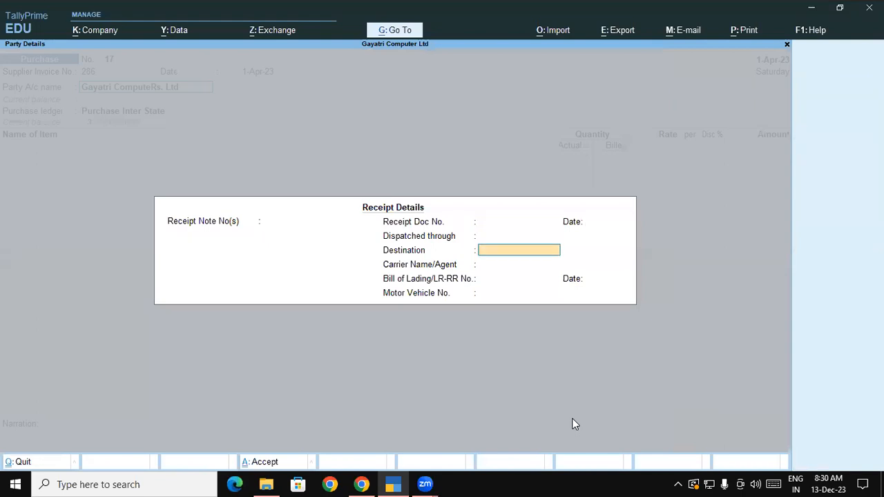
key(Return)
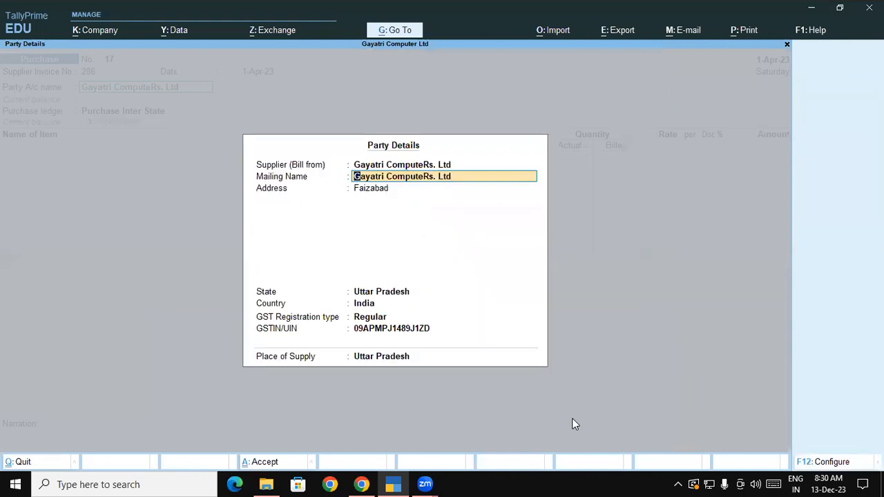
- Accept the party details for Gayatri ComputeRs. Ltd with Uttar Pradesh as the place of supply
key(Return)
key(Return)
key(Return)
key(Return)
key(Return)
key(Return)
key(Return)
- Set the voucher's purchase ledger to Purchase Local
key(Down)
key(Up)
key(Down)
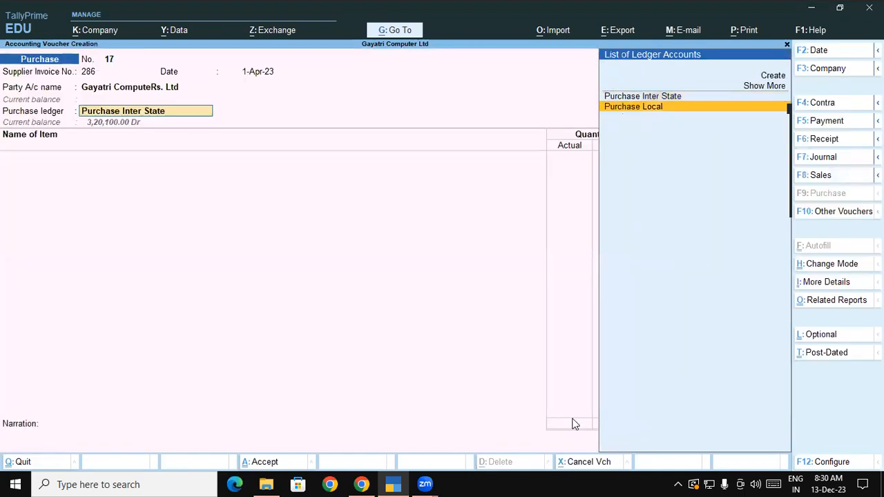
key(Return)
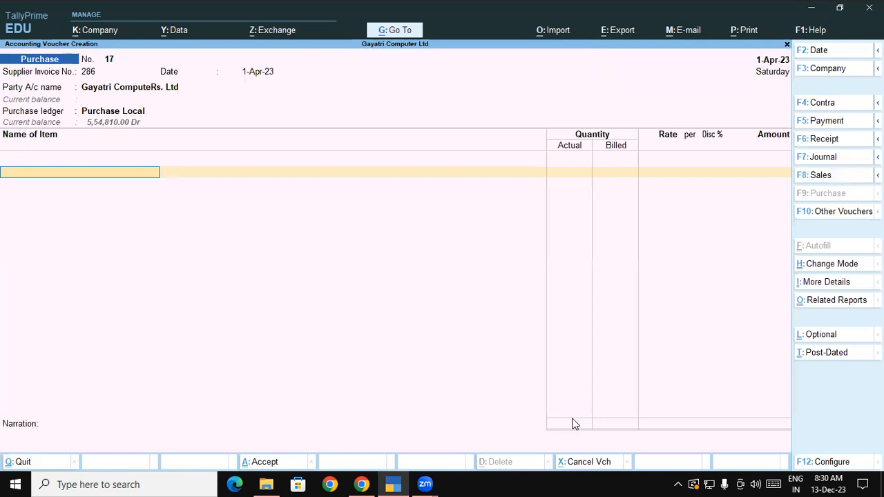
- Switch to the Chrome PDF and copy the item name JioFi M2S 150Mbps Wireless 4G Portable Modem from exercise 16
key(alt+Tab)
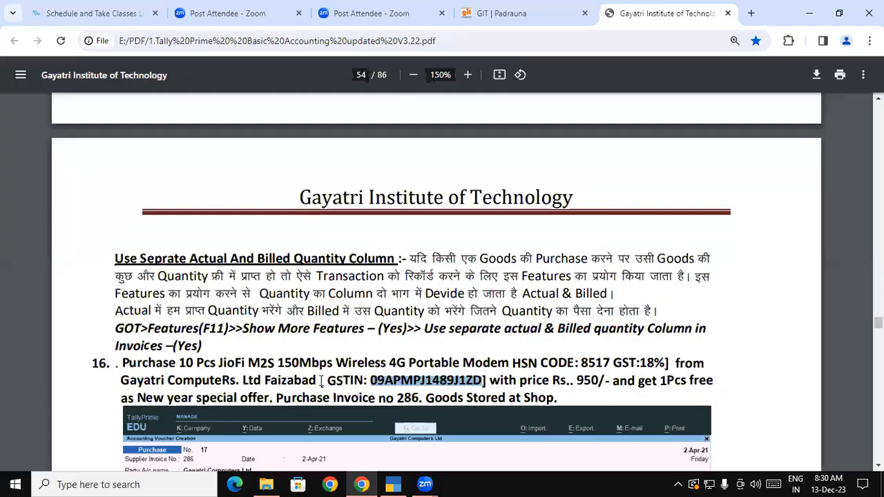
scroll(288, 364, down, 1)
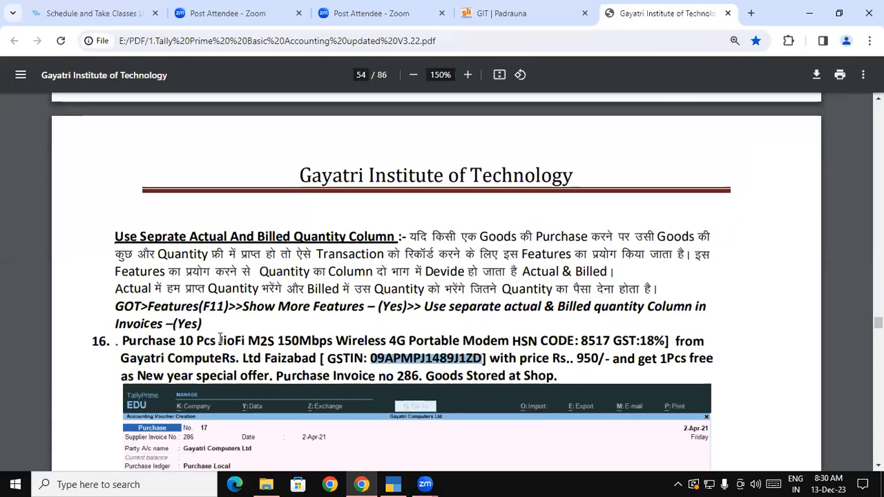
click(265, 338)
drag(218, 341, 506, 339)
key(ctrl+c)
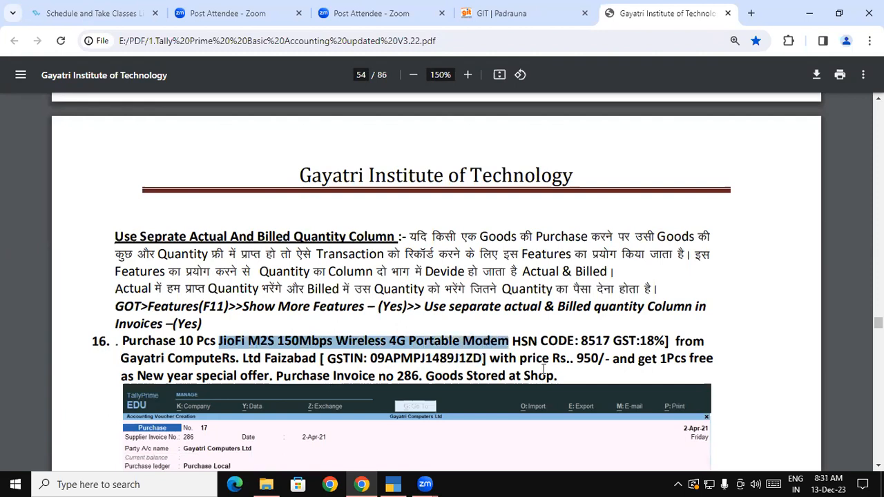
- Switch back to TallyPrime and start a new stock item from the voucher, named JioFi M2S 150Mbps Wireless 4G Portable Modem
key(alt+Tab)
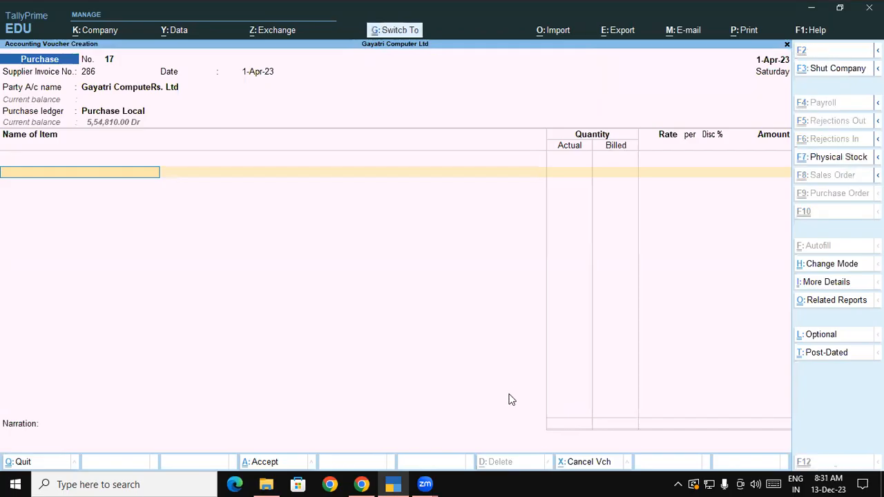
key(ctrl+v)
key(alt+c)
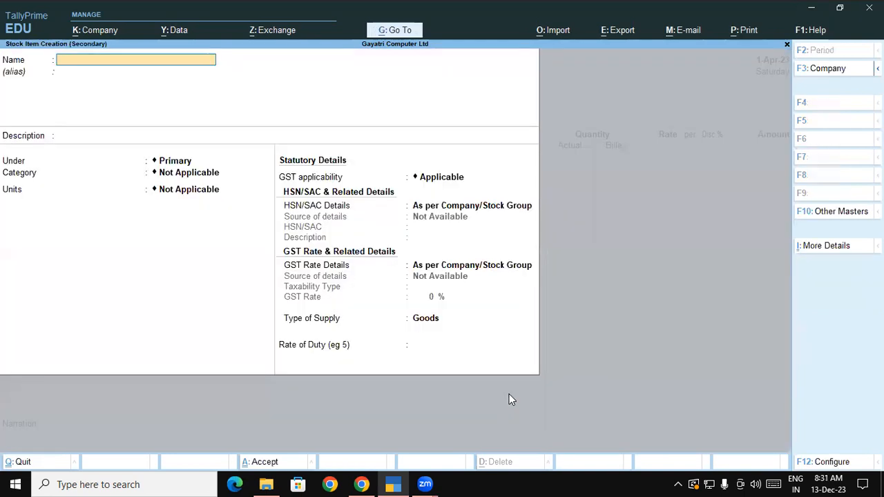
key(ctrl+v)
key(Return)
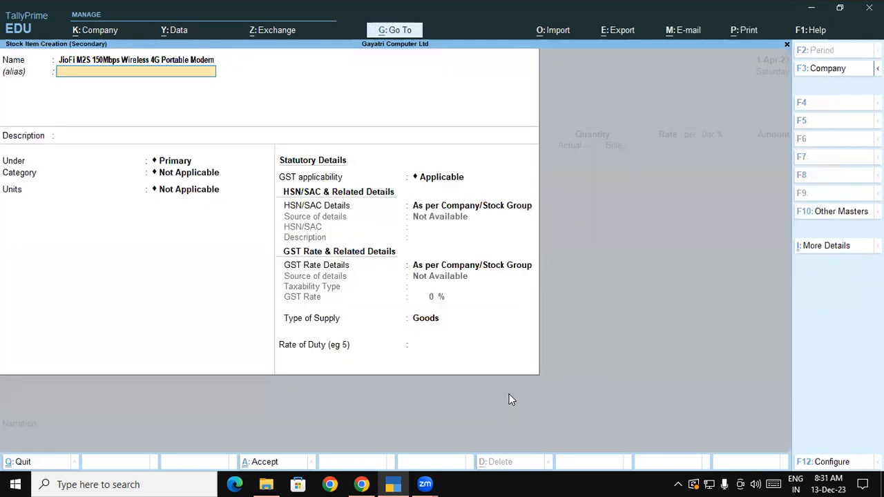
- Leave the stock item's alias blank and place the item under the Modem group
key(Return)
text(Mo)
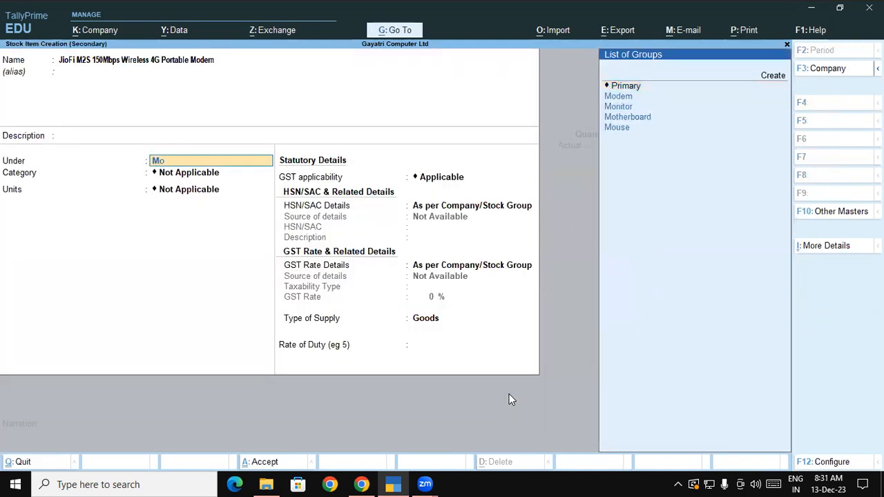
key(Return)
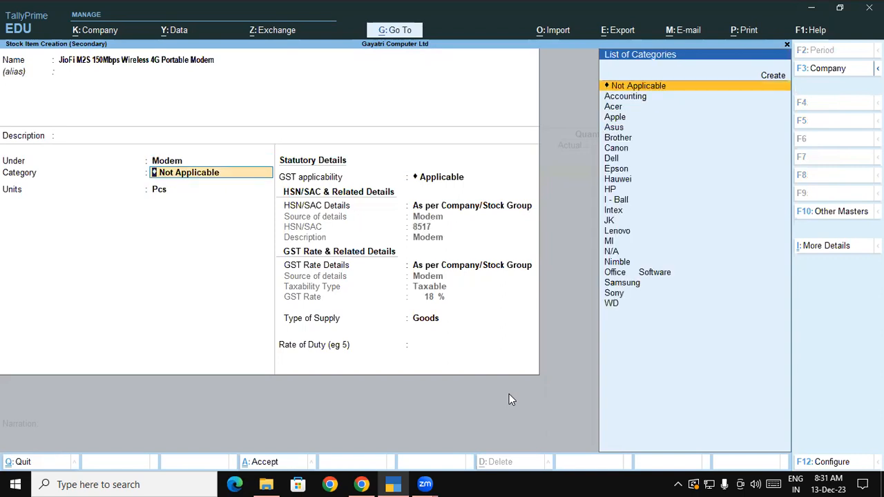
- Create a new stock category named Jio and assign it to the modem item
text(ji)
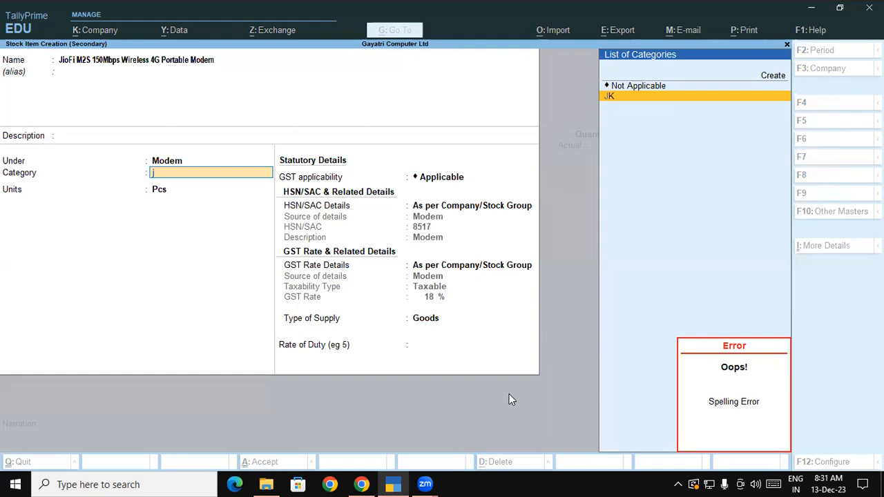
key(alt+c)
text(Jio)
key(Return)
key(Return)
key(Return)
key(Return)
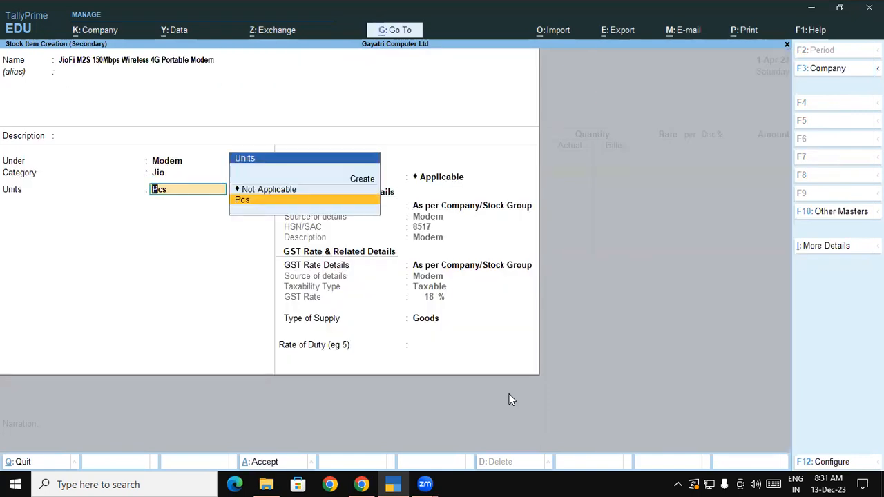
- Keep Pcs as the unit, save the stock item and use it as the voucher's item
key(Return)
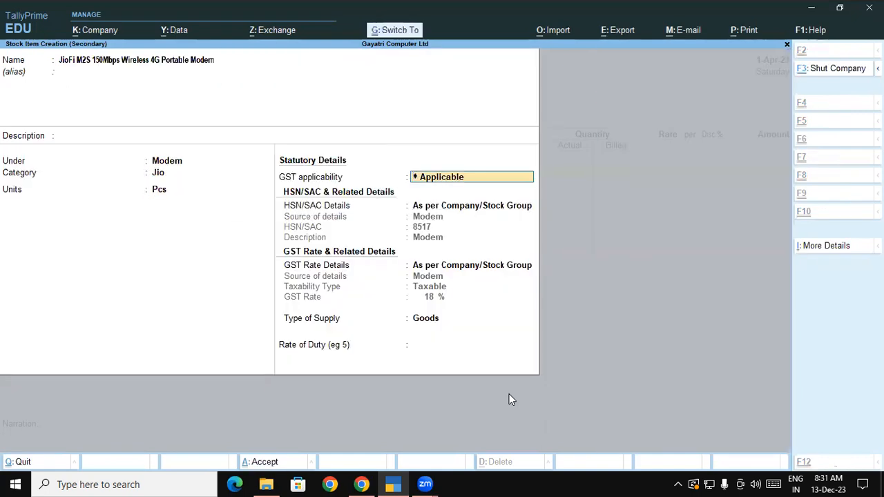
key(ctrl+a)
key(Return)
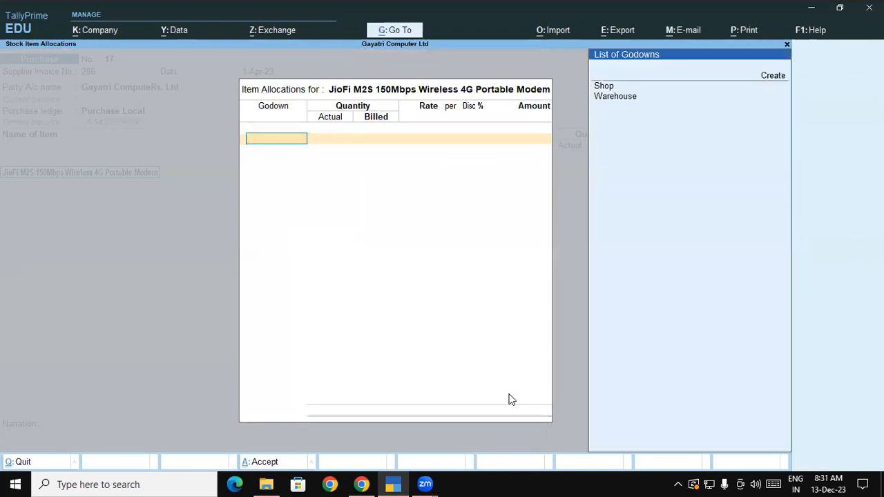
- Allocate the modem to the Shop godown with actual quantity 11, billed quantity 10 and rate 950 per Pcs
key(Down)
key(Return)
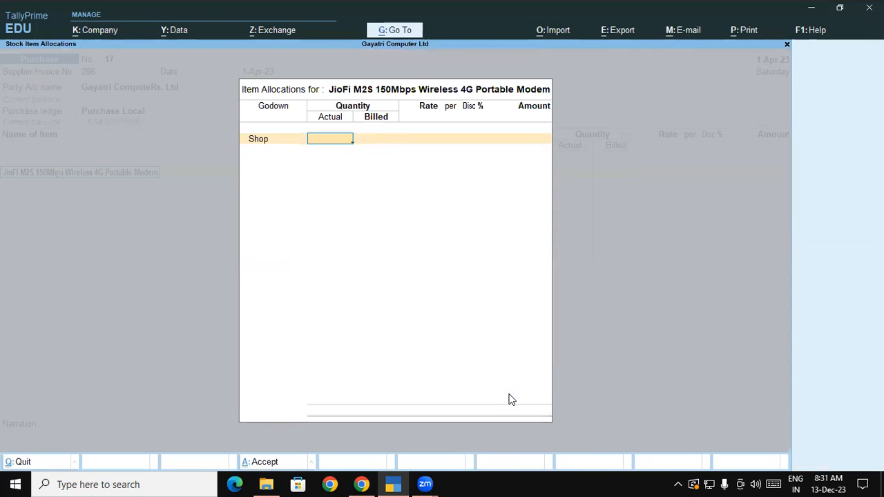
text(11)
key(Return)
text(10)
key(Return)
text(950)
key(Return)
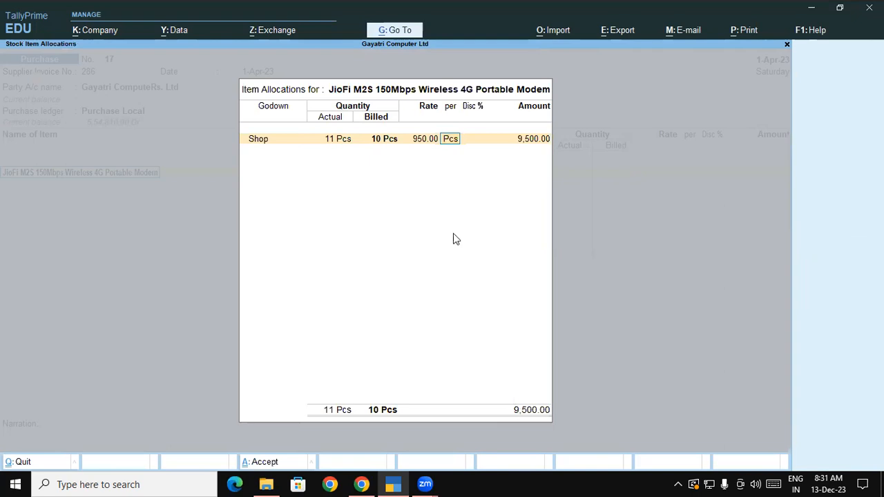
key(Return)
key(Return)
key(Return)
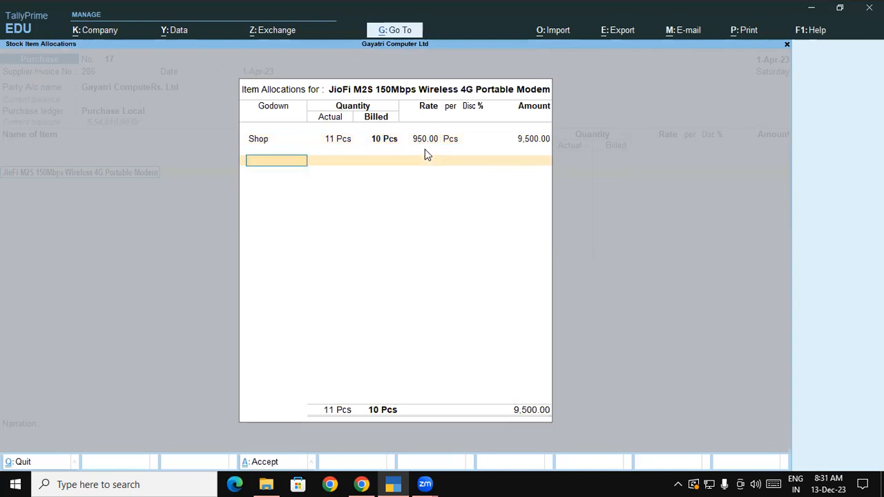
- Calculate 950*10 and 11*950 in the built-in calculator, then return to the voucher
key(ctrl+n)
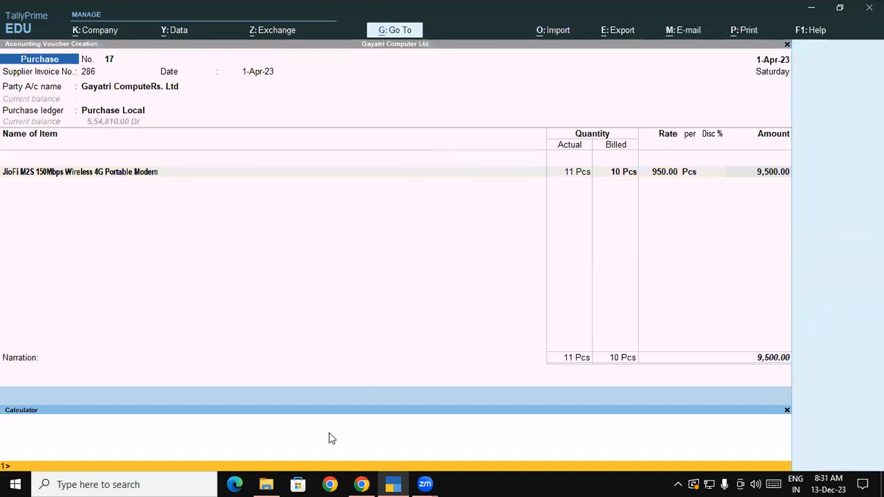
text(950*10)
key(Return)
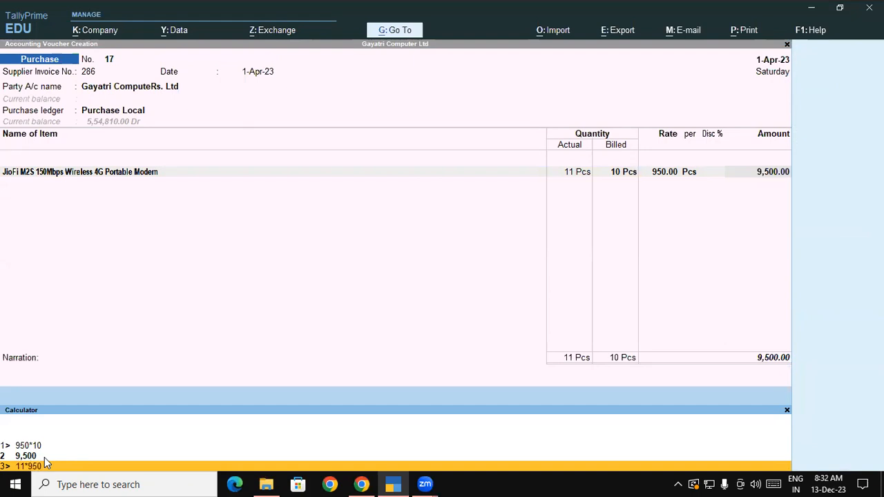
key(Return)
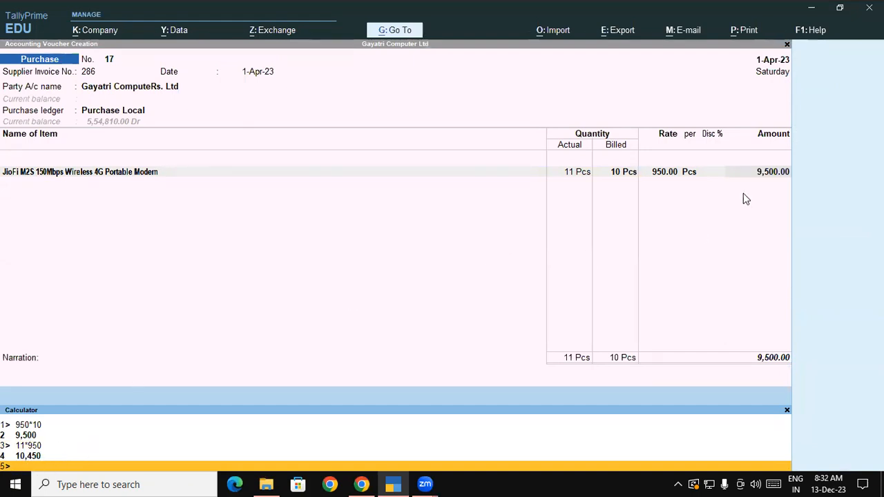
click(758, 173)
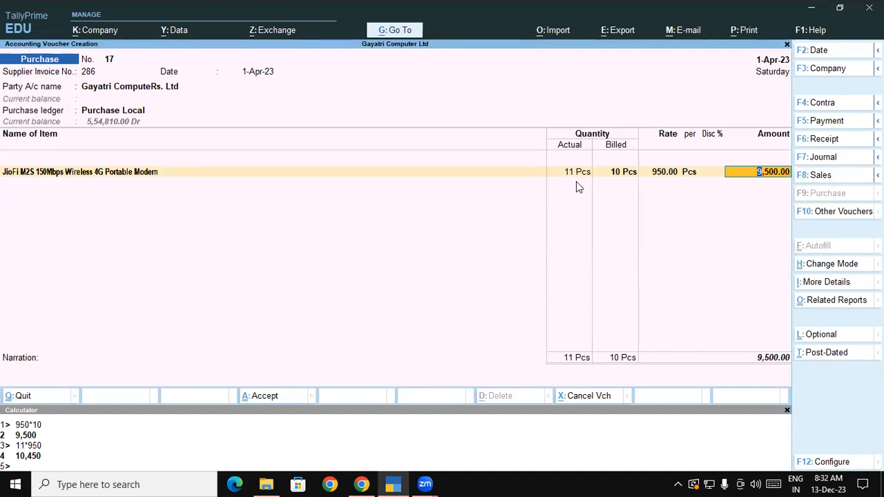
click(607, 70)
mouse_move(622, 250)
mouse_down()
mouse_move(649, 188)
mouse_move(684, 183)
mouse_move(698, 155)
mouse_move(648, 157)
mouse_move(653, 182)
mouse_up()
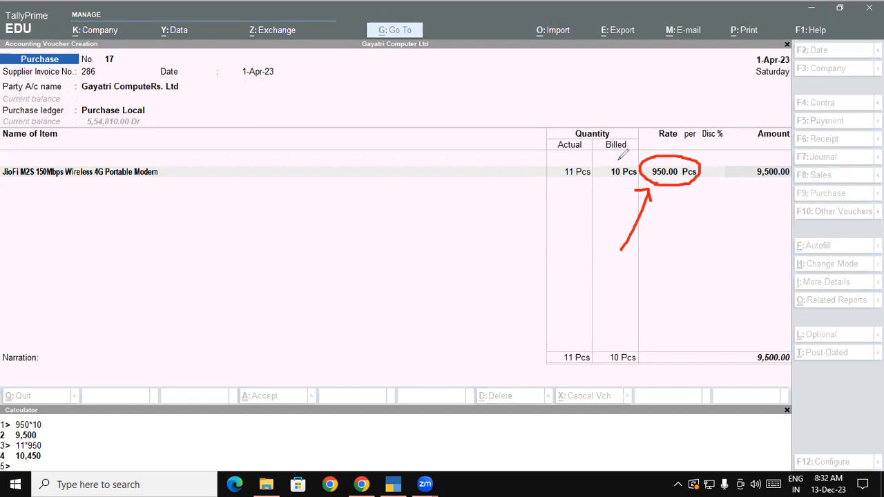
mouse_move(586, 180)
mouse_down()
mouse_move(589, 173)
mouse_move(559, 160)
mouse_move(588, 177)
mouse_up()
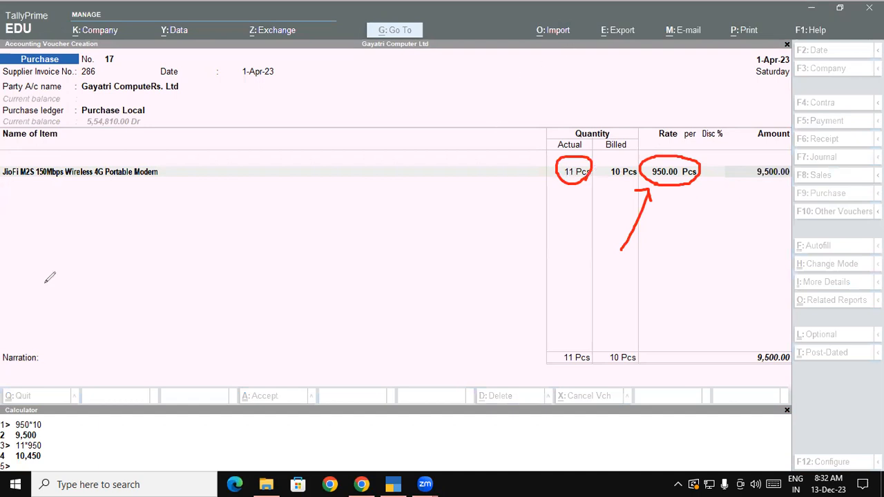
key(Escape)
- Calculate the effective price per piece as 9500/11 in the built-in calculator and return to the voucher
click(75, 466)
text(9500)
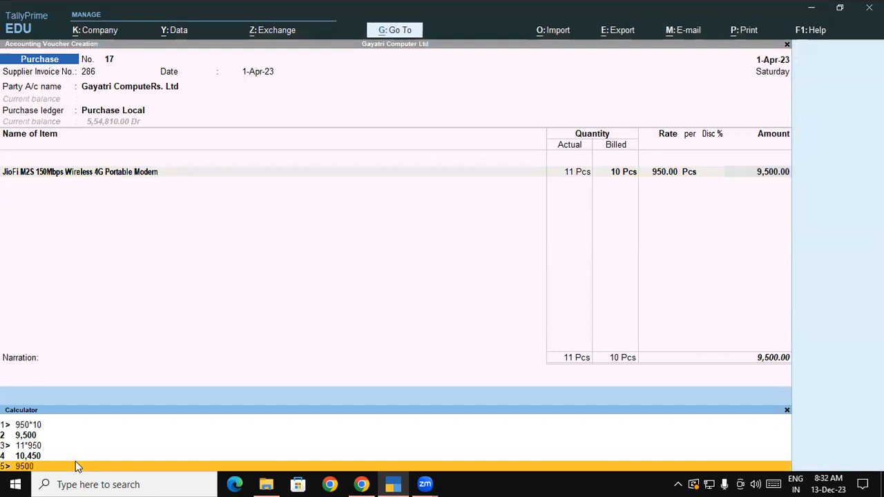
text(/11)
key(Return)
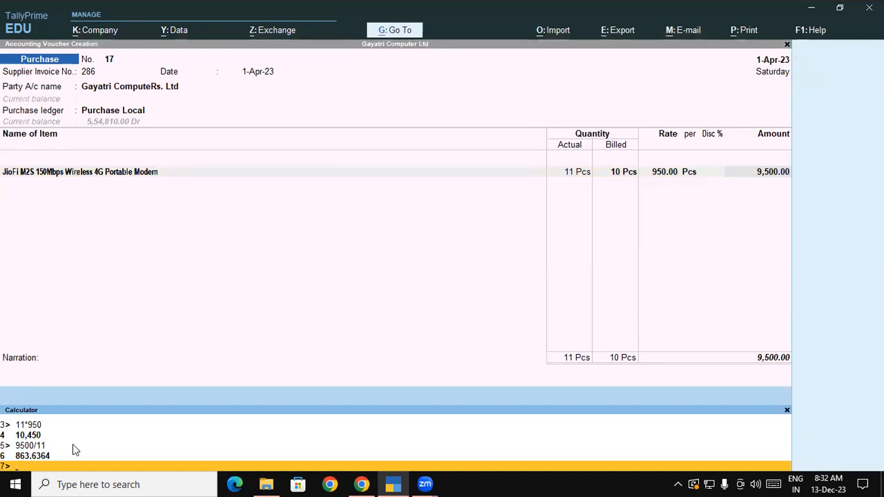
click(182, 251)
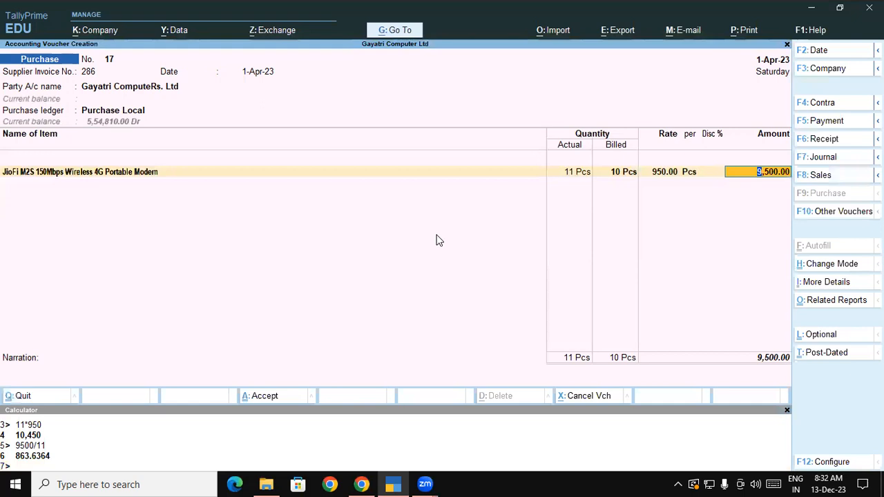
- Accept the item amount, add the Central Tax and State Tax ledgers to the purchase voucher, and close the calculator
key(Return)
key(Return)
text(ce)
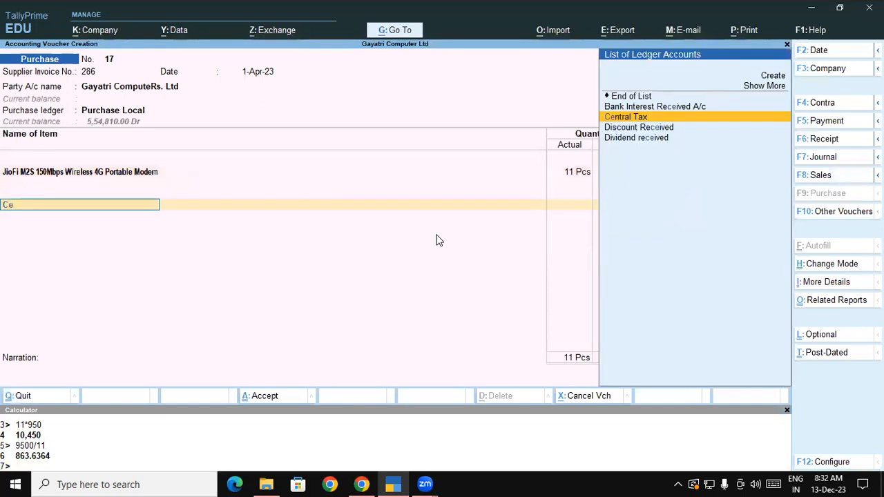
key(Return)
key(Return)
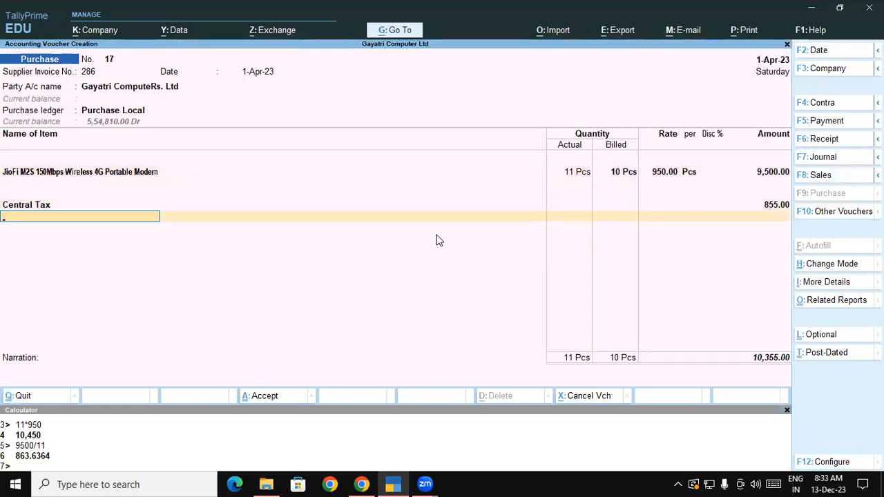
text(st)
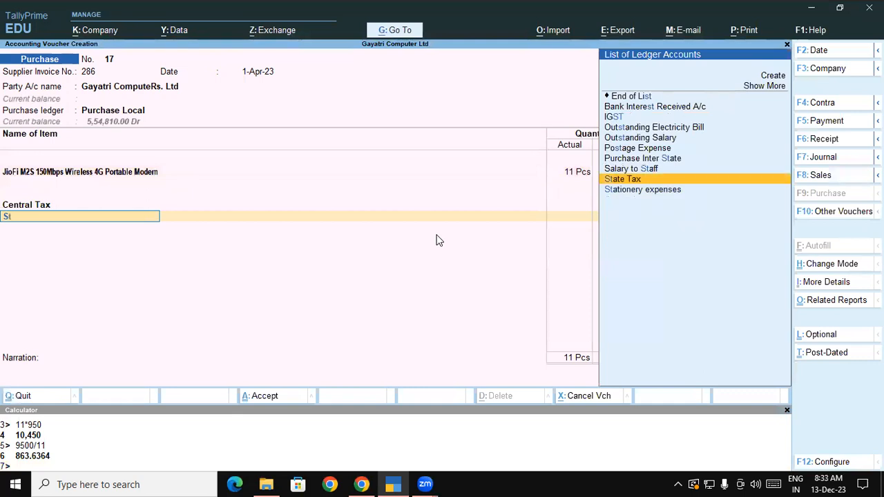
key(Down)
key(Return)
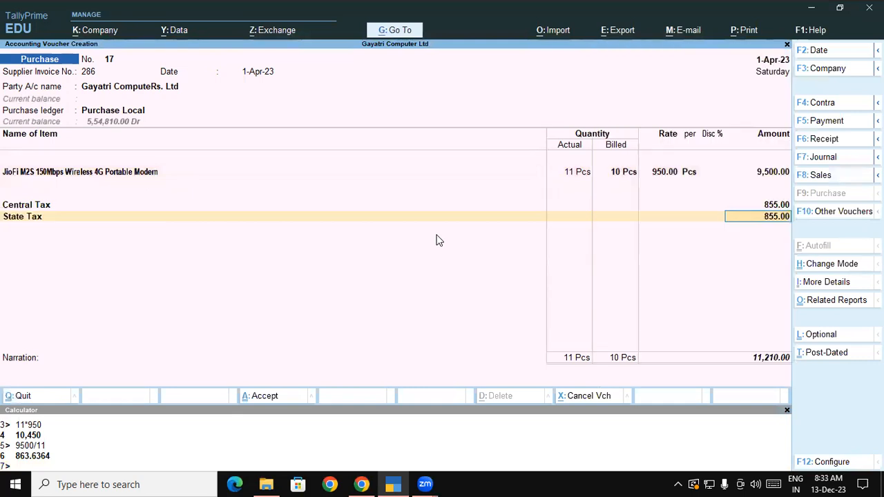
click(785, 411)
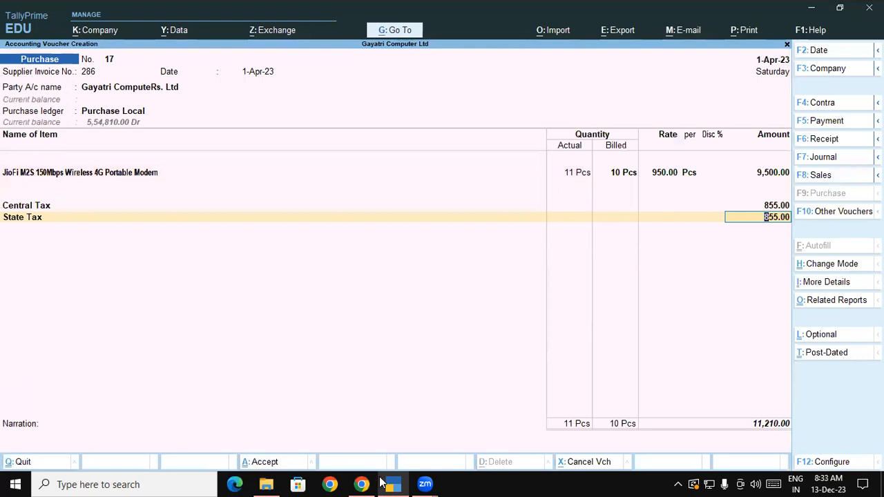
- Switch to the Chrome PDF and check the total invoice value given for exercise 16
click(361, 484)
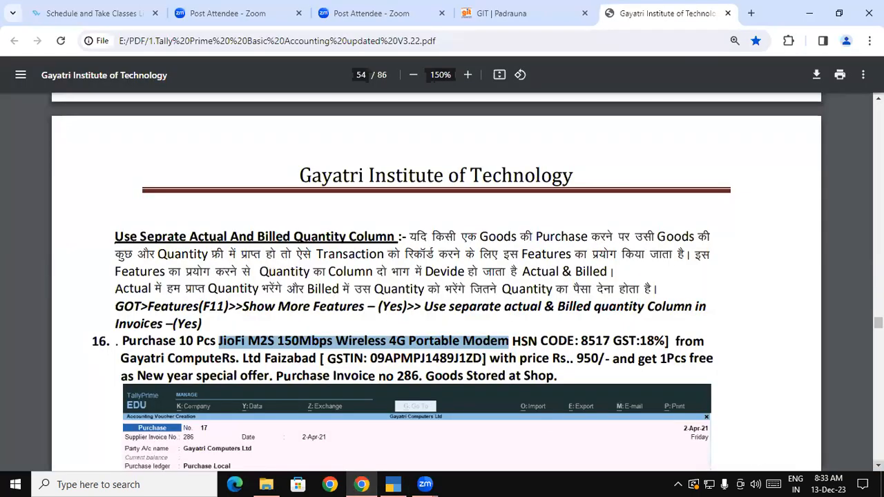
scroll(482, 427, down, 4)
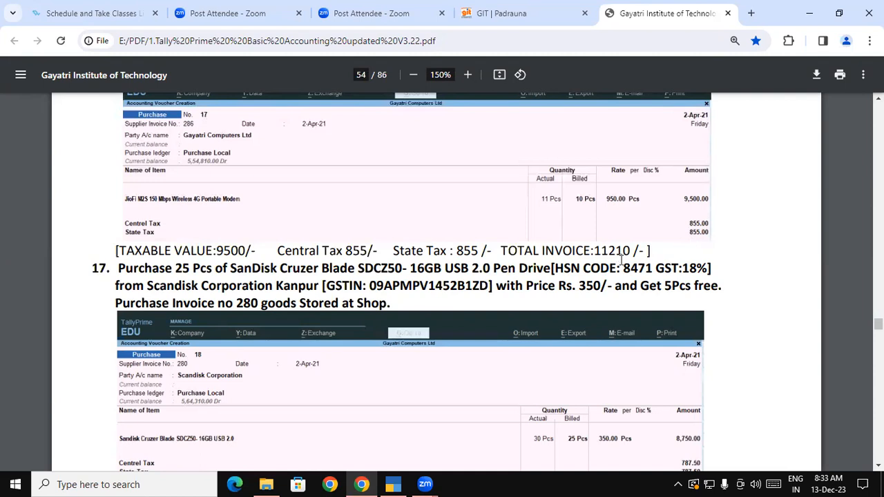
drag(596, 250, 631, 250)
- Switch back to TallyPrime, save the purchase voucher and return to the Gateway of Tally
click(391, 484)
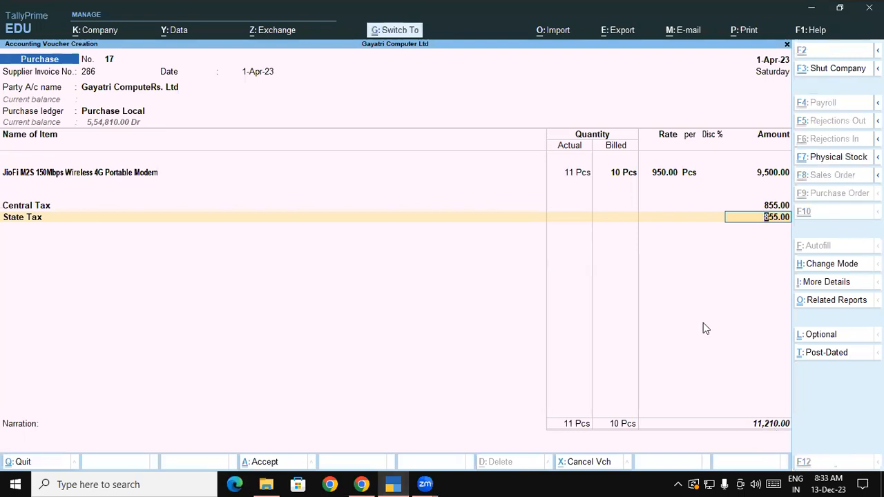
key(ctrl+a)
key(Escape)
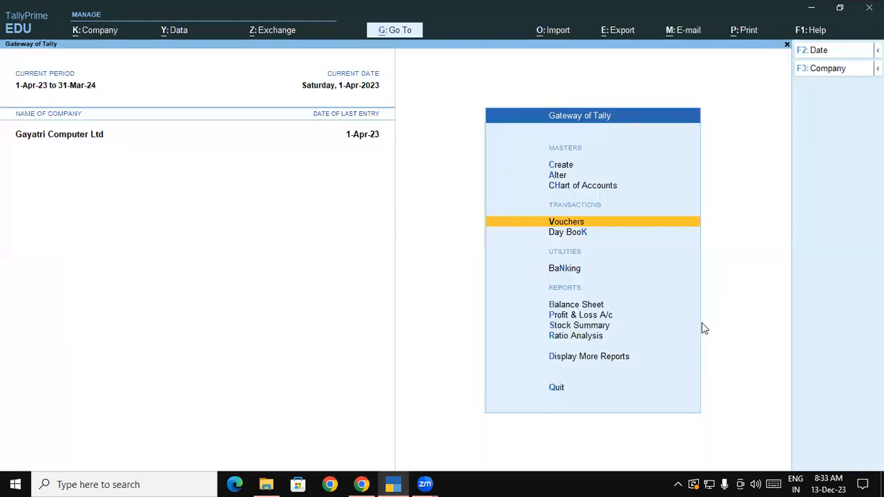
- Open the Stock Summary, drill into the Modem group's JioFi M2S item to check its monthly figures, and return to the group summary
click(582, 326)
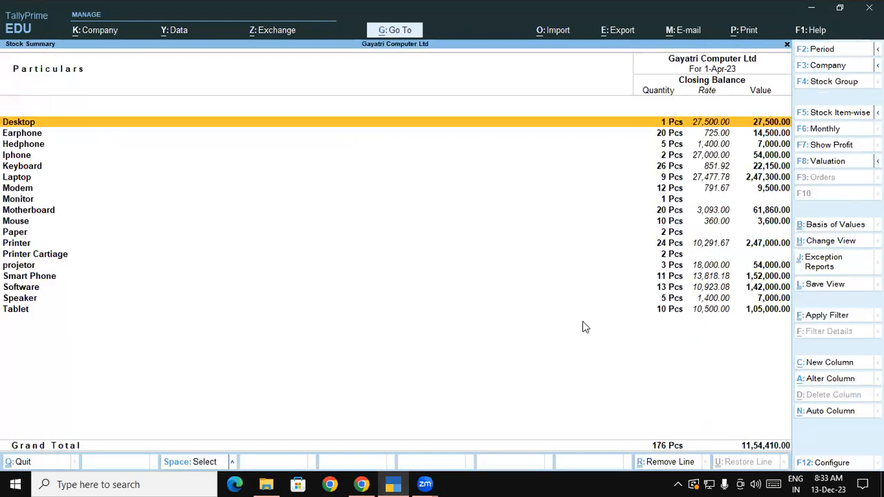
key(Down)
key(Down)
key(Down)
key(Down)
key(Down)
key(Down)
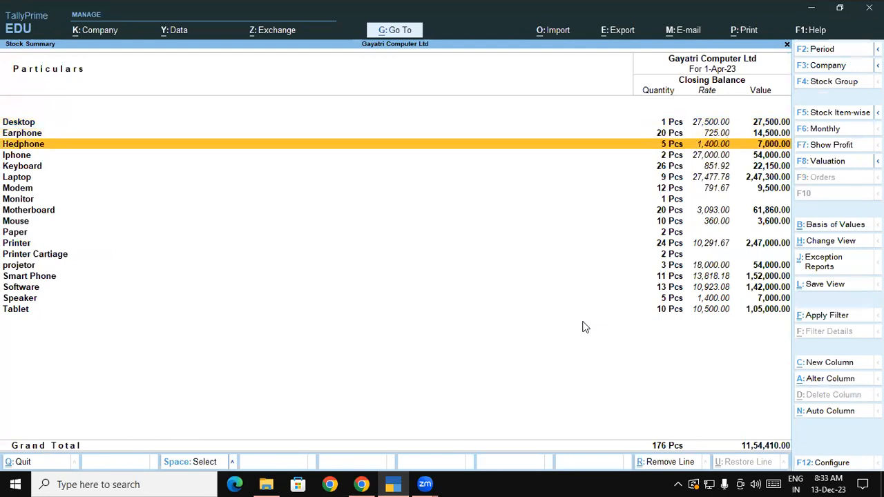
key(Return)
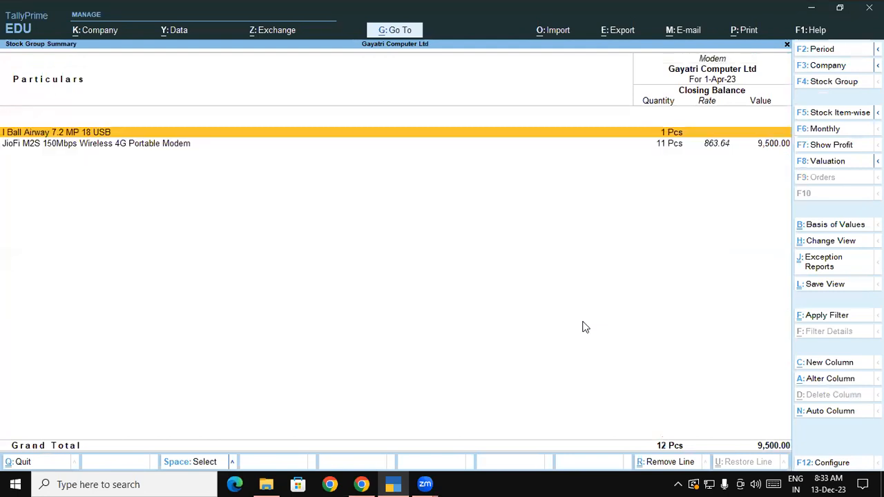
key(Down)
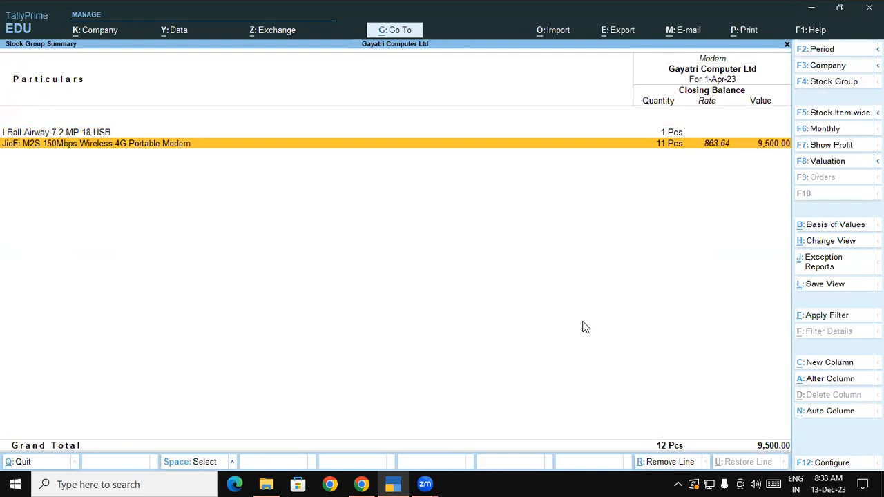
key(Return)
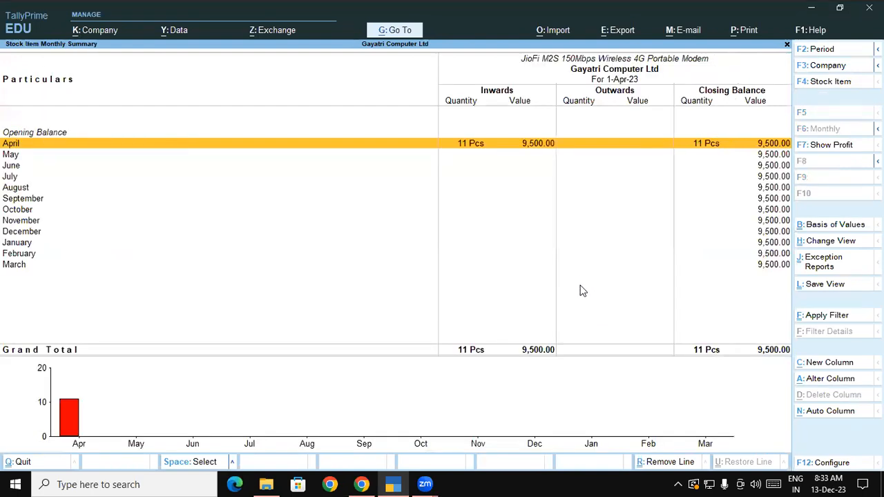
key(Escape)
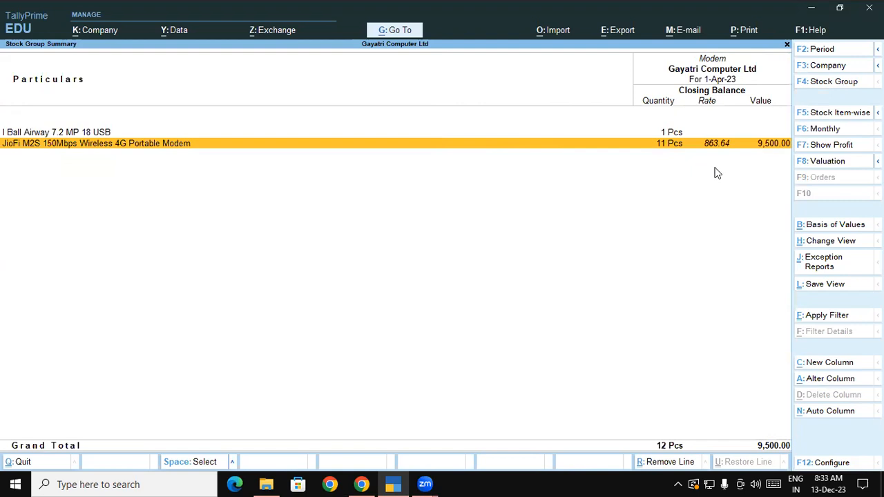
click(634, 54)
drag(496, 187, 518, 220)
drag(524, 198, 533, 205)
mouse_move(507, 162)
mouse_down()
mouse_move(556, 188)
mouse_move(531, 167)
mouse_up()
drag(593, 249, 604, 250)
drag(615, 257, 620, 275)
drag(602, 244, 651, 269)
drag(620, 232, 607, 236)
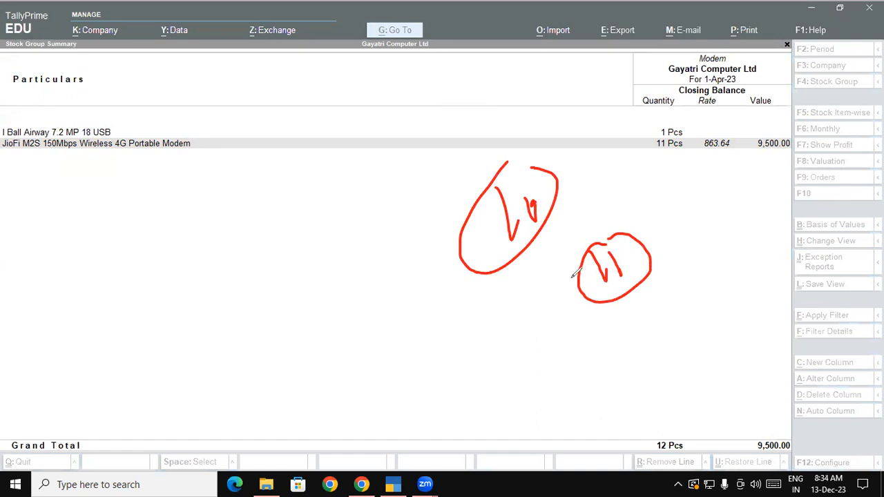
click(61, 343)
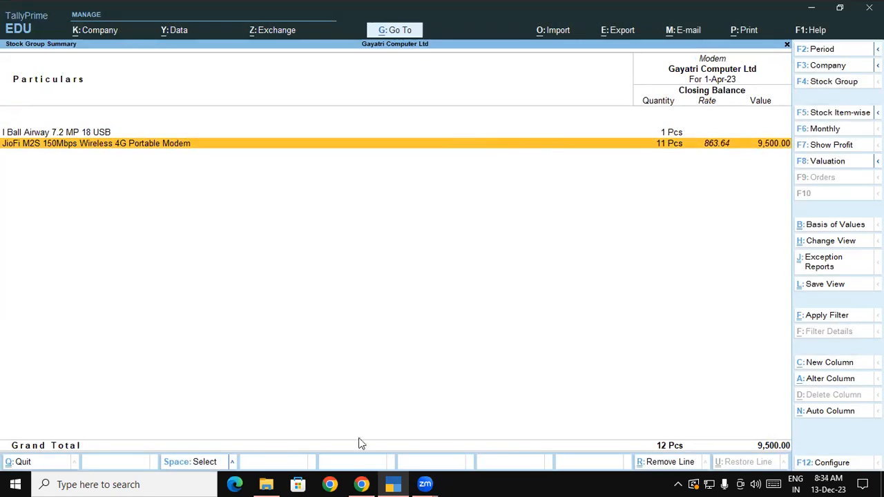
- Switch to the Chrome PDF and read the item, HSN code and GST rate given in exercise 17
click(361, 484)
scroll(242, 359, down, 1)
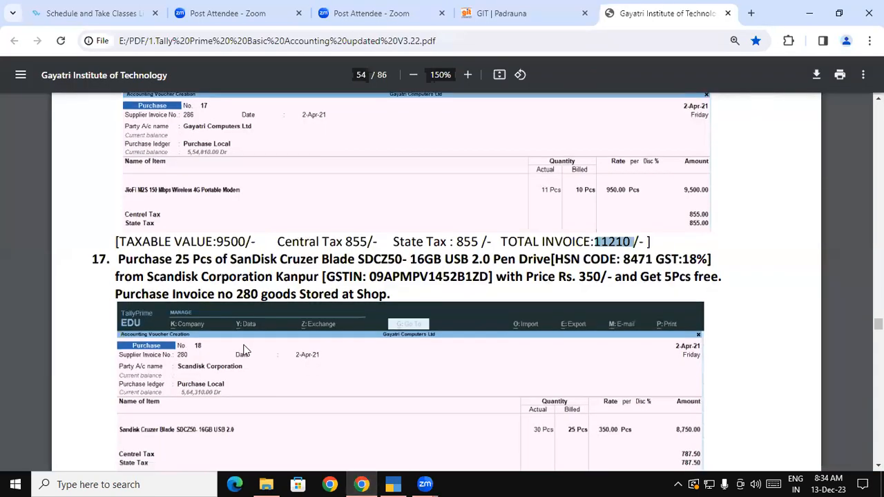
drag(122, 245, 443, 247)
click(181, 245)
drag(446, 247, 469, 247)
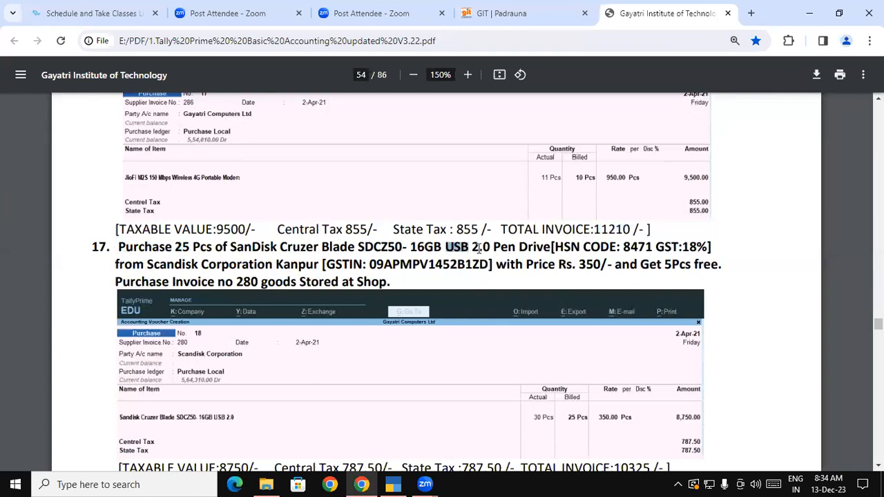
drag(544, 247, 252, 247)
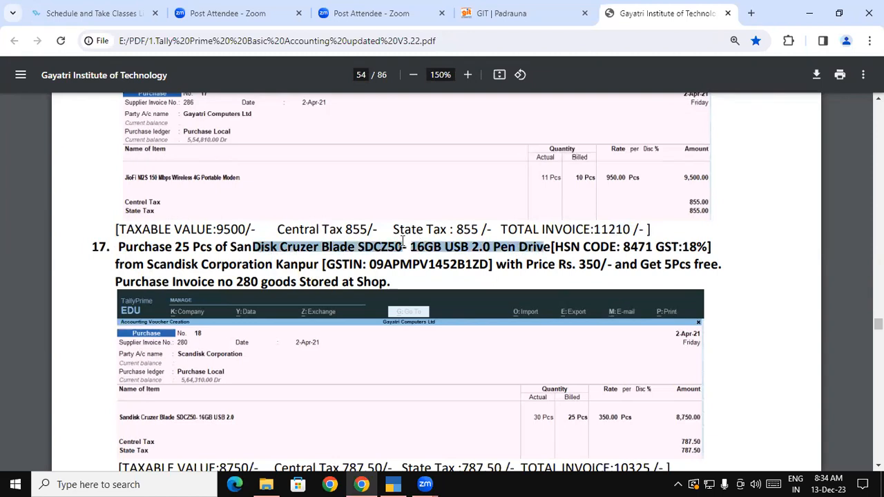
click(530, 247)
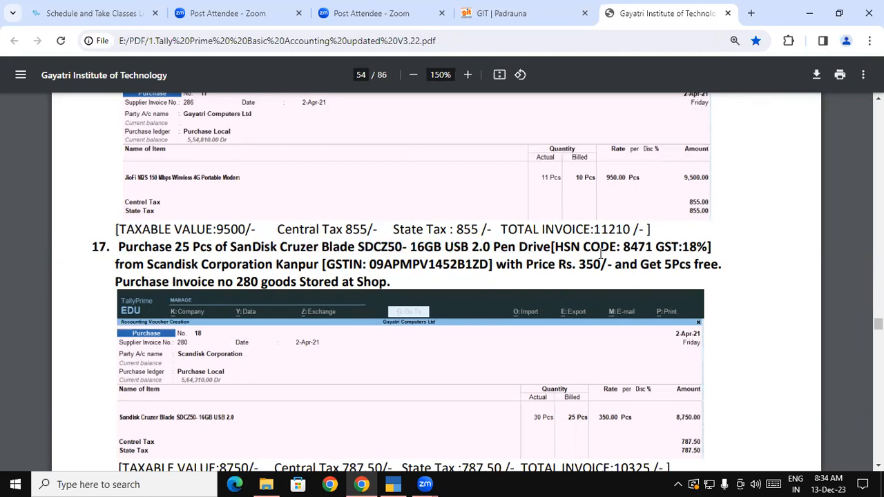
drag(590, 247, 694, 243)
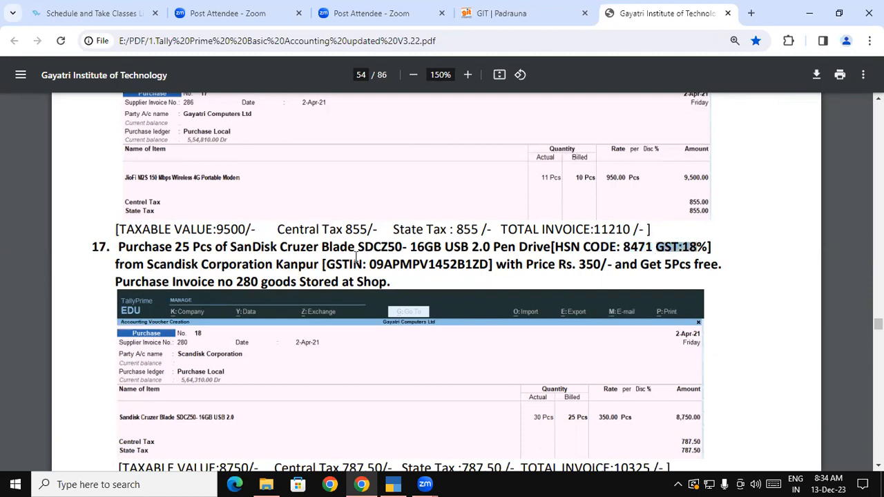
- Examine exercise 17's supplier, price, free quantity, purchase invoice number and storage location
drag(148, 266, 719, 265)
drag(143, 283, 295, 284)
click(267, 283)
drag(349, 284, 389, 283)
click(386, 283)
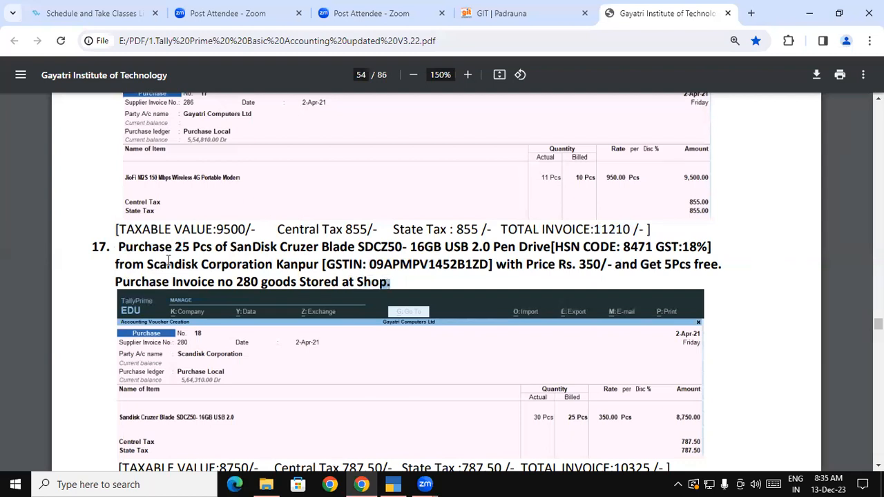
drag(159, 264, 279, 246)
drag(663, 265, 691, 265)
double_click(549, 265)
drag(579, 266, 593, 265)
drag(235, 282, 275, 282)
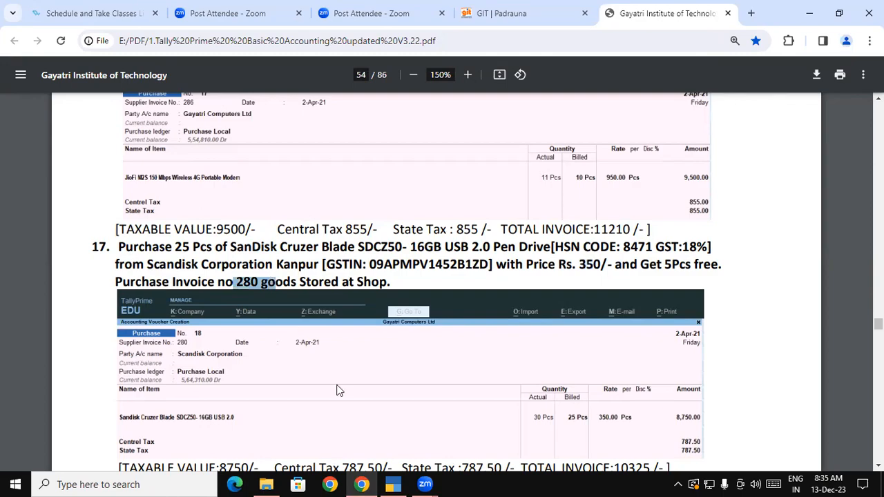
- Switch back to TallyPrime, open a new purchase voucher from the Gateway, and enter supplier invoice number 280 dated 1-Apr-23
click(392, 483)
key(Escape)
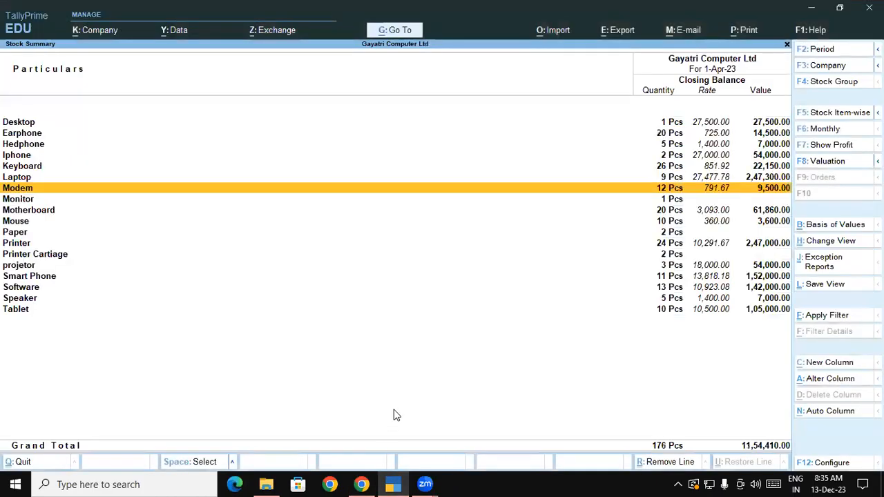
key(Escape)
key(Up)
key(Up)
key(Up)
key(Up)
key(Up)
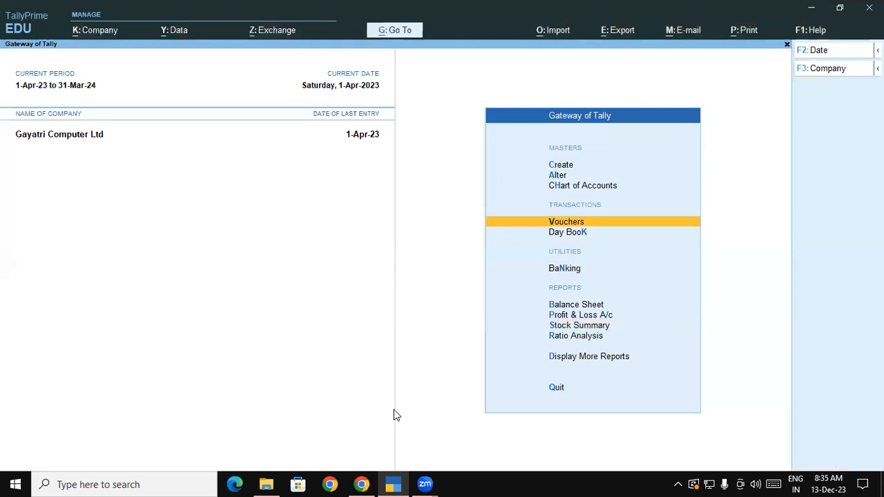
key(Return)
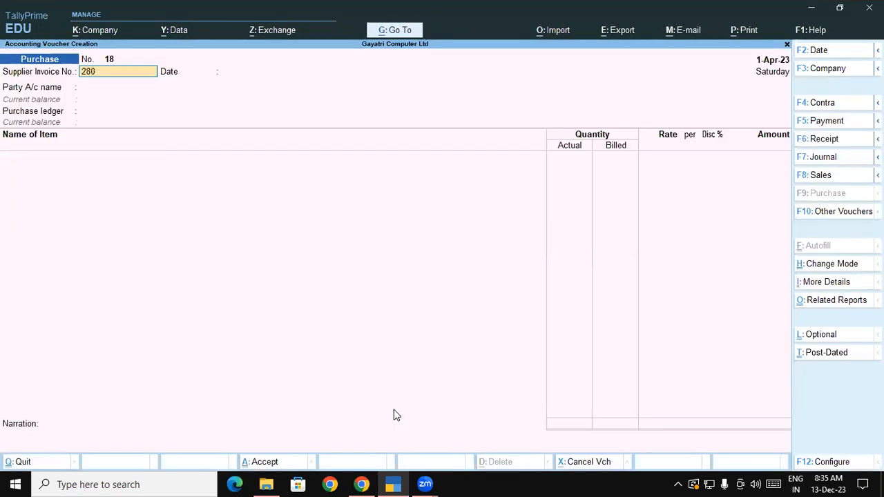
key(Return)
key(Return)
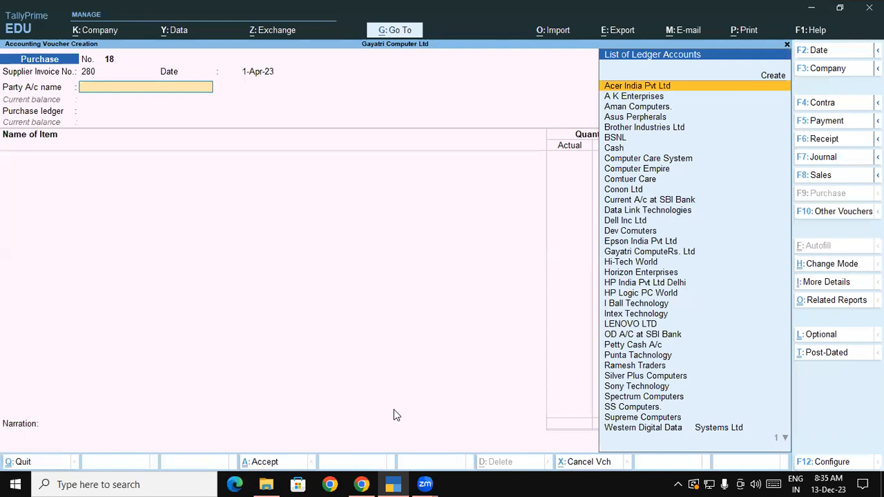
- Copy the supplier name from exercise 17 in the PDF and create a party ledger named Scandisk Corporation from the voucher
text(Sc)
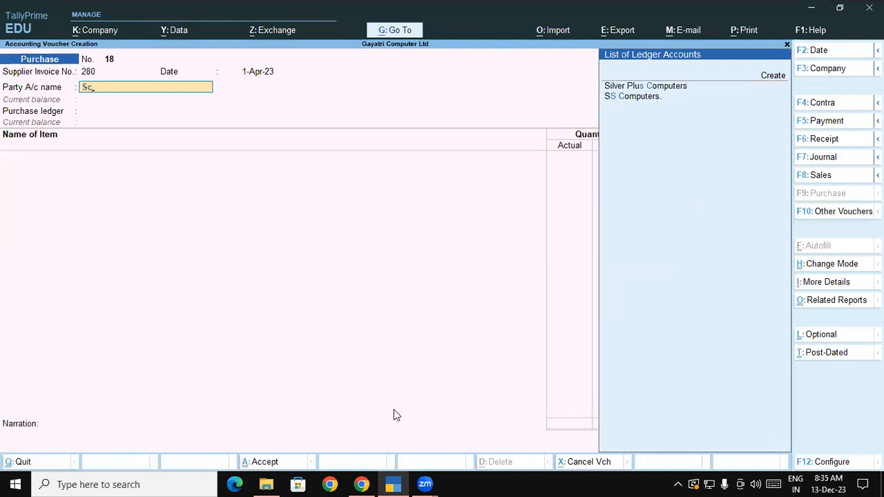
key(alt)
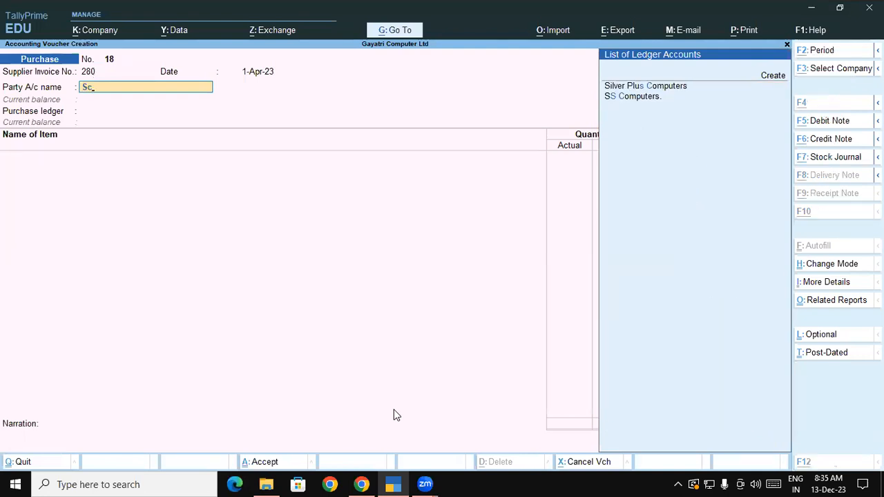
key(alt+Tab)
drag(147, 265, 272, 266)
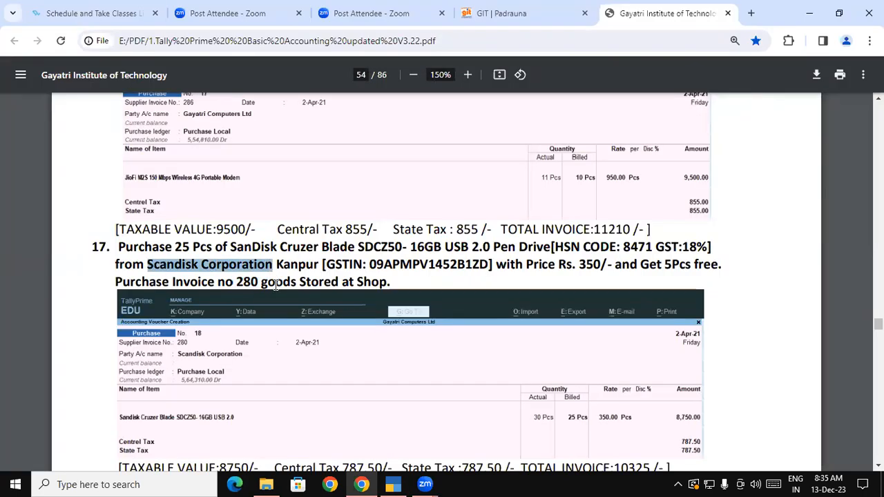
key(alt+Tab)
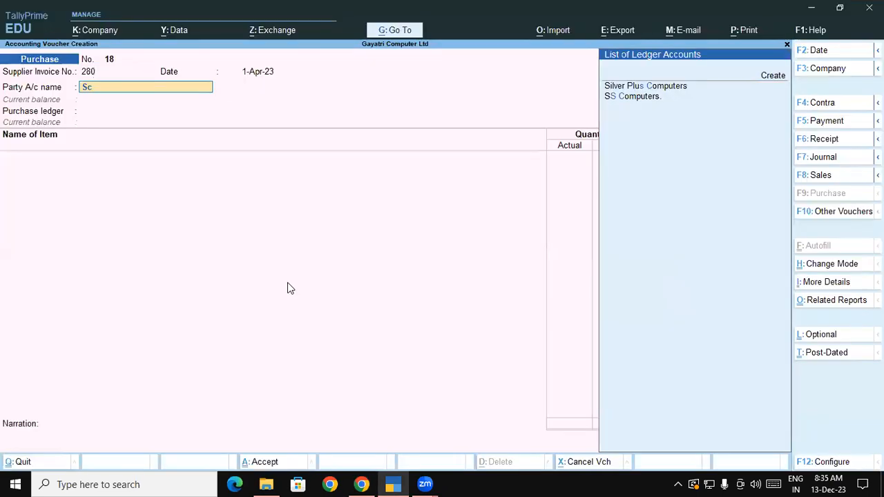
key(alt+c)
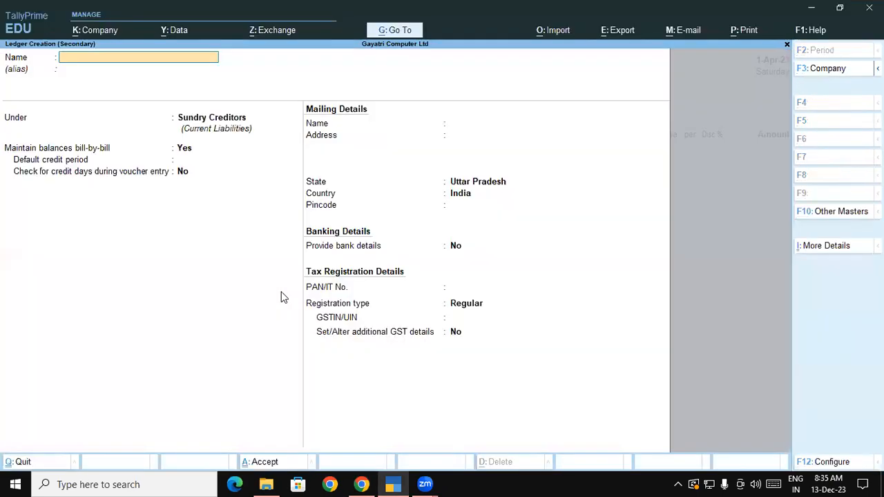
key(ctrl+alt+v)
key(Return)
key(Return)
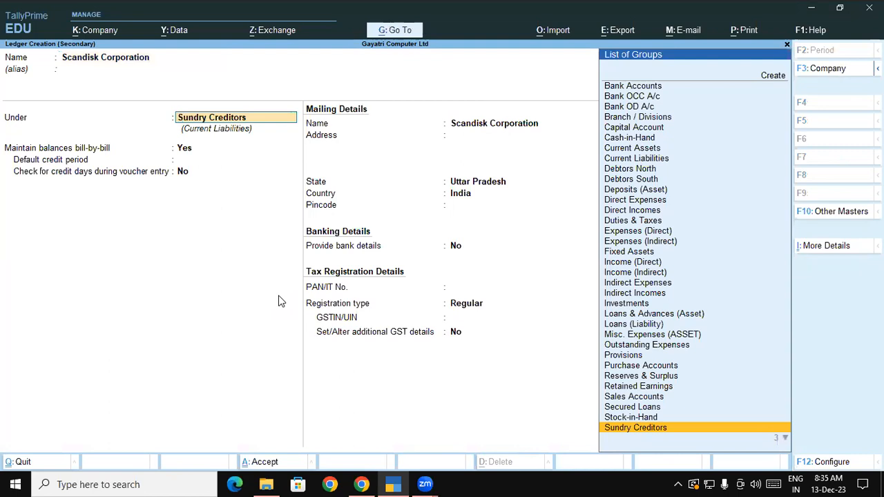
- Keep the ledger under Sundry Creditors with bill-by-bill balances, enter Kanpur as the address, and keep Uttar Pradesh and Regular registration
key(Return)
key(Return)
key(Return)
key(Return)
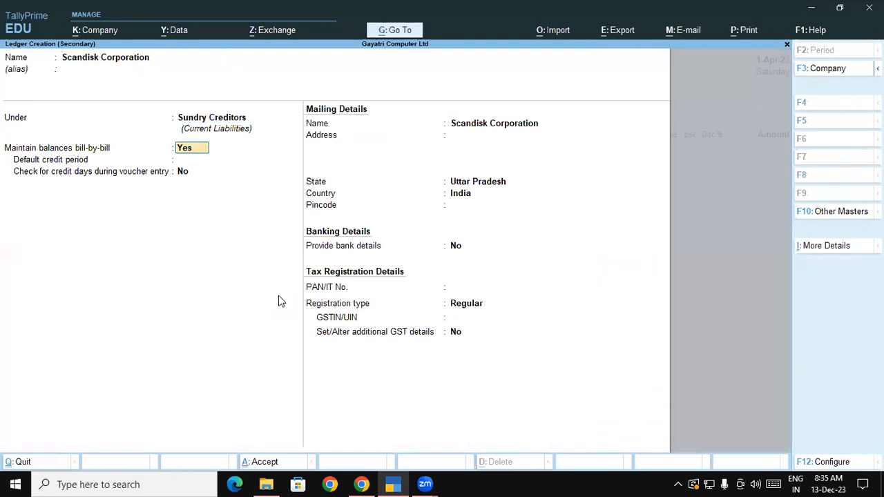
key(Return)
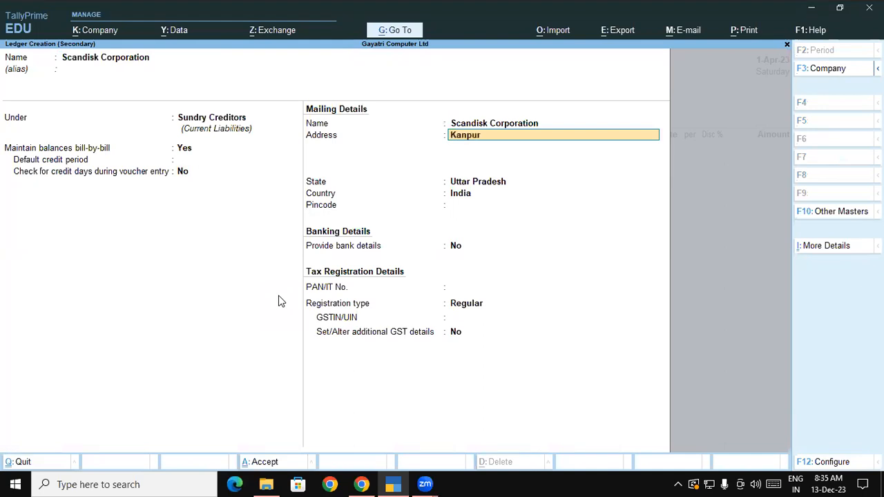
key(Return)
key(Return)
key(Return)
key(Return)
key(Return)
key(Return)
key(Return)
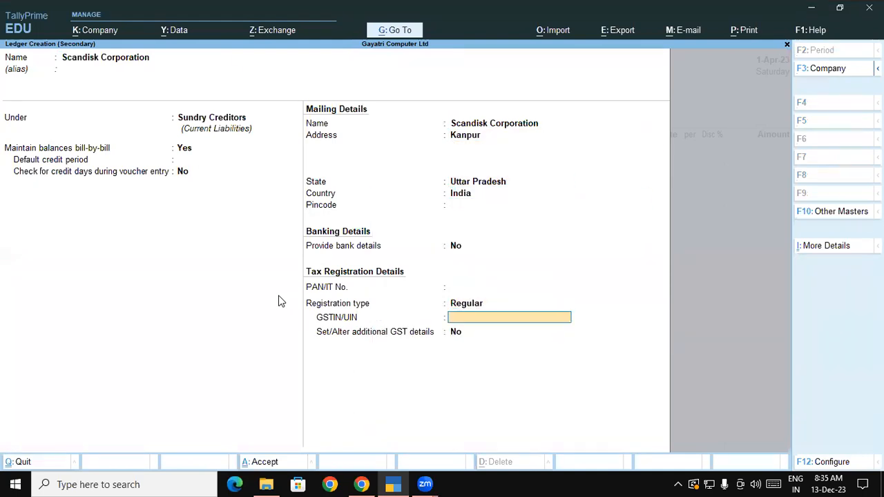
- Copy the supplier's GSTIN from the PDF into the ledger's GSTIN/UIN and save the ledger
key(alt+Tab)
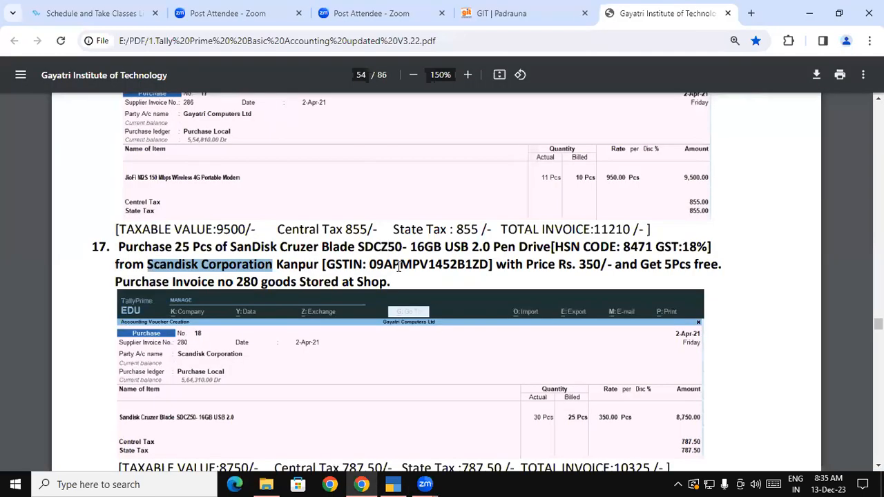
double_click(398, 266)
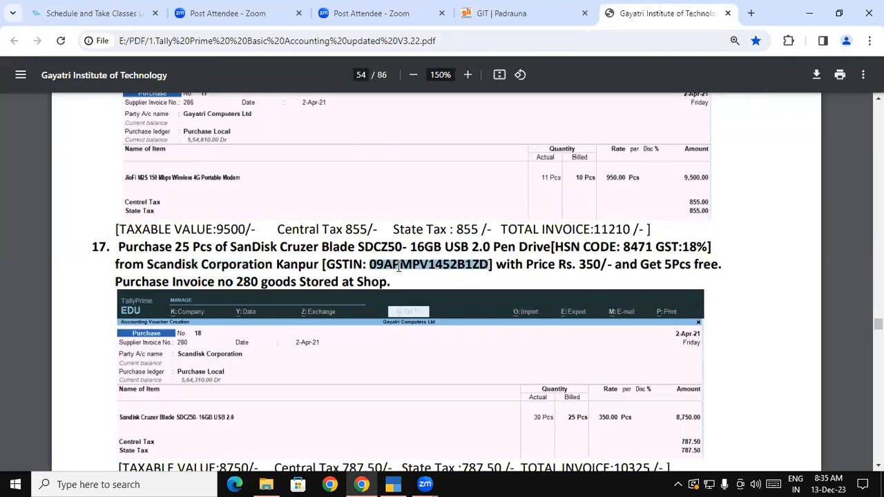
key(alt+Tab)
key(ctrl+alt+v)
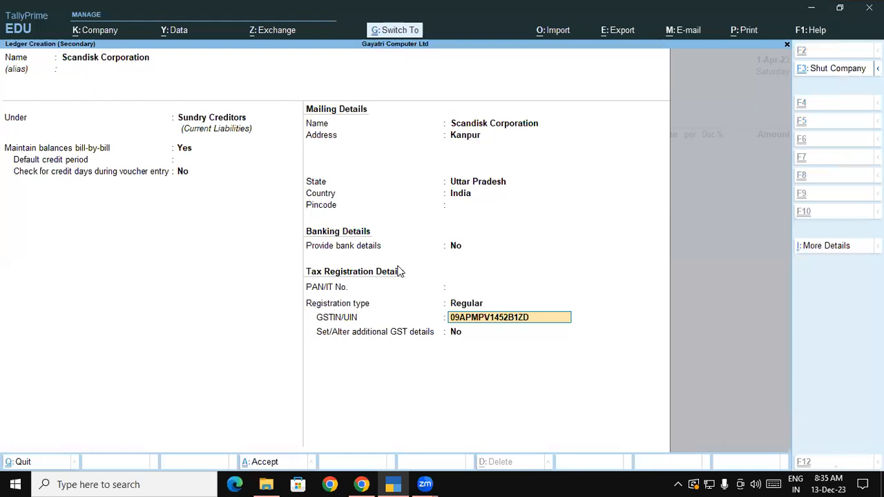
key(Return)
key(Return)
key(Return)
- Save the Scandisk Corporation ledger with no additional GST details and leave the voucher's receipt details blank
key(Return)
key(Return)
key(Return)
key(Return)
key(Return)
key(Return)
key(Return)
key(Return)
key(Return)
key(Return)
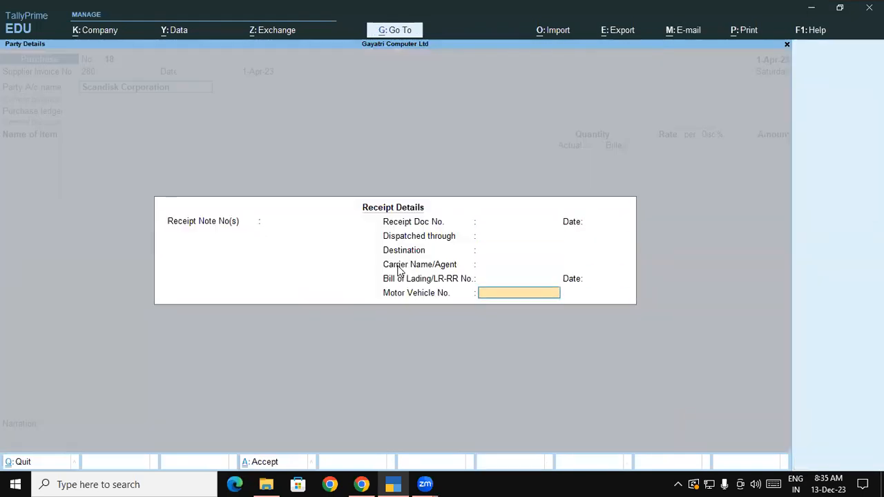
- Accept the supplier's party details unchanged and choose Purchase Local as the purchase ledger
key(Return)
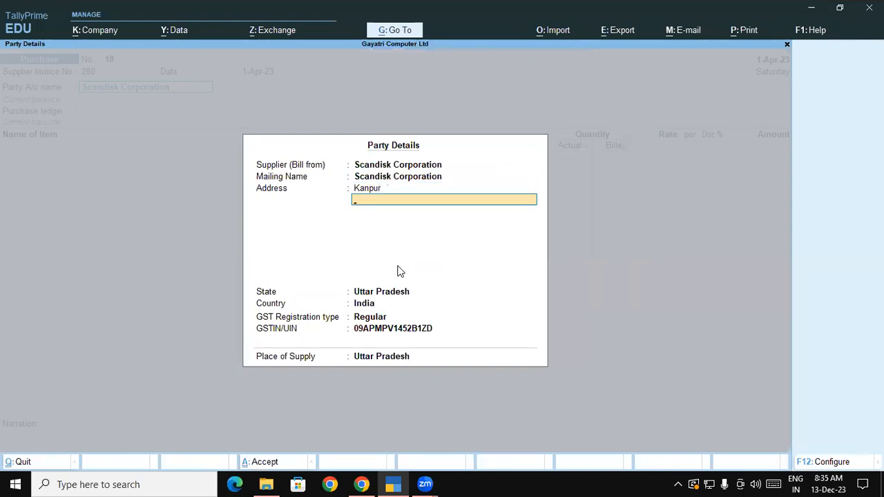
key(Return)
key(Return)
key(Return)
key(Return)
key(Return)
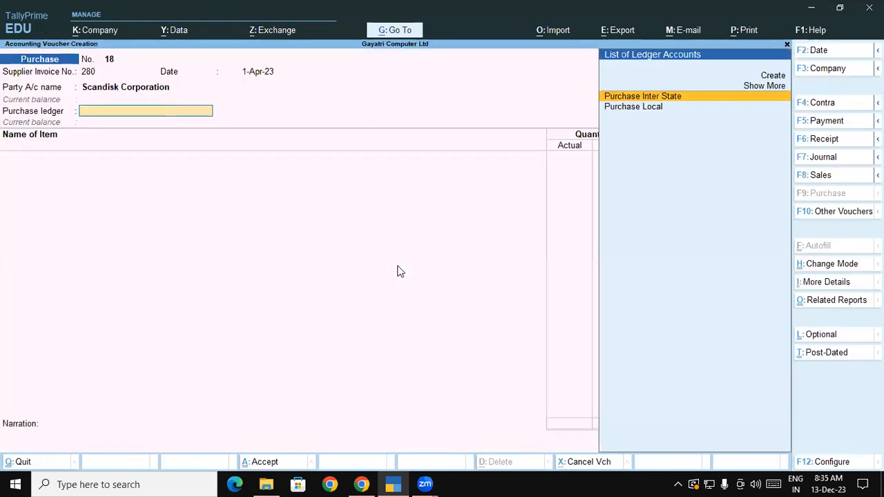
key(Down)
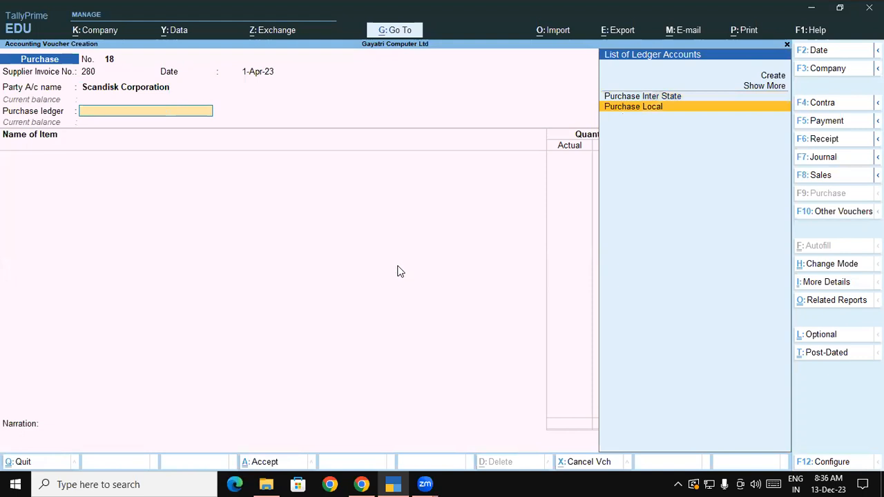
key(Return)
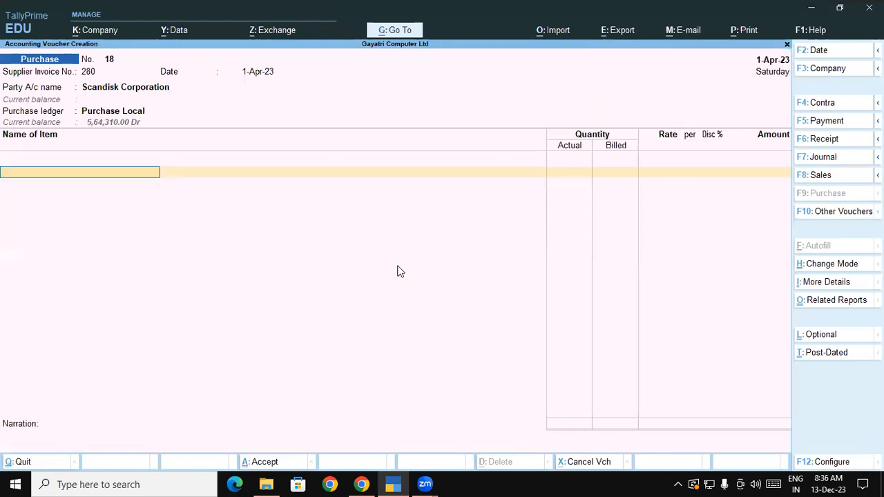
- Copy the item name from exercise 17 in the PDF and create a stock item named SanDisk Cruzer Blade SDCZ50- 16GB USB 2.0 Pen Drive
key(ctrl)
key(alt+Tab)
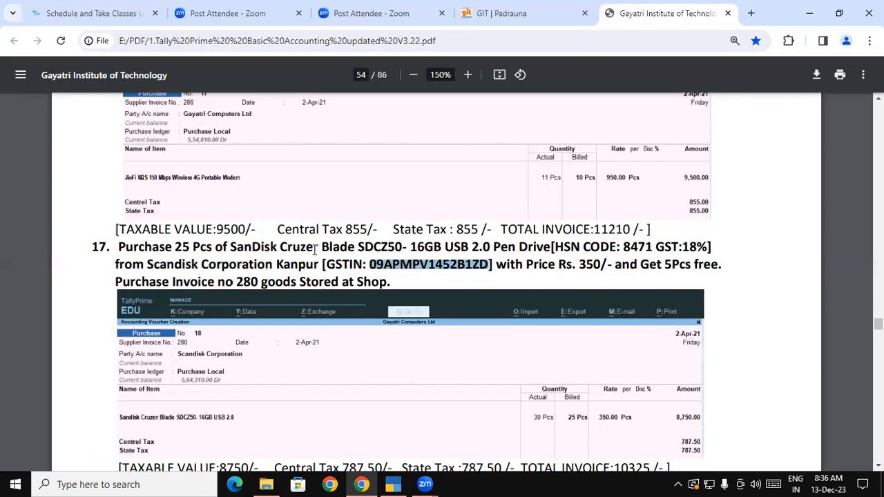
key(alt+Tab)
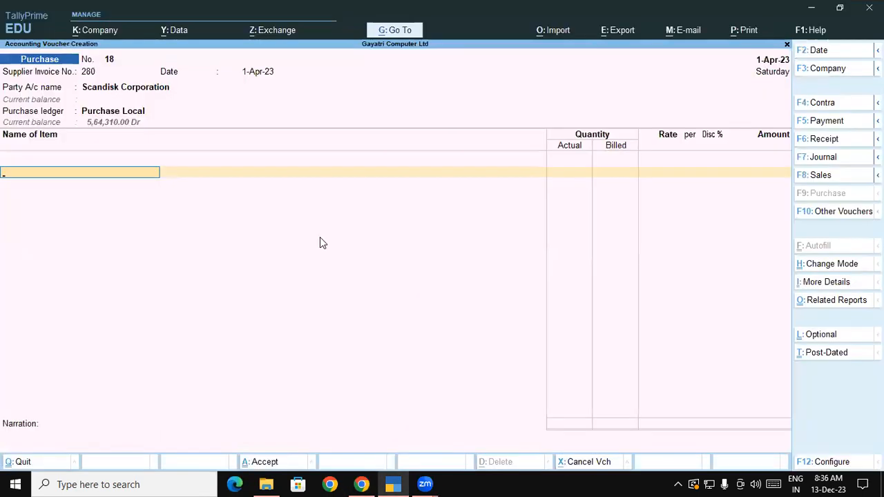
text(Sa)
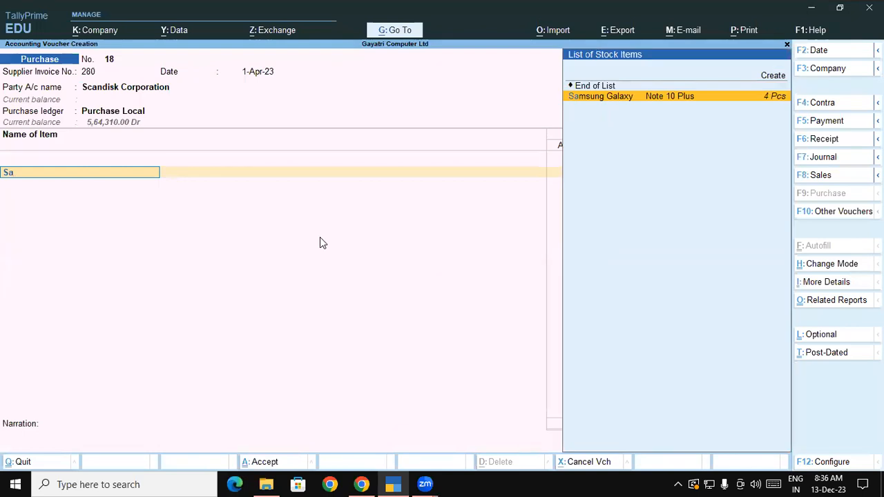
key(alt+Tab)
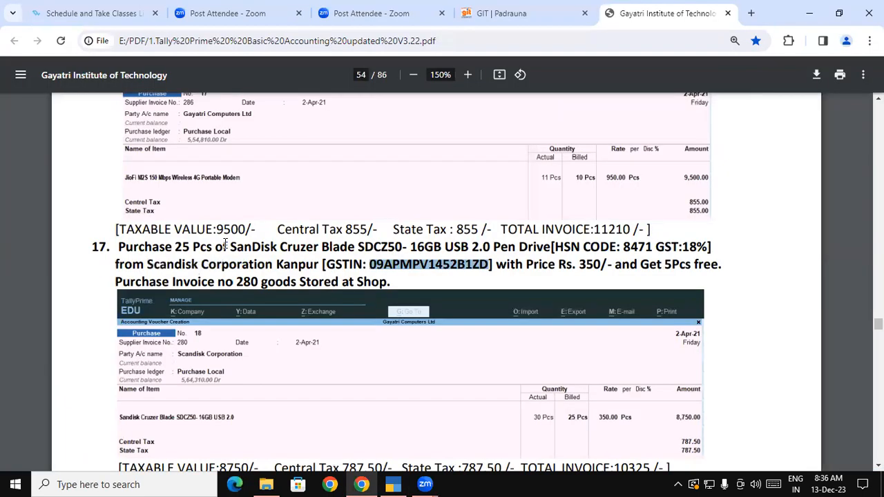
drag(230, 246, 551, 249)
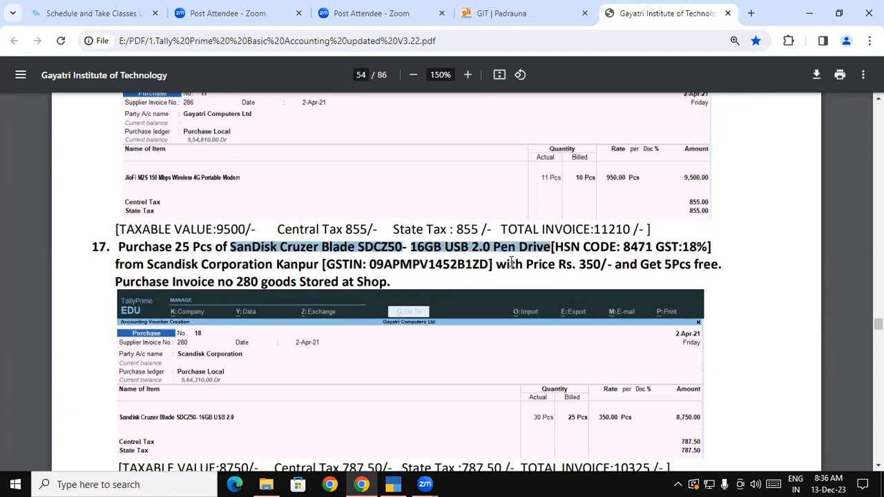
key(alt+Tab)
key(alt+c)
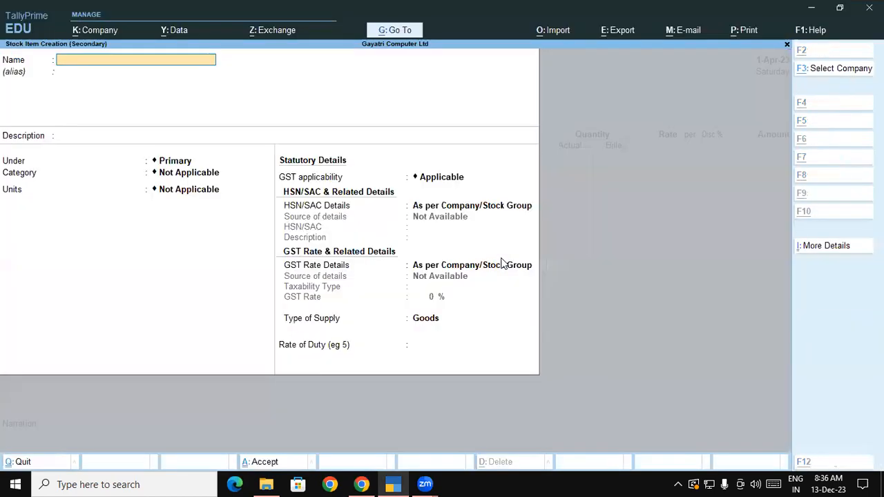
key(ctrl+alt+v)
key(Return)
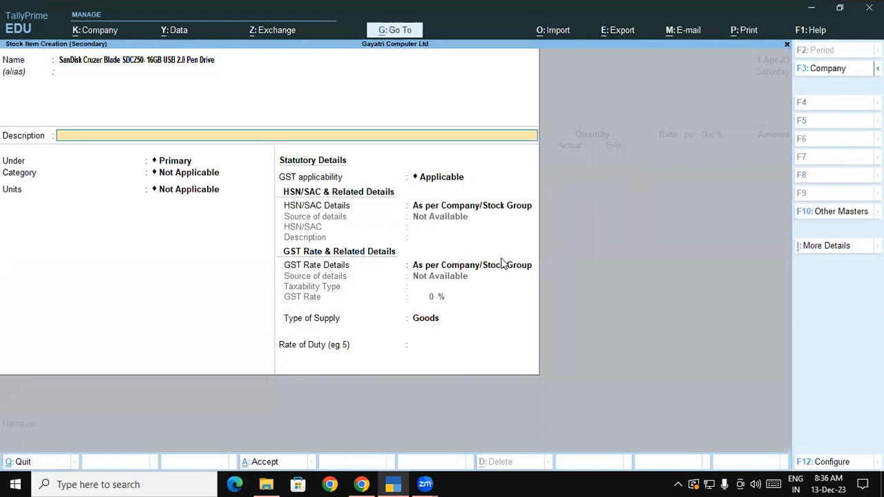
- Create a stock group named PenDrive under Primary for the new item, with item quantities added
key(Return)
text(Pe)
key(Down)
key(Down)
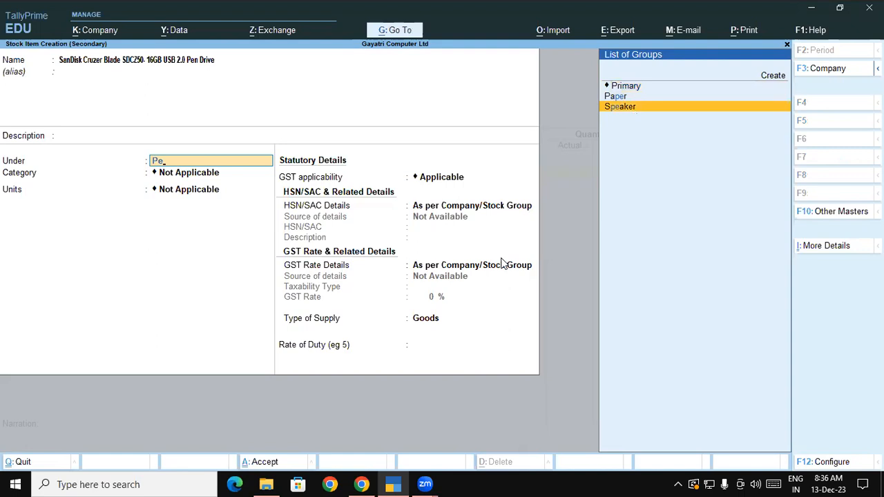
key(alt+c)
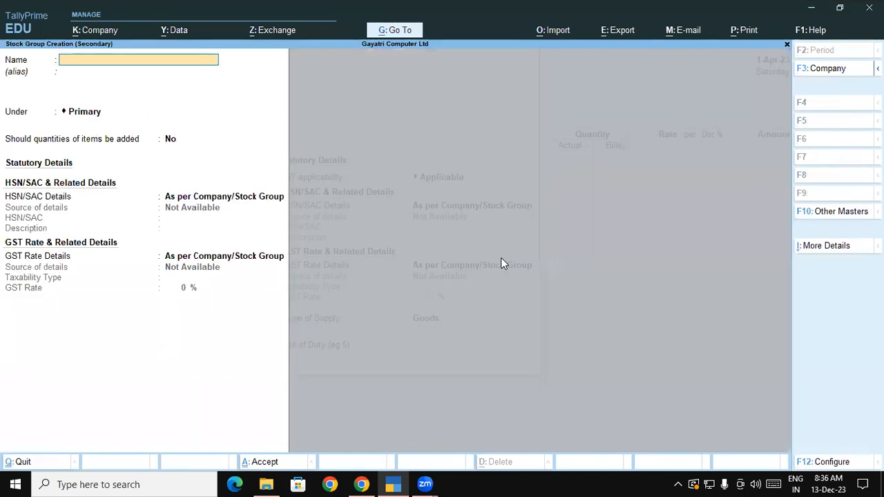
text(PenDrive)
key(Return)
key(Return)
key(Return)
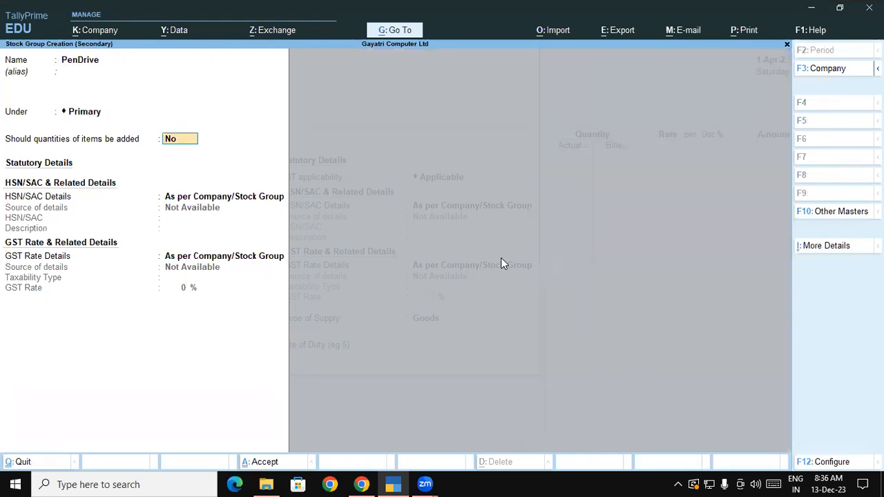
text(y)
key(Return)
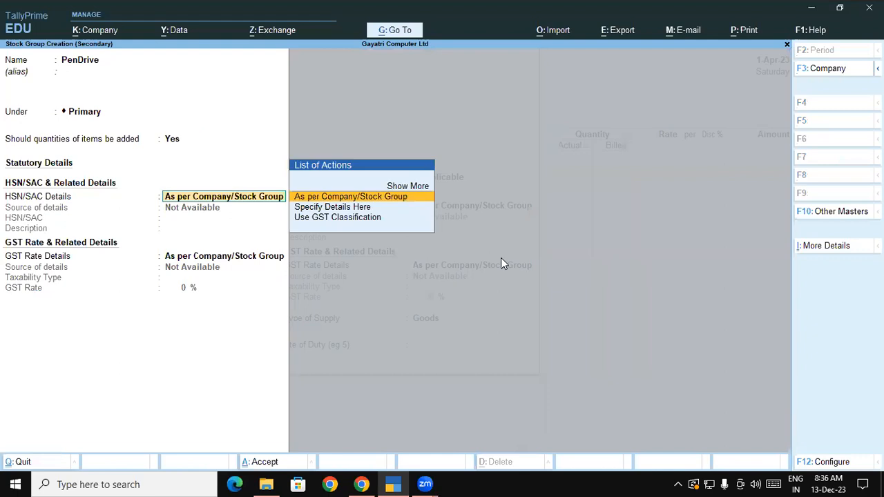
- Specify HSN/SAC 8471, description PenDrive and a taxable GST rate of 18% for the stock group, and save it
key(Down)
key(Return)
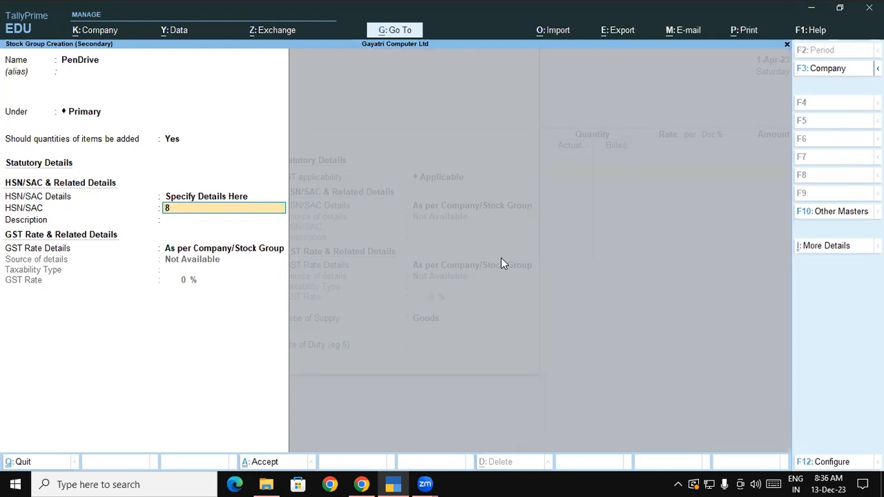
key(Return)
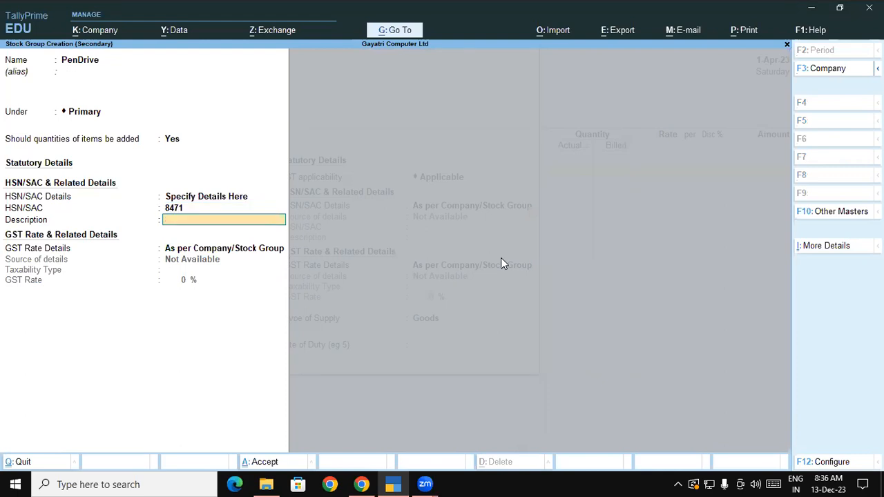
text(PenDrive)
key(Return)
key(Down)
key(Return)
key(Return)
text(18)
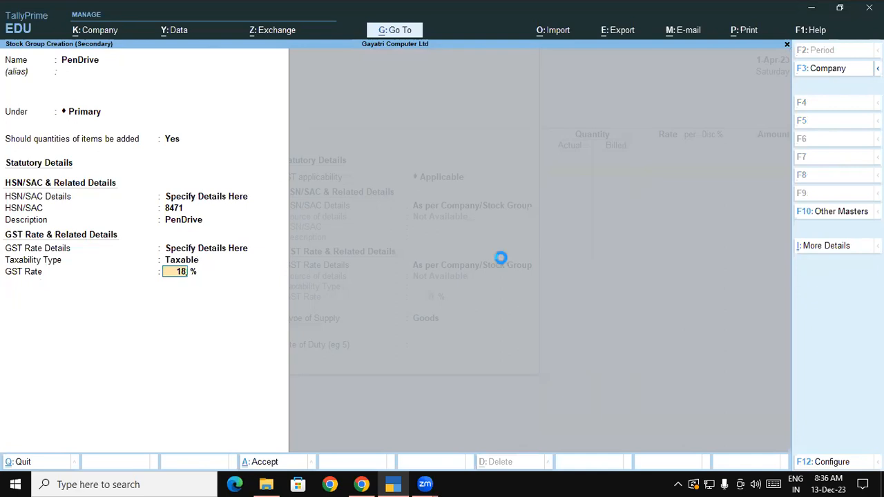
key(Return)
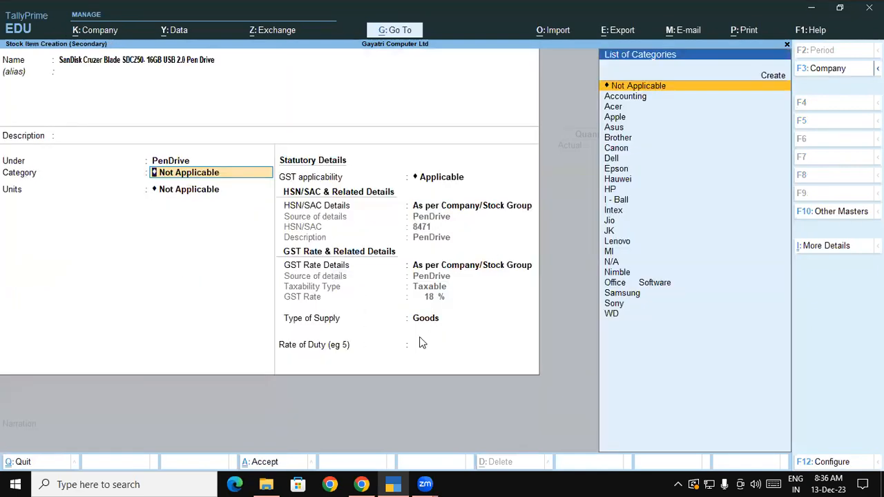
- Copy the brand name Scandisk from exercise 17 in the PDF and create a stock category with that name under Primary
click(361, 484)
click(240, 271)
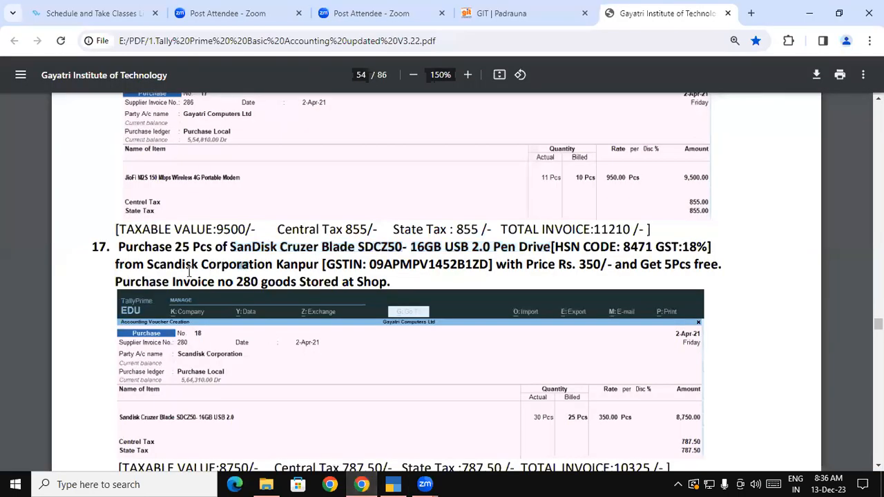
double_click(175, 264)
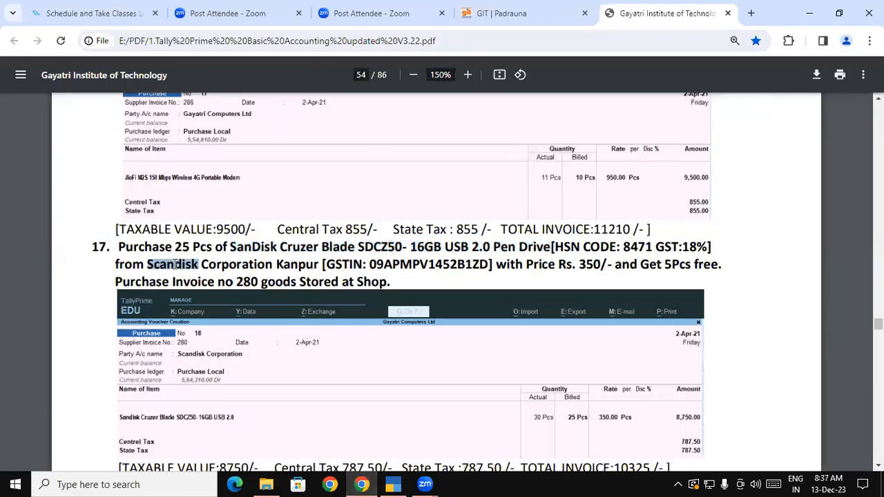
key(alt+Tab)
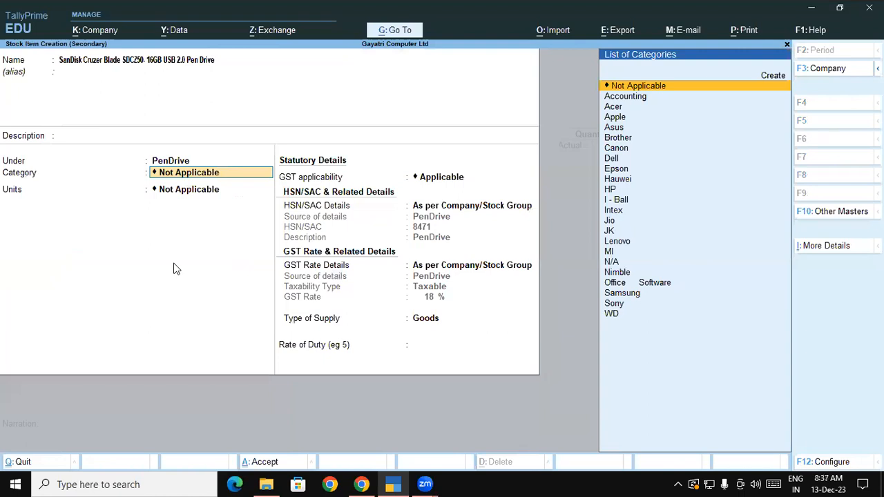
key(alt+c)
key(ctrl+alt+v)
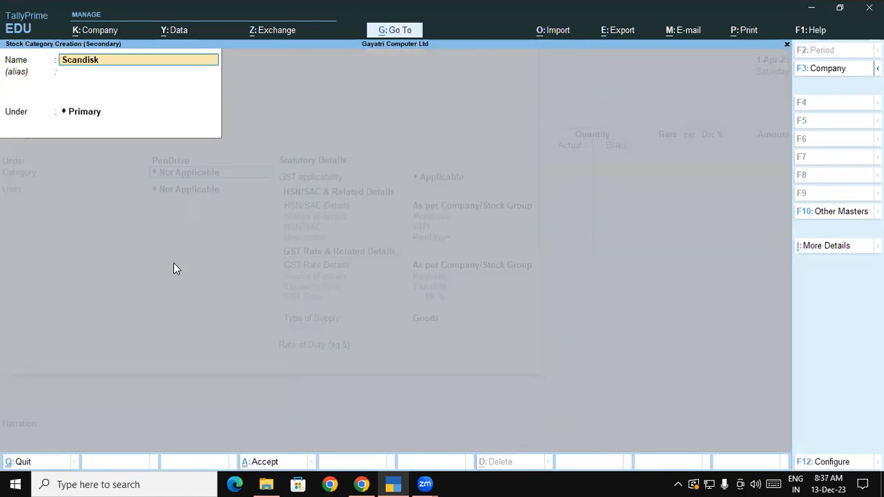
key(ctrl)
key(ctrl+a)
- Set the stock item's units to Pcs, keep HSN and GST details as per Company/Stock Group, and save the item
key(Down)
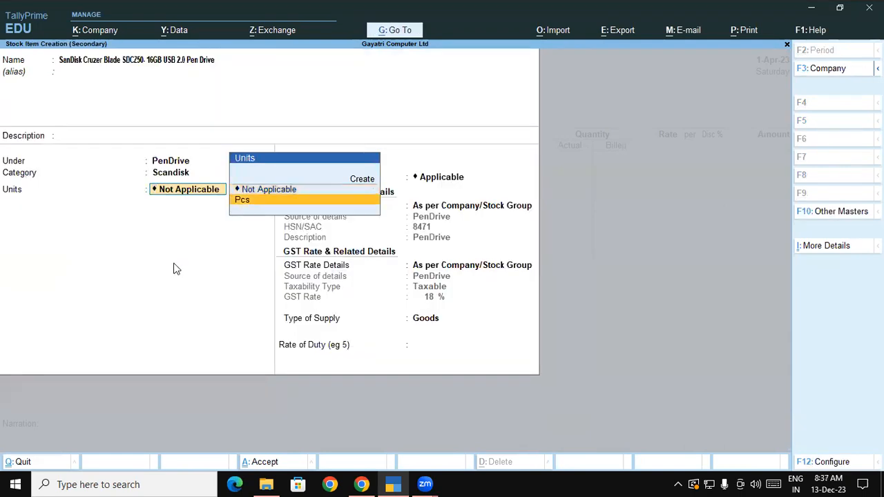
key(Return)
key(Return)
key(Return)
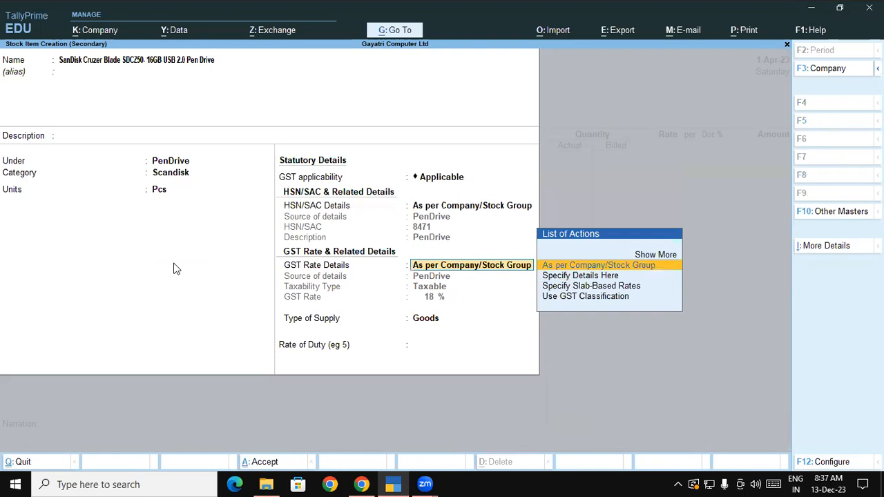
key(Return)
key(Return)
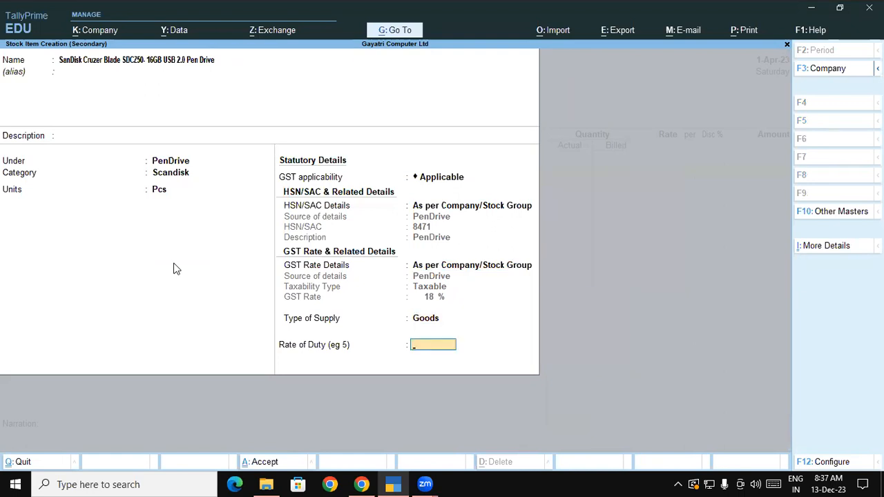
key(Return)
key(Return)
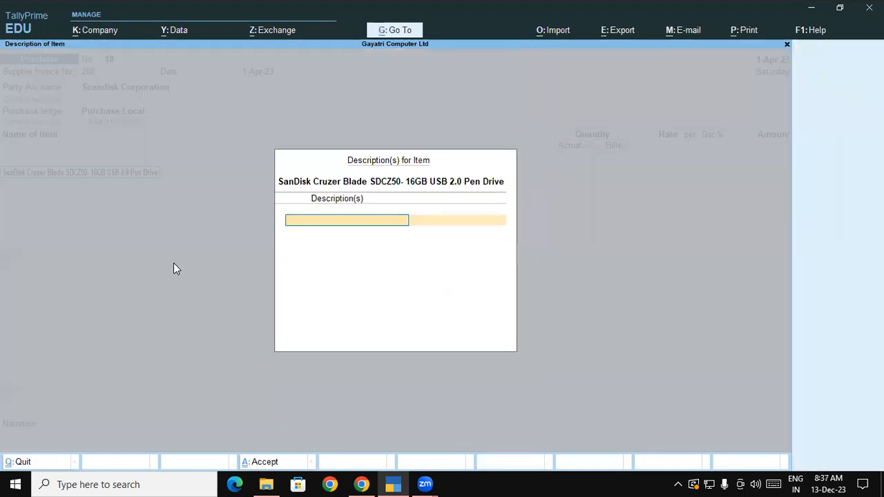
- Allocate the pen drives to the Shop godown with actual quantity 30 Pcs, billed quantity 25 Pcs and a rate of 350 per Pcs
key(Return)
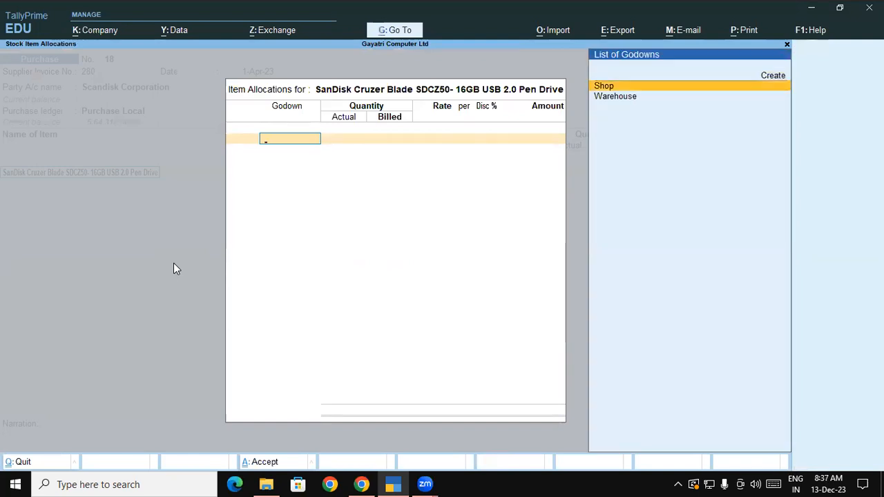
key(Return)
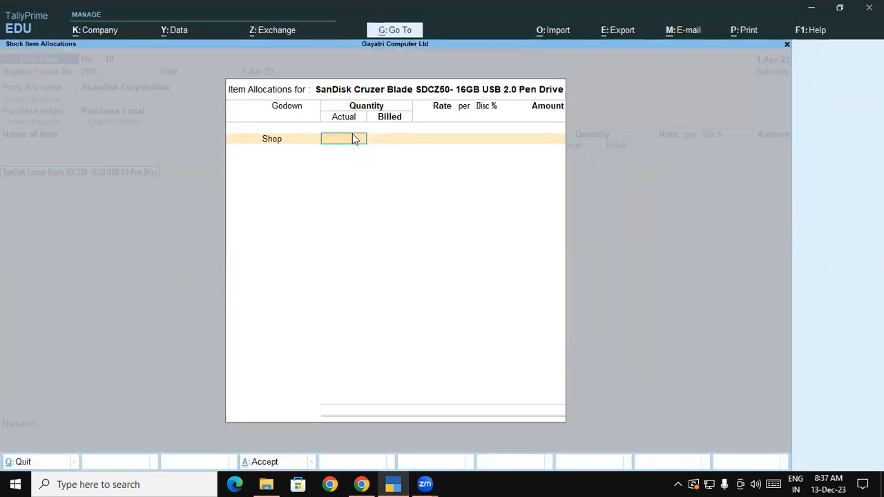
text(0)
key(Return)
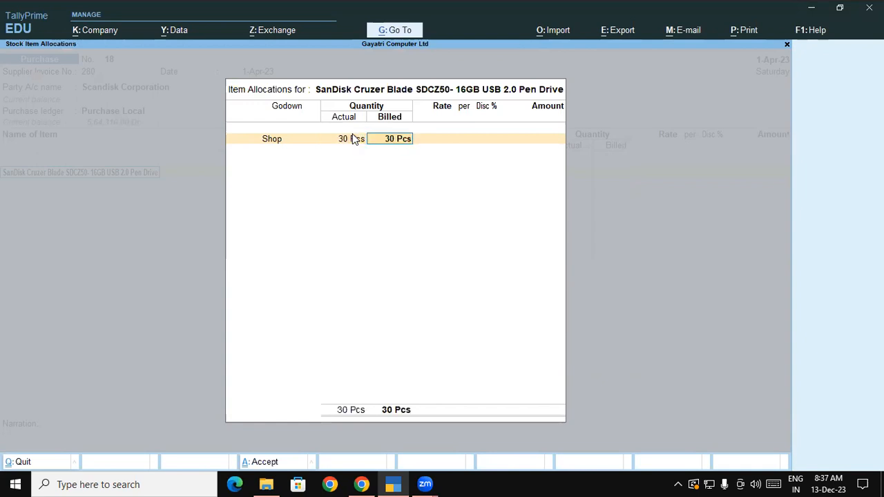
text(25)
key(Return)
text(350)
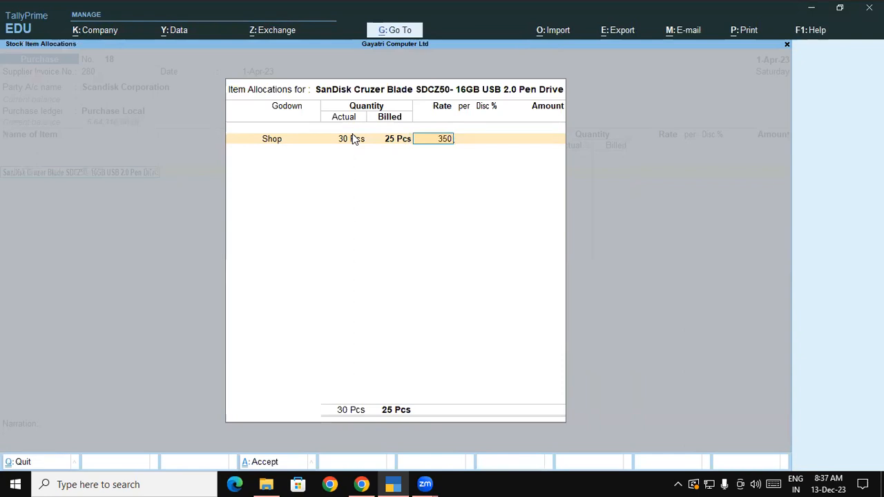
key(Return)
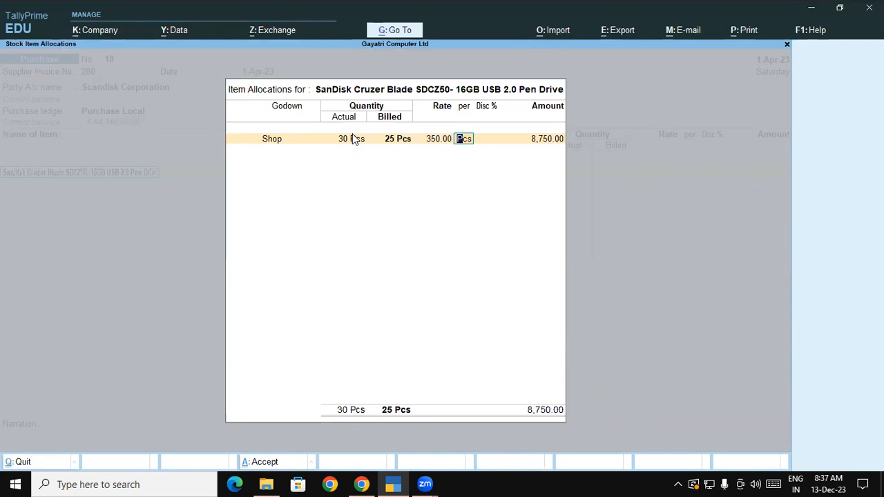
key(Return)
key(Return)
key(Return)
key(Return)
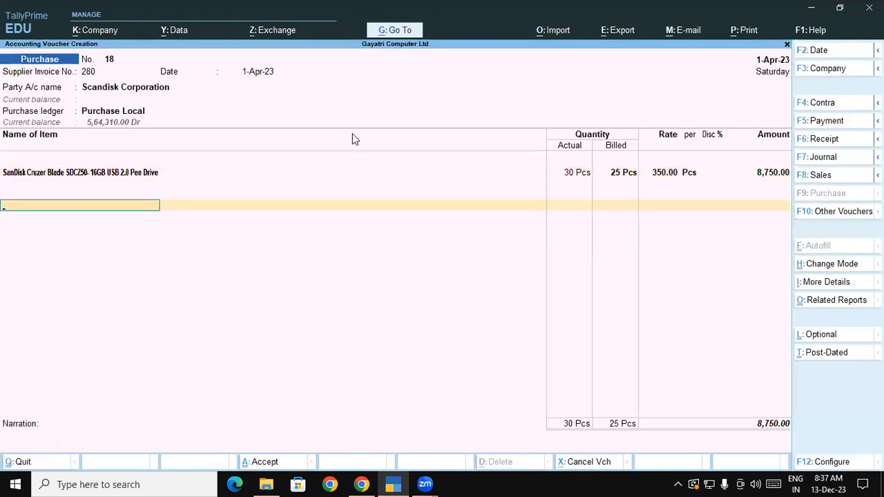
- Add the Central Tax and State Tax ledgers below the pen drive item in the purchase voucher, keeping the calculated amounts
text(ce)
key(Return)
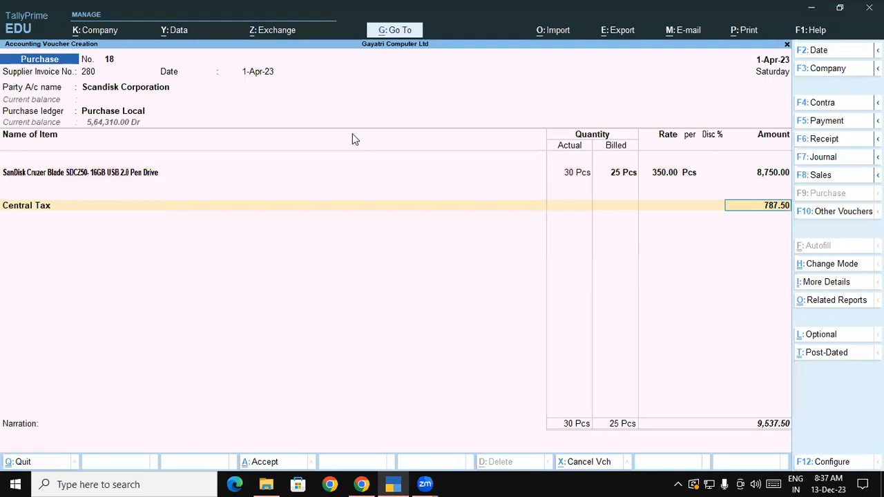
key(Return)
text(St)
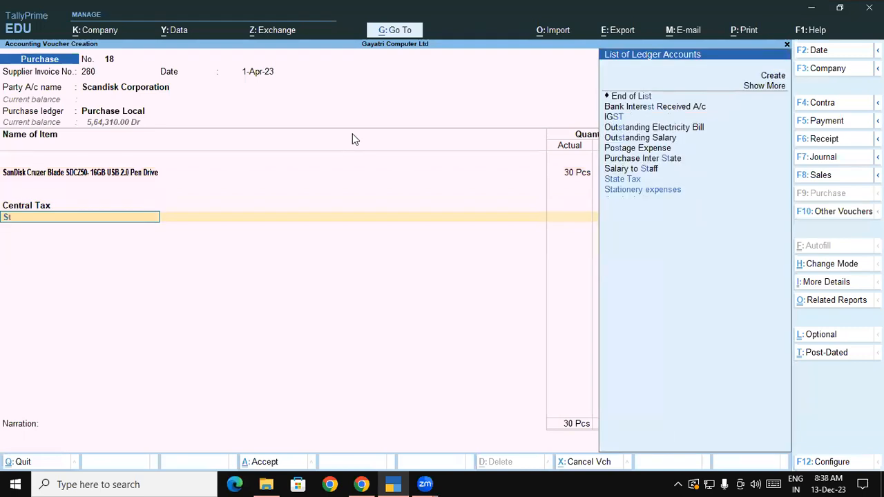
key(Return)
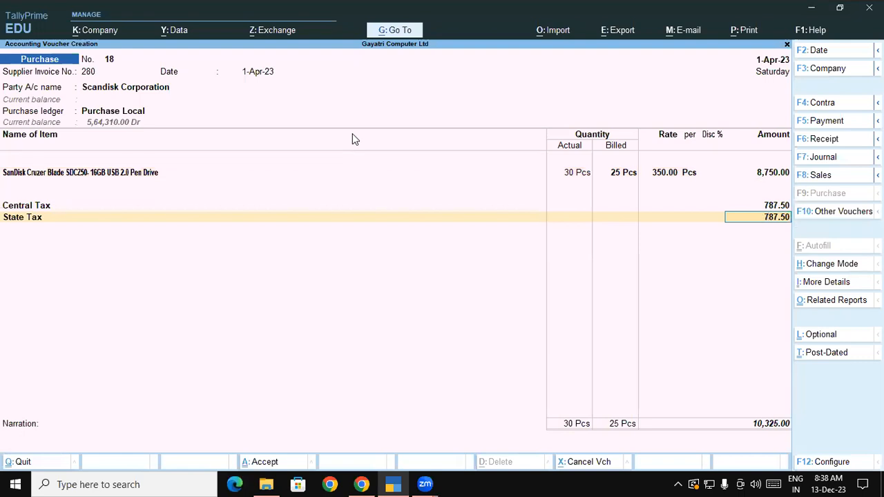
- Switch to the PDF in Chrome and read exercise 18's item, HSN code, GST rate, supplier, price, free pieces, invoice number and storage place
key(alt+Tab)
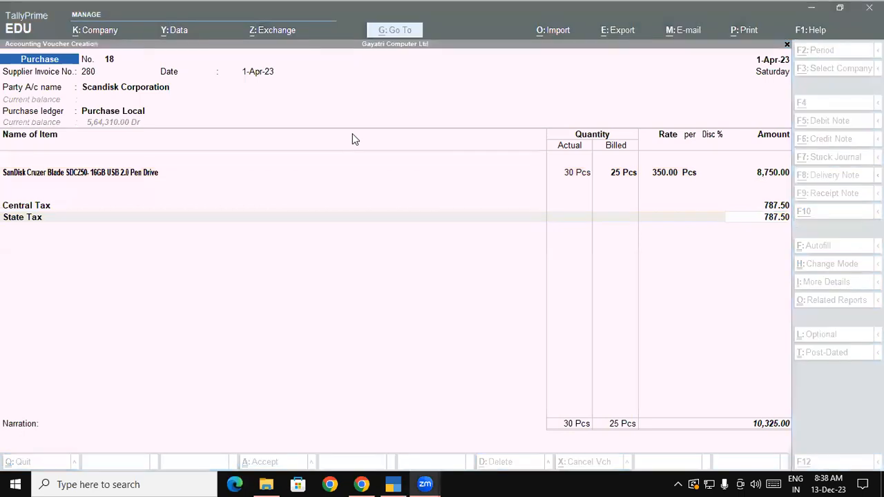
key(alt+Tab)
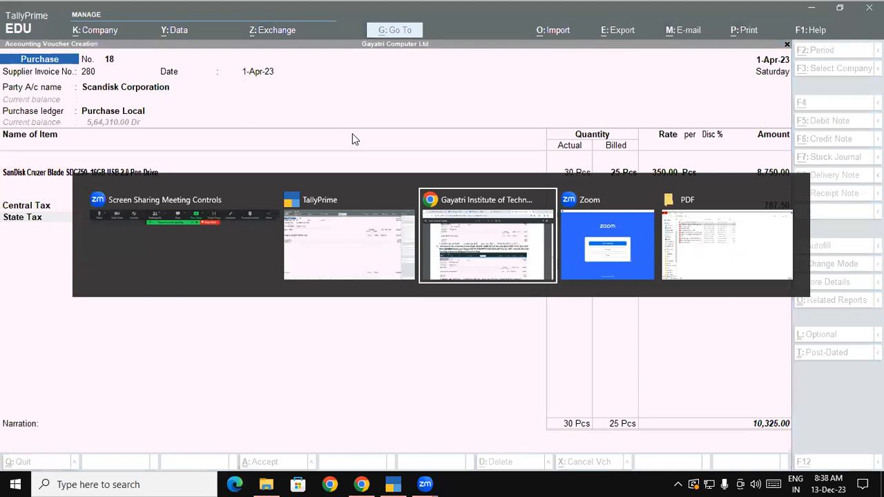
scroll(352, 139, down, 3)
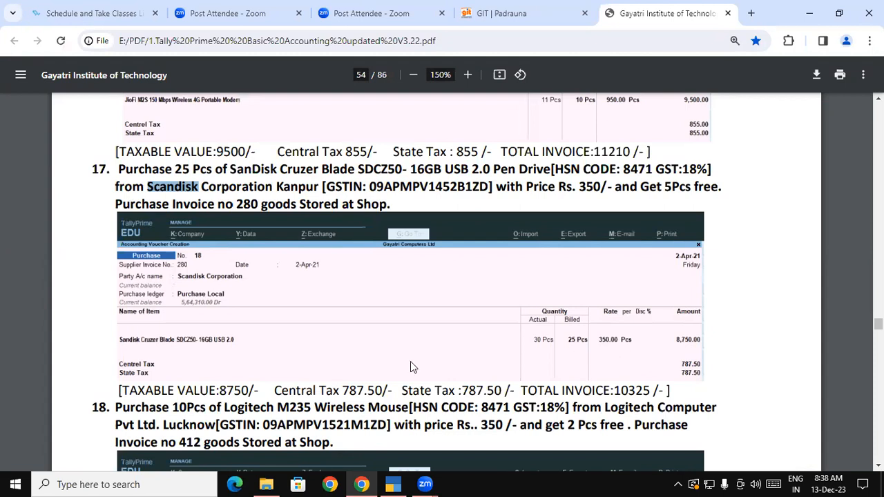
drag(116, 406, 335, 439)
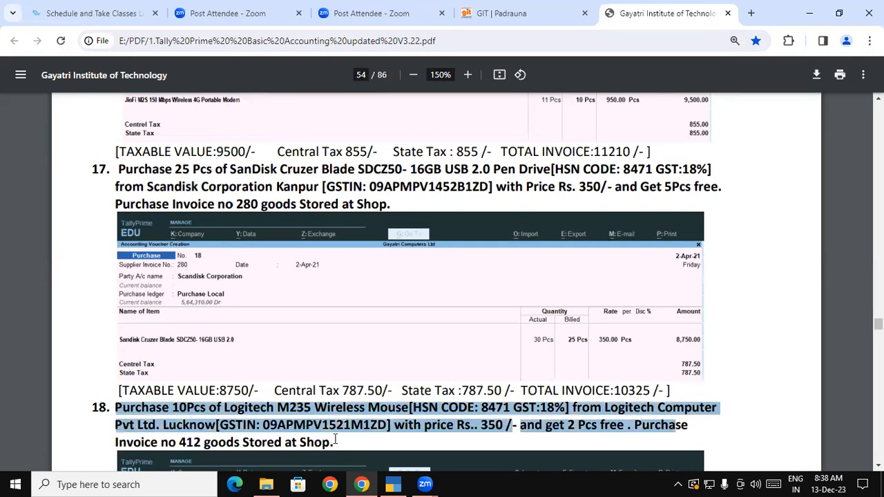
click(218, 428)
drag(123, 407, 405, 407)
click(312, 407)
click(405, 408)
drag(239, 408, 390, 408)
drag(458, 407, 697, 407)
drag(126, 424, 504, 426)
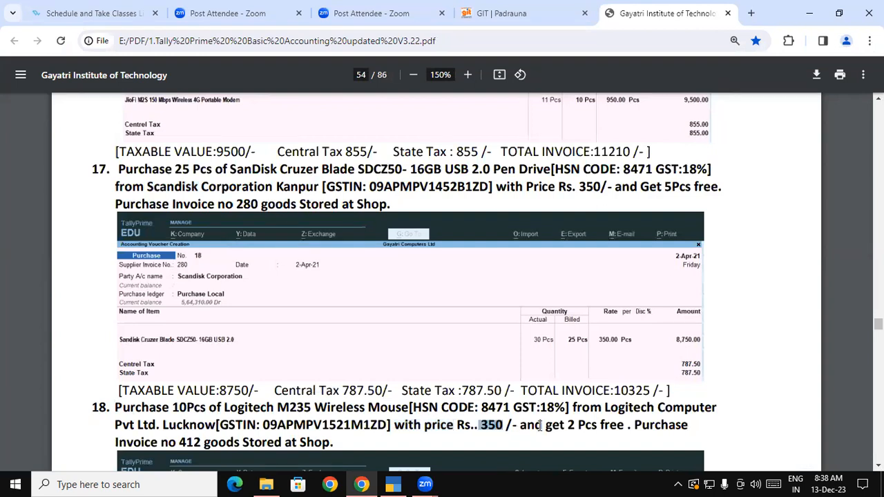
click(625, 424)
drag(180, 443, 326, 442)
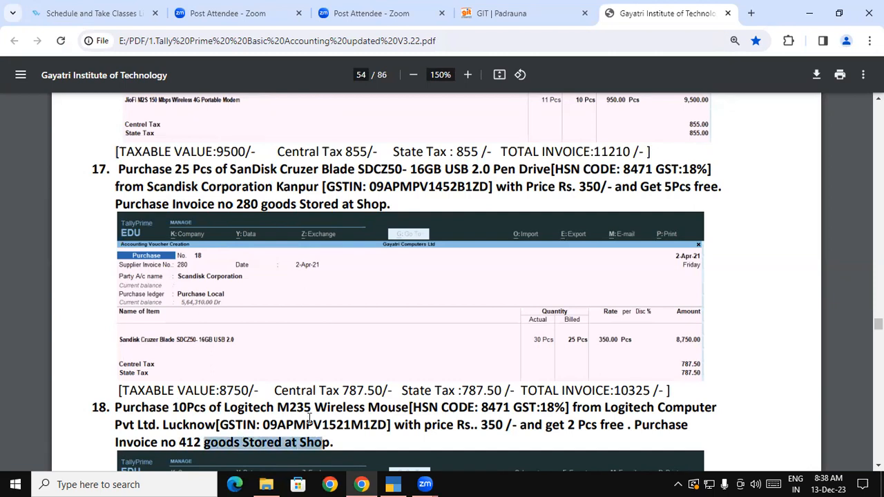
- Mark exercise 18 with the pen, underlining the supplier and purchased quantity and noting the actual quantity 12, and clear the marks
click(555, 77)
mouse_move(261, 313)
mouse_down()
mouse_move(272, 326)
mouse_move(297, 318)
mouse_move(307, 280)
mouse_move(298, 330)
mouse_up()
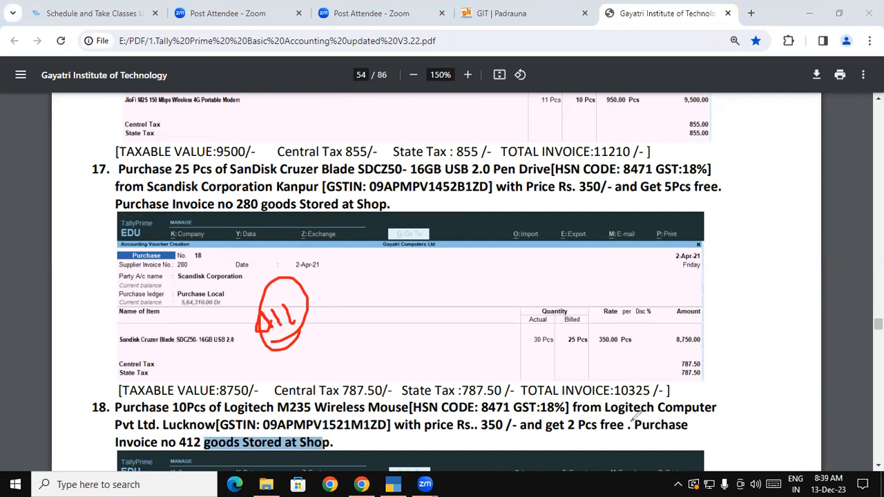
drag(628, 415, 713, 411)
drag(253, 395, 351, 397)
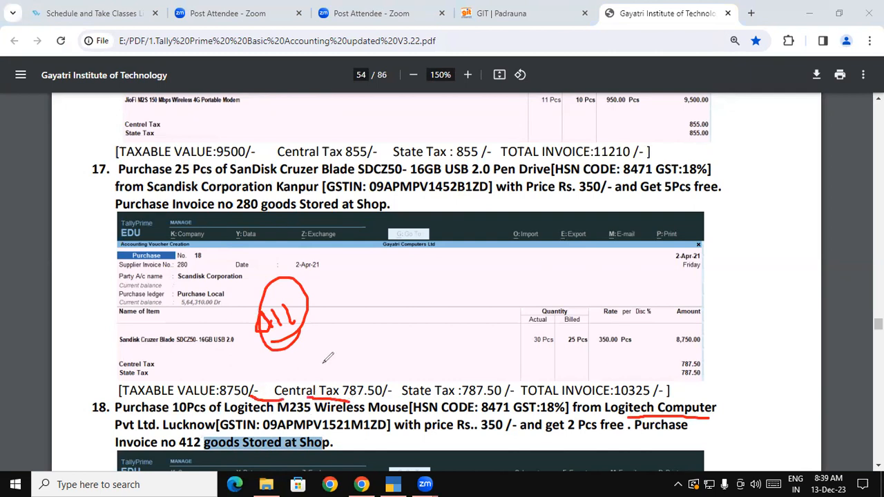
mouse_move(434, 262)
mouse_down()
mouse_move(420, 233)
mouse_move(461, 249)
mouse_move(470, 243)
mouse_up()
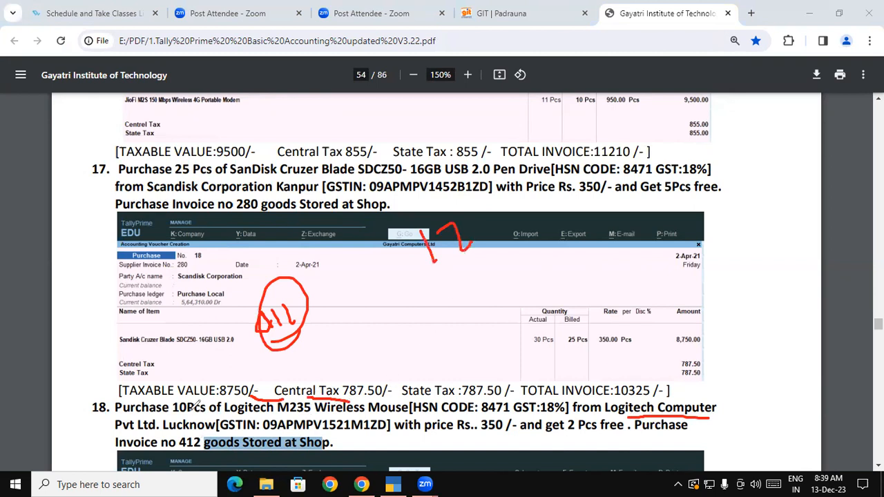
drag(180, 409, 196, 409)
mouse_move(482, 276)
mouse_down()
mouse_move(493, 261)
mouse_move(448, 200)
mouse_move(447, 285)
mouse_move(492, 273)
mouse_up()
click(511, 255)
drag(555, 183, 552, 224)
mouse_move(572, 181)
mouse_down()
mouse_move(560, 207)
mouse_move(570, 178)
mouse_move(545, 215)
mouse_move(551, 179)
mouse_up()
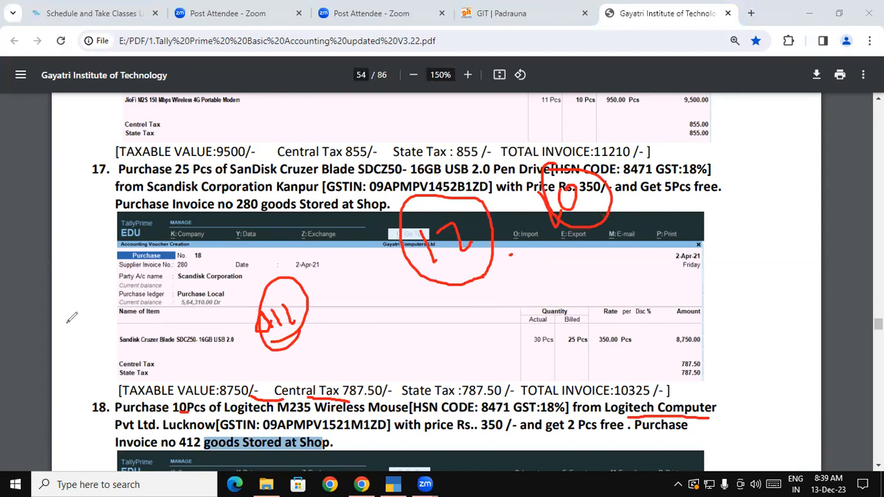
key(Escape)
click(306, 408)
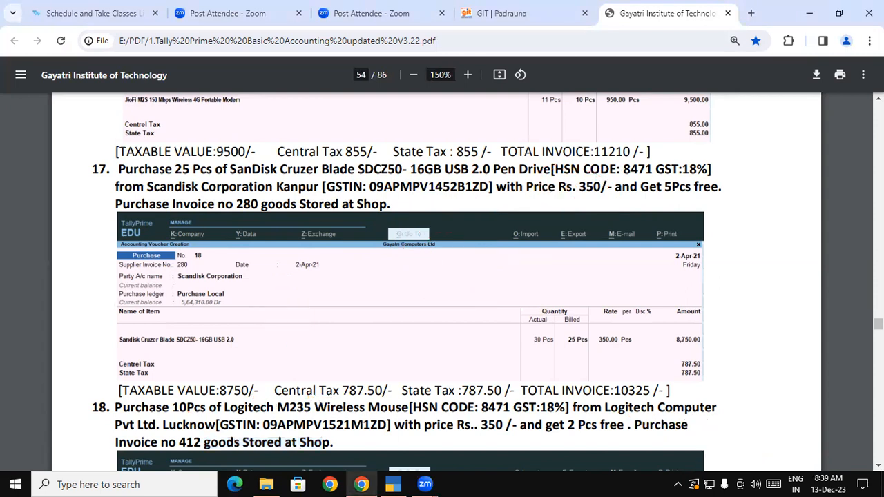
- Move on to exercise 19 in the PDF and read its HP speaker purchase details
scroll(441, 282, down, 3)
scroll(442, 282, down, 8)
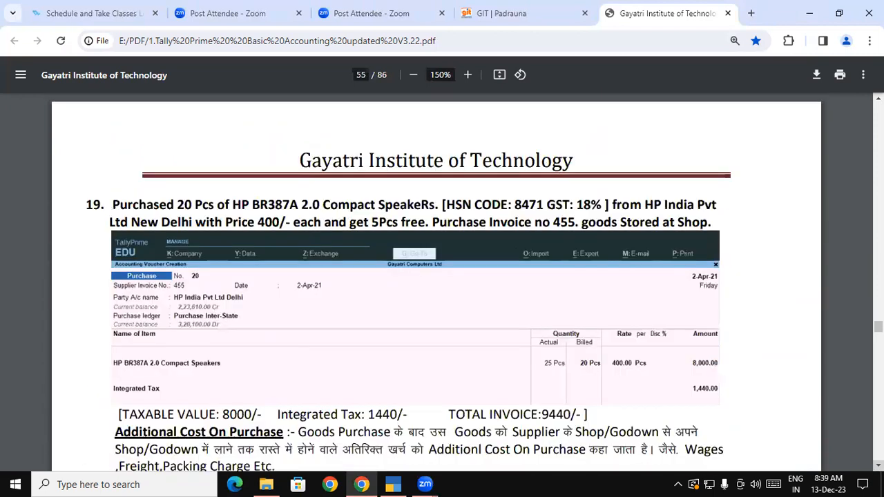
drag(113, 204, 264, 230)
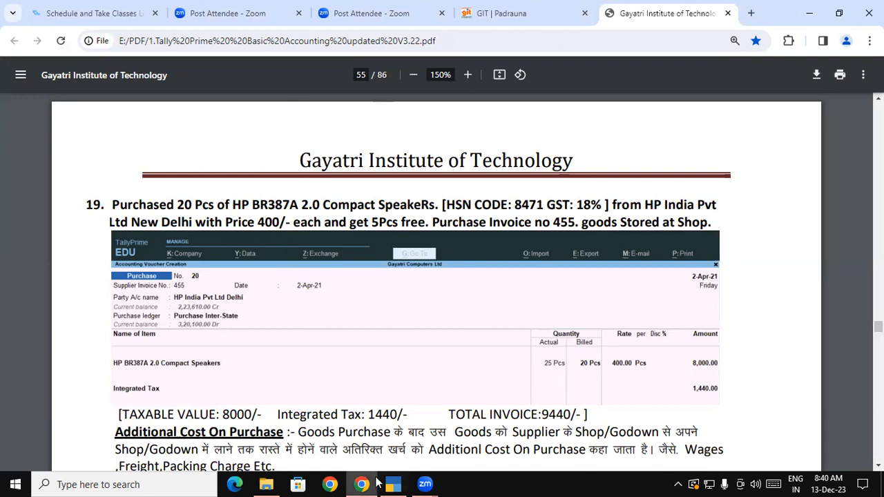
- Switch to TallyPrime and save the purchase voucher for supplier invoice 280
mouse_move(399, 481)
click(413, 458)
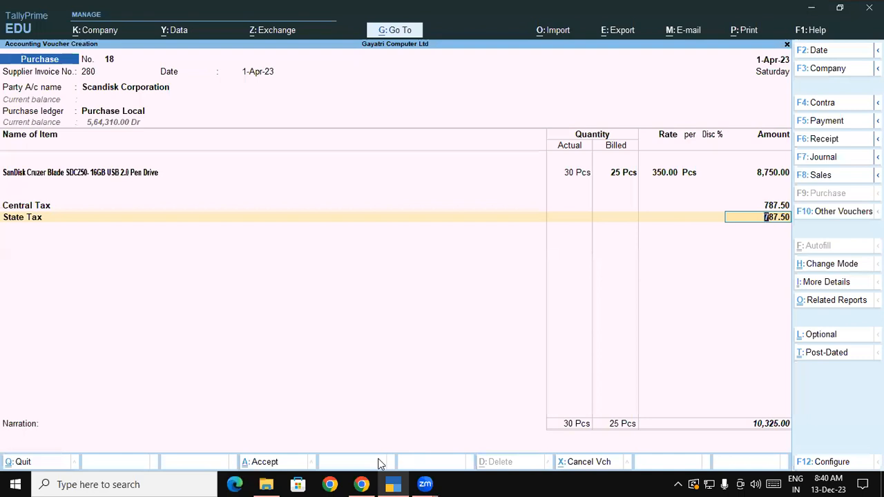
key(ctrl)
key(ctrl+a)
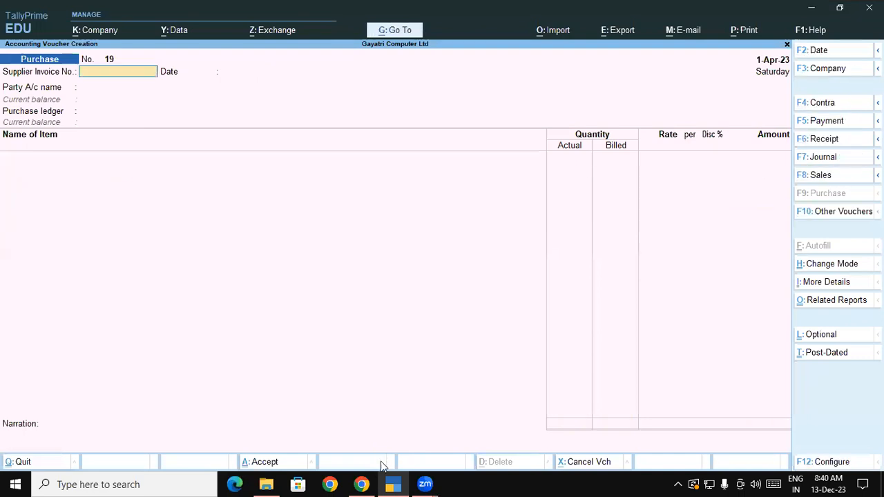
- Switch to the PDF, mark exercise 19's supplier, item and Shop godown, note quantities 25 actual and 20 billed, and clear the marks
click(361, 484)
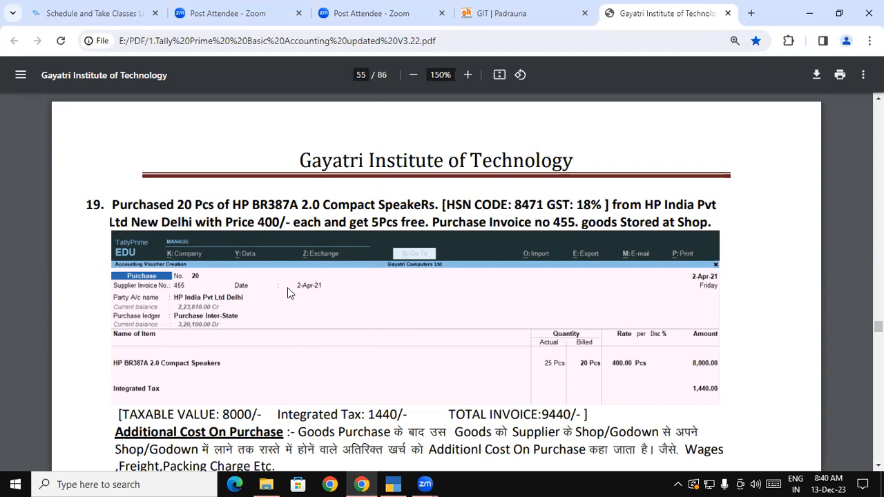
scroll(287, 287, down, 1)
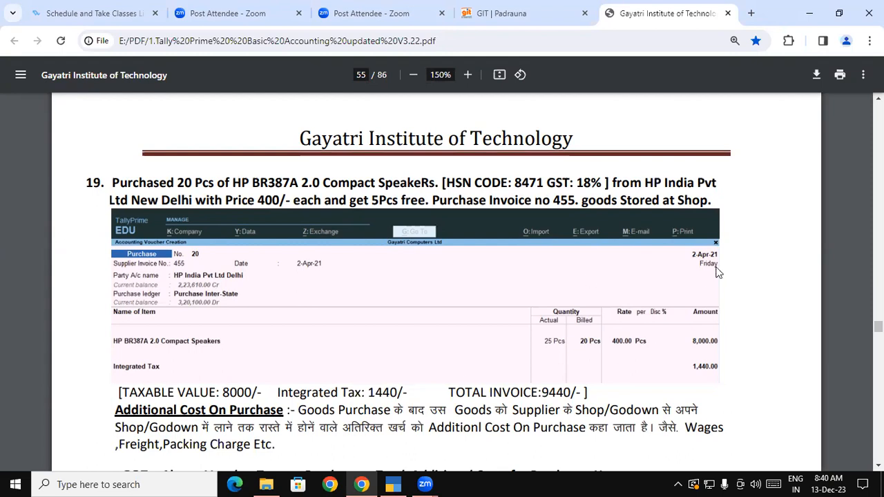
mouse_move(442, 274)
mouse_down()
mouse_move(502, 222)
mouse_move(499, 245)
mouse_up()
drag(660, 185, 704, 184)
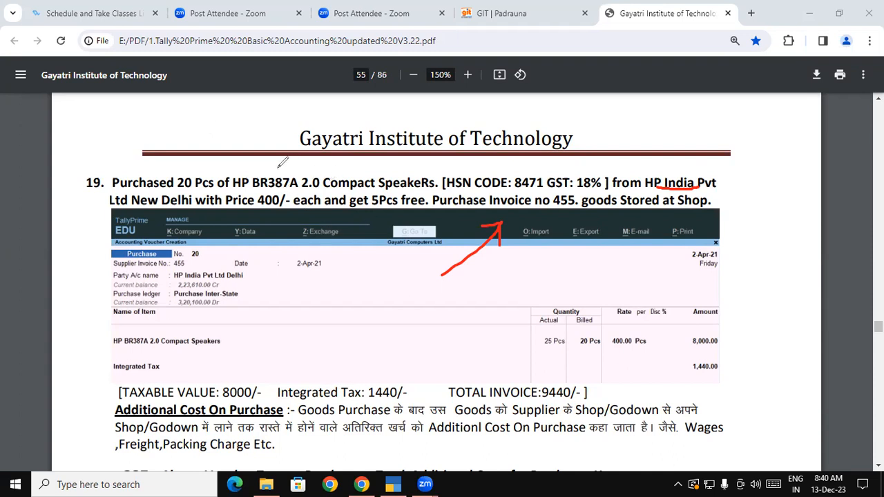
drag(252, 168, 384, 168)
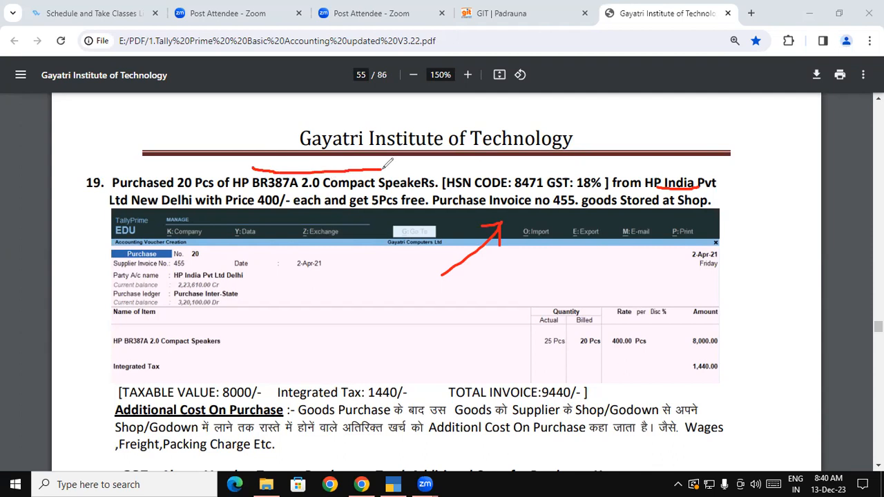
mouse_move(346, 260)
mouse_down()
mouse_move(371, 285)
mouse_move(389, 250)
mouse_move(391, 262)
mouse_up()
mouse_move(384, 224)
mouse_down()
mouse_move(415, 271)
mouse_move(397, 221)
mouse_up()
mouse_move(599, 240)
mouse_down()
mouse_move(622, 264)
mouse_move(624, 202)
mouse_move(593, 233)
mouse_up()
mouse_move(698, 180)
mouse_down()
mouse_move(666, 194)
mouse_move(713, 225)
mouse_move(691, 182)
mouse_up()
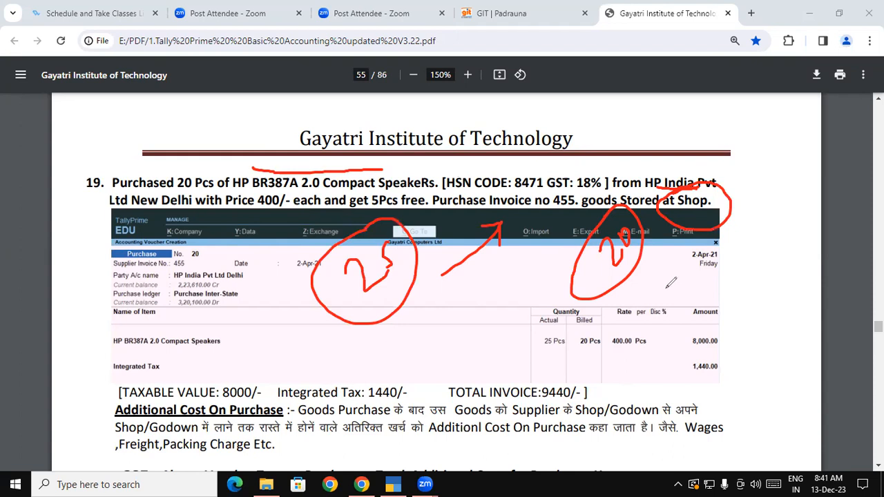
click(46, 304)
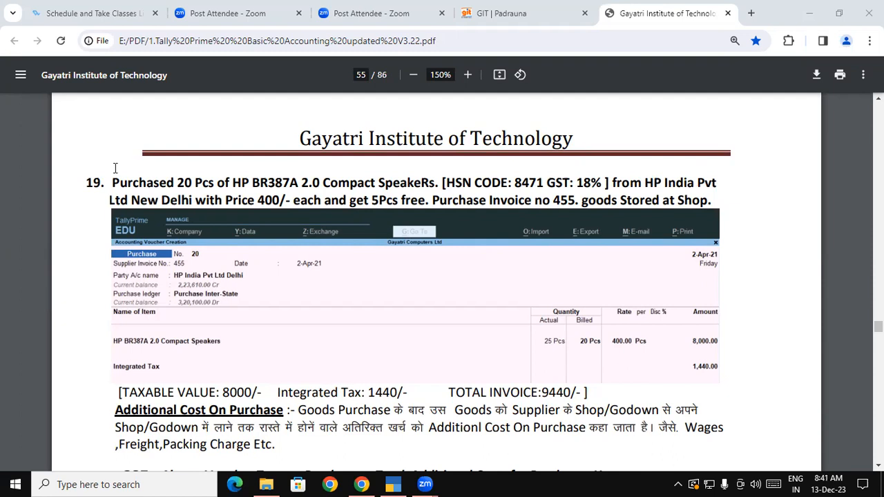
- Look over exercise 19 and the Additional Cost On Purchase section that follows it in the PDF
drag(116, 169, 253, 313)
click(253, 314)
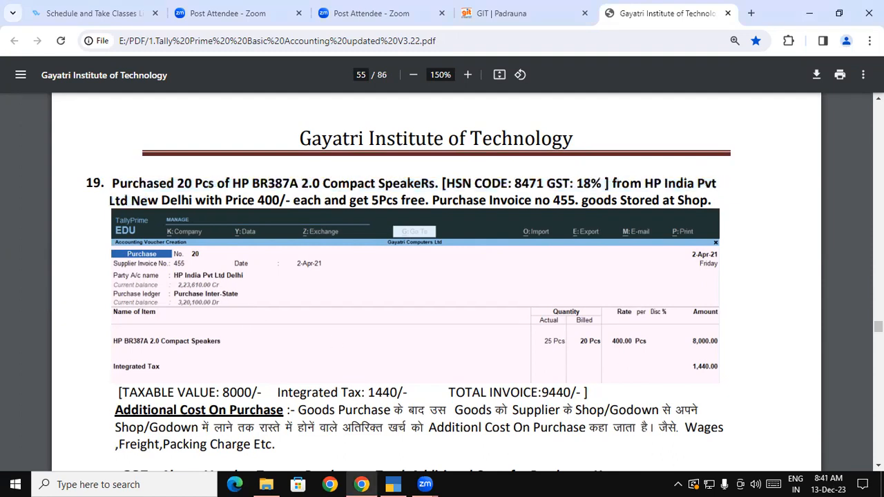
scroll(417, 282, down, 3)
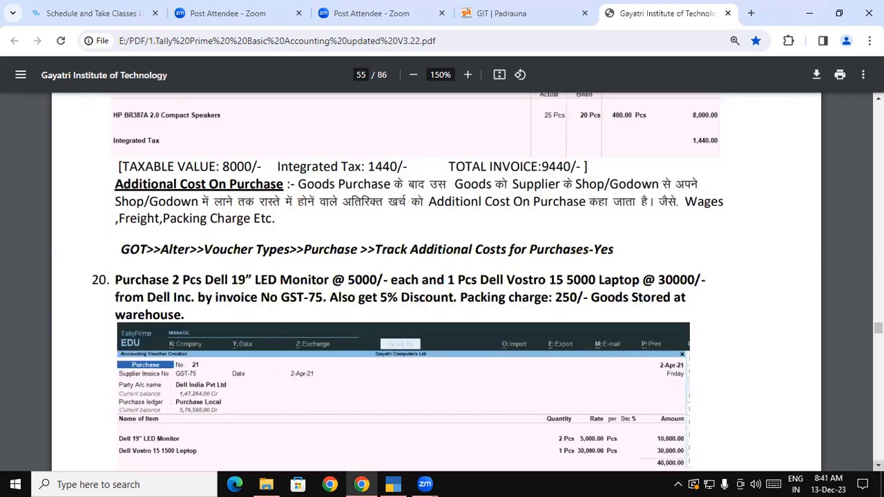
drag(120, 182, 308, 185)
click(306, 185)
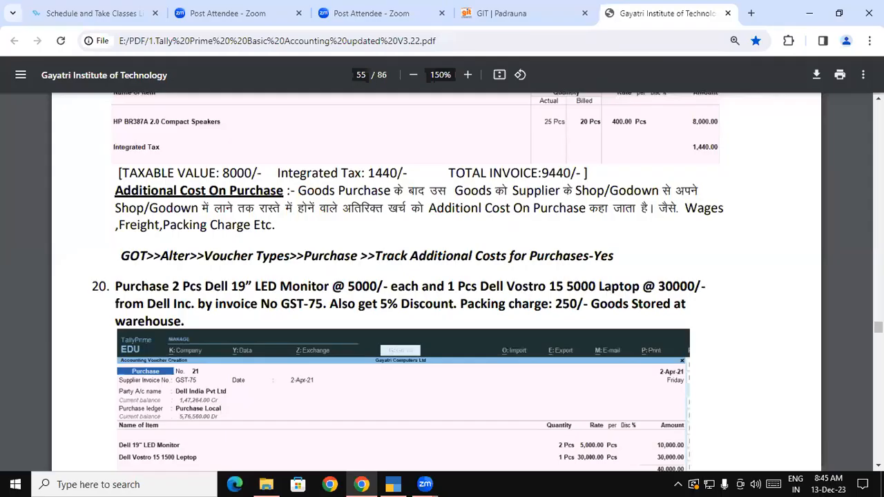
- Go back through exercises 19, 17 and 18 in the PDF to review the free-quantity purchases
scroll(442, 281, up, 2)
scroll(578, 184, up, 3)
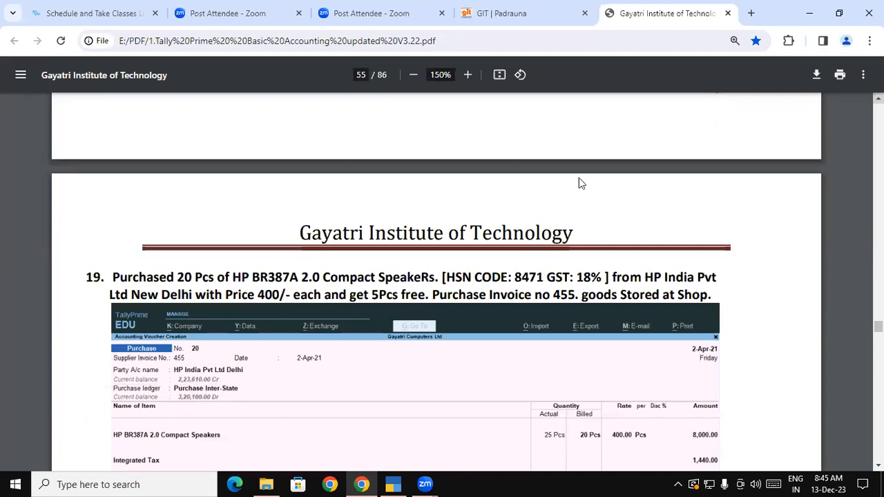
drag(86, 278, 118, 282)
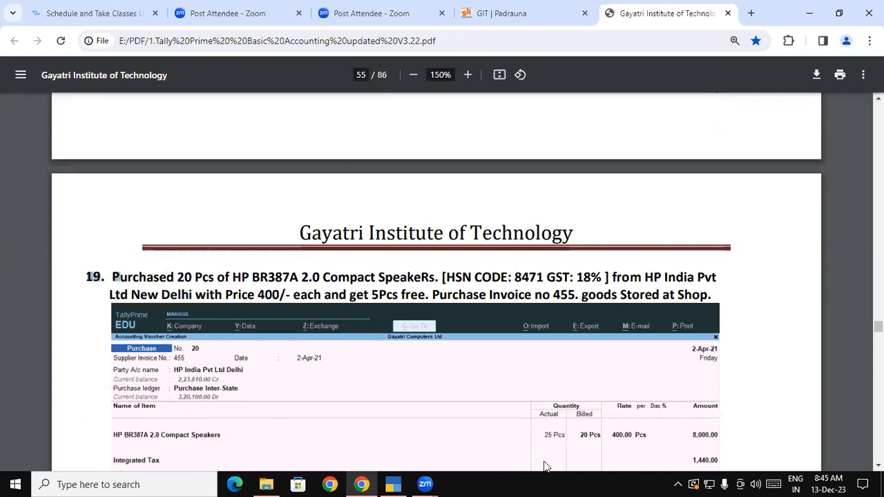
scroll(552, 389, up, 1)
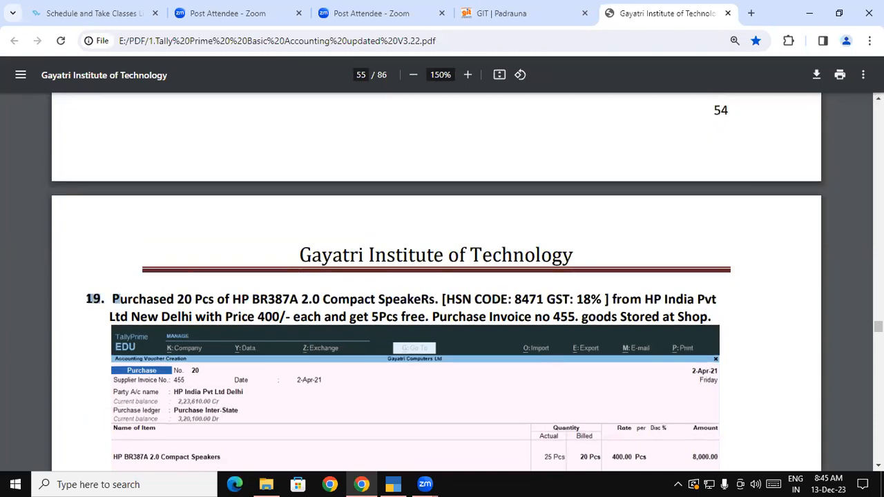
scroll(115, 298, up, 6)
scroll(442, 276, up, 2)
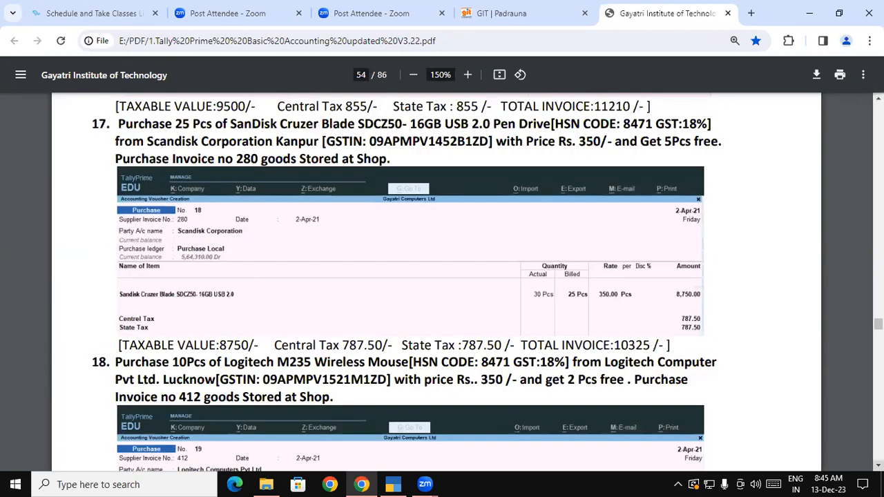
scroll(441, 282, down, 3)
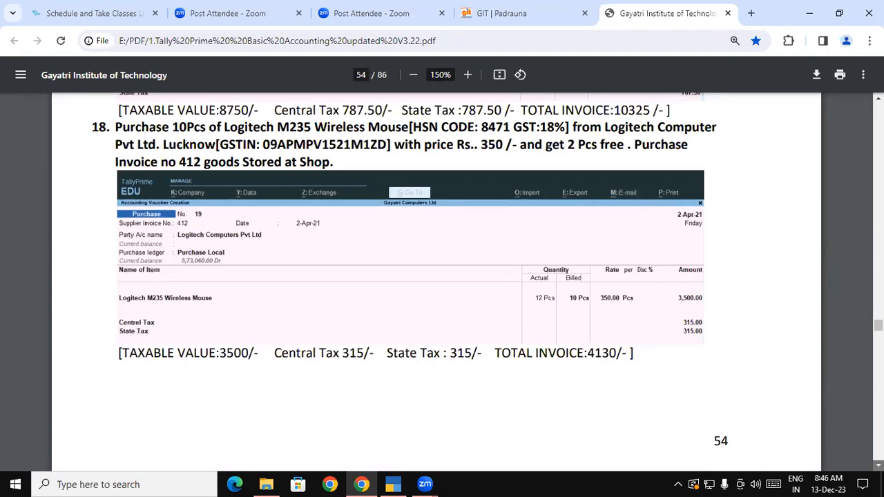
- Highlight the Additional Cost On Purchase heading in the PDF and switch back to TallyPrime's blank purchase voucher
click(878, 465)
scroll(442, 282, down, 7)
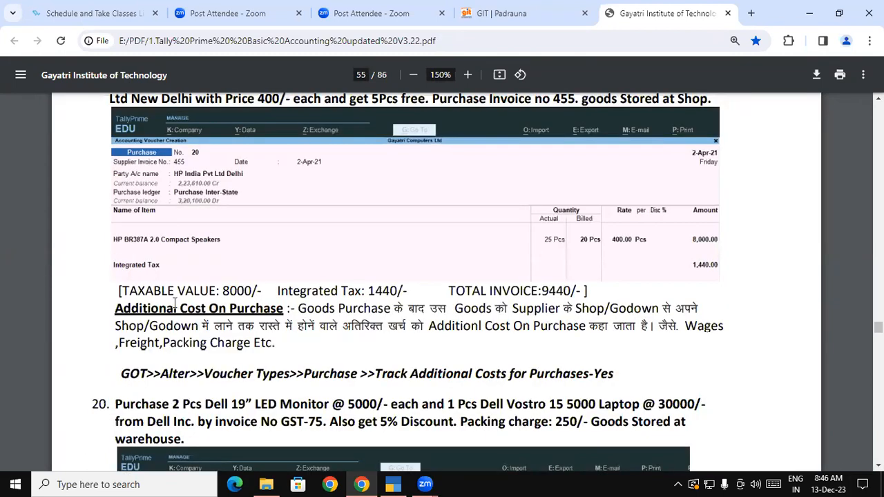
drag(115, 311, 280, 310)
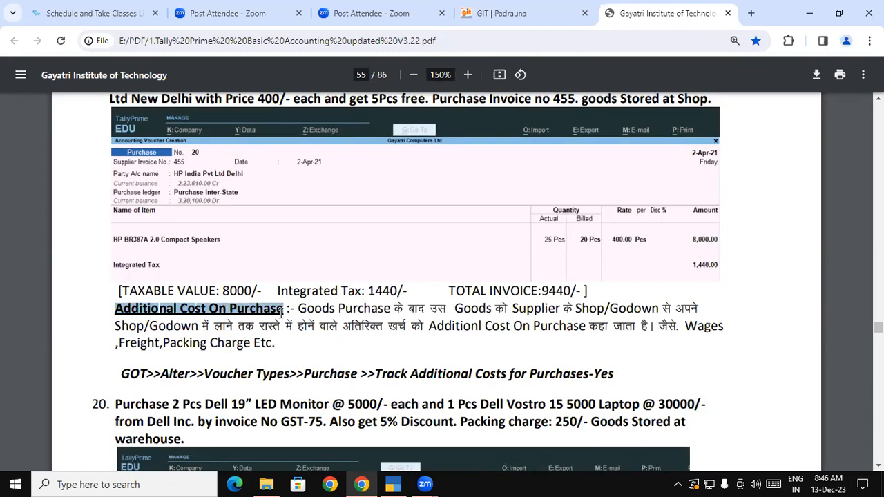
click(393, 483)
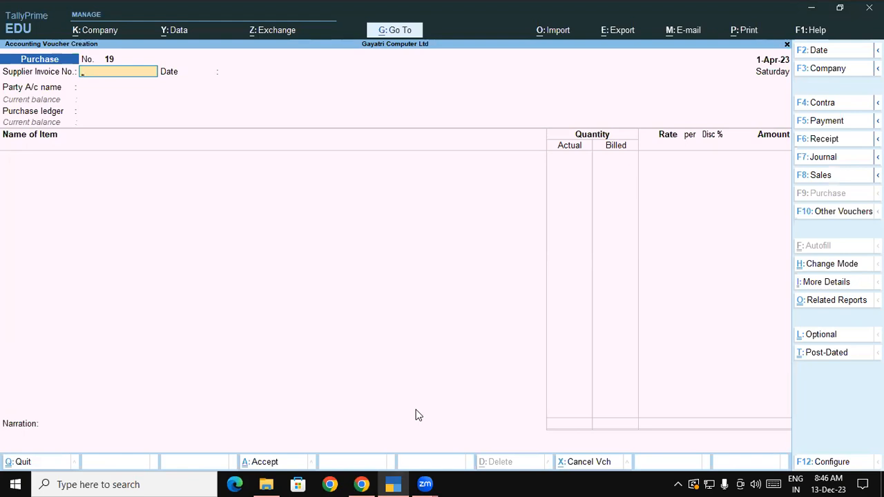
- Quit the blank purchase voucher without saving and display Gayatri Computer Ltd's Trial Balance report
key(Escape)
key(Return)
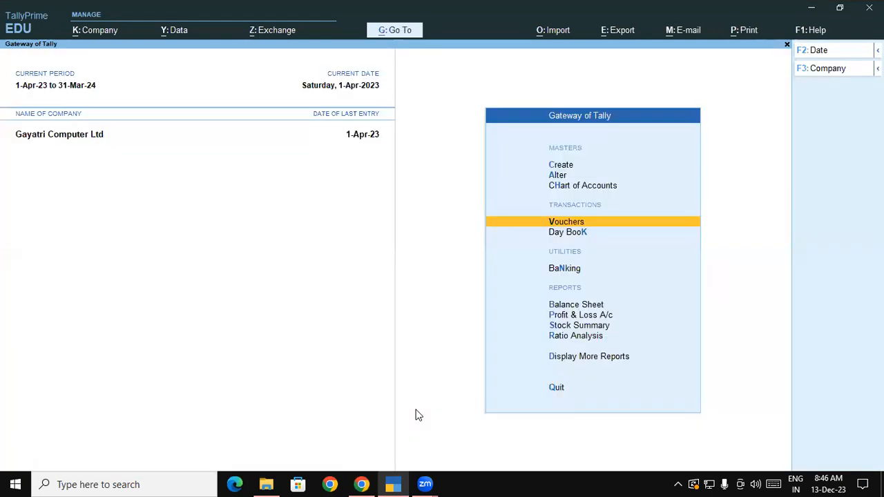
key(Down)
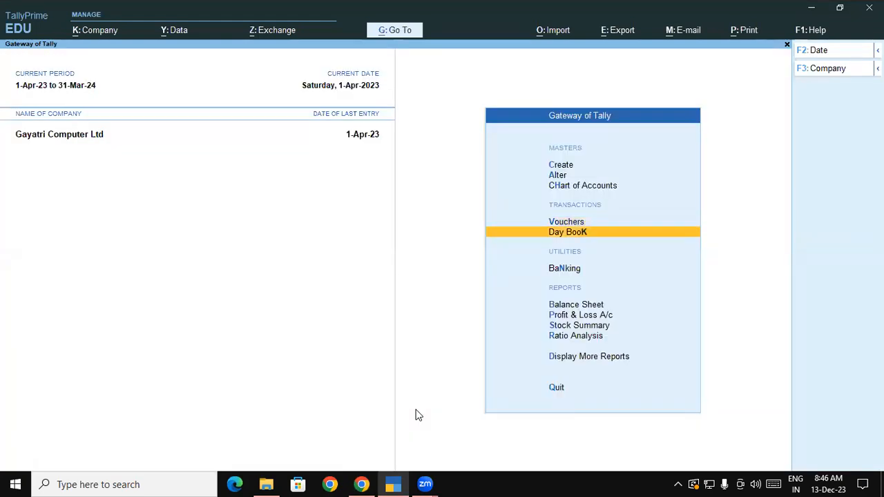
key(Down)
key(Down)
key(Down)
key(Down)
key(Down)
key(Down)
key(Return)
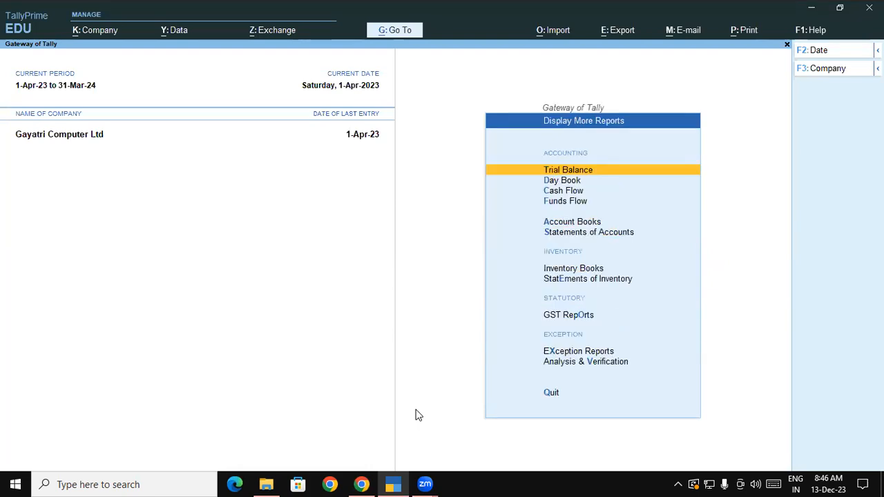
key(Return)
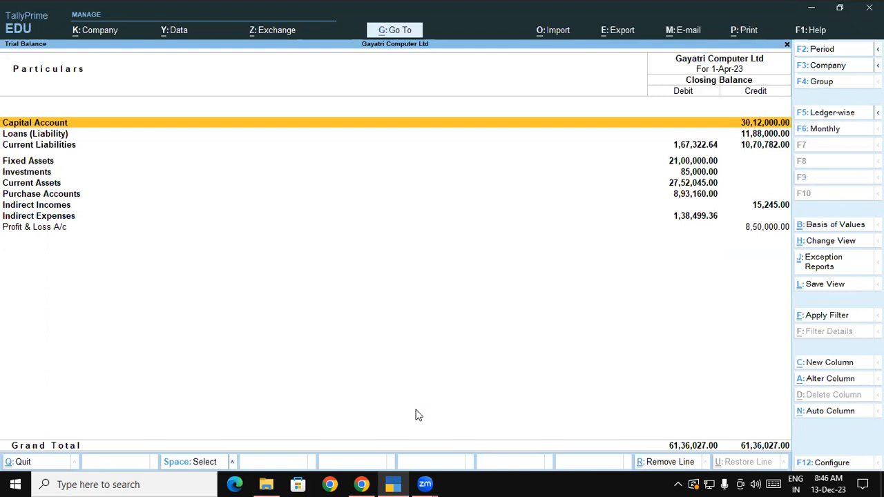
click(349, 353)
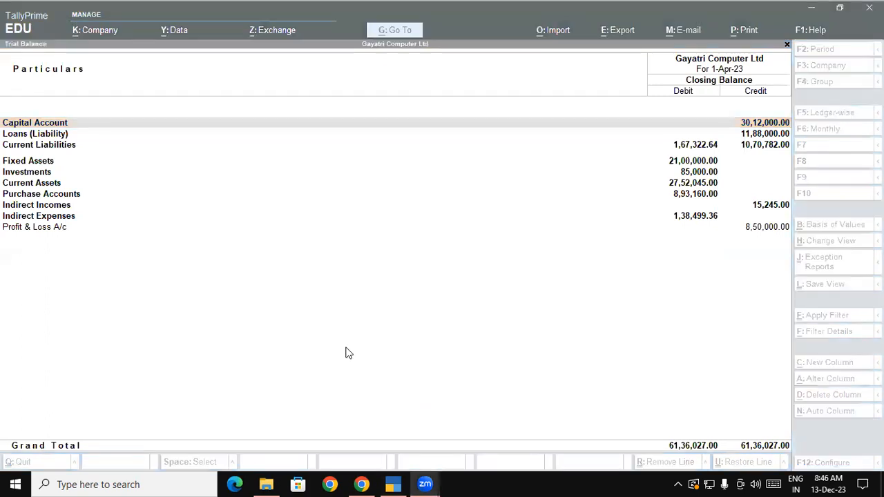
click(509, 235)
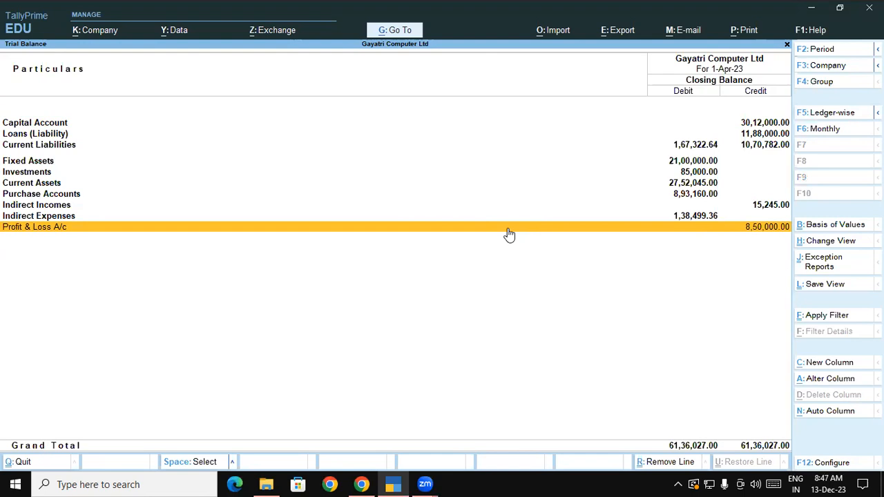
click(707, 77)
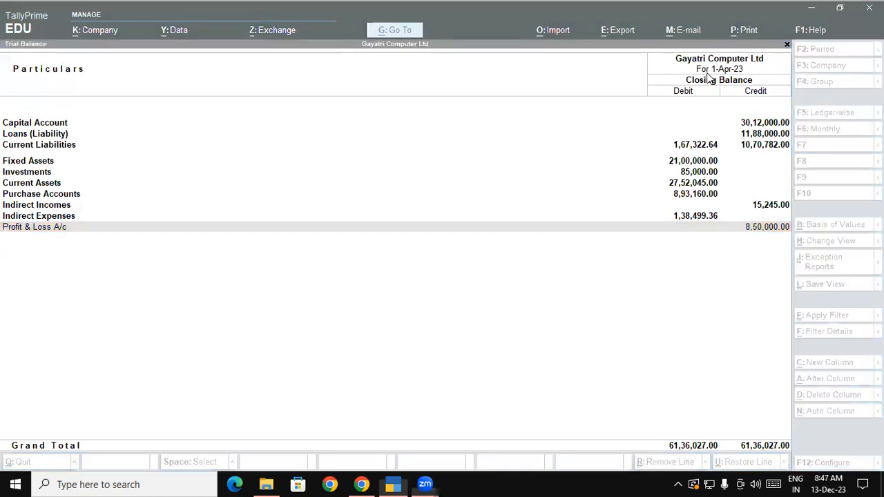